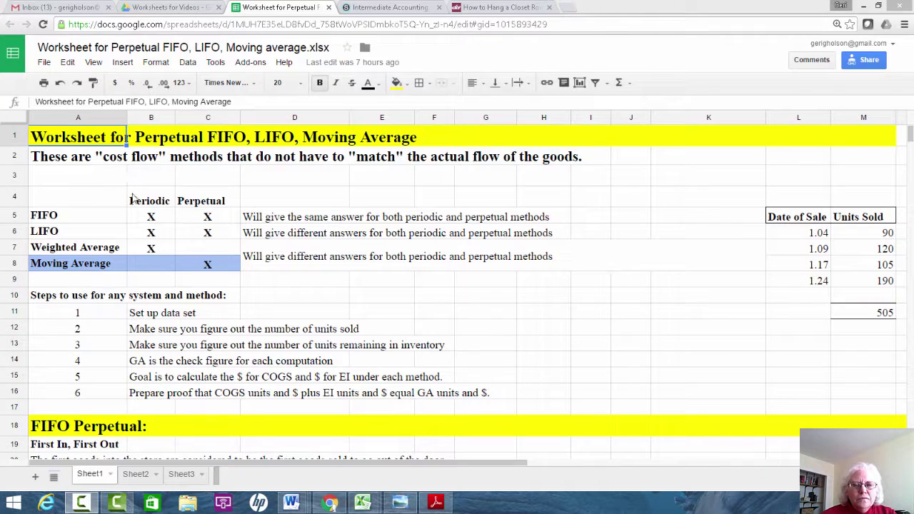
# Step: Review the Periodic and Perpetual columns of the cost flow table to see which methods each system uses
pyautogui.click(153, 202)
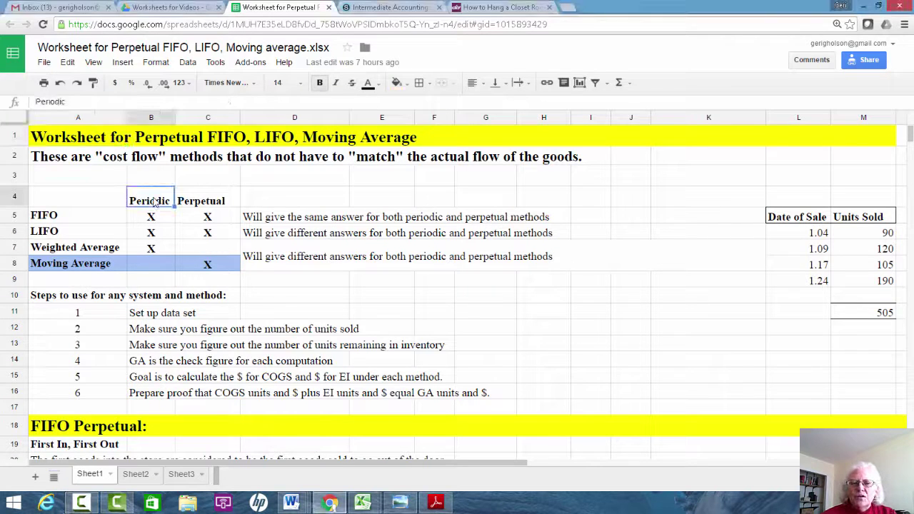
pyautogui.click(201, 203)
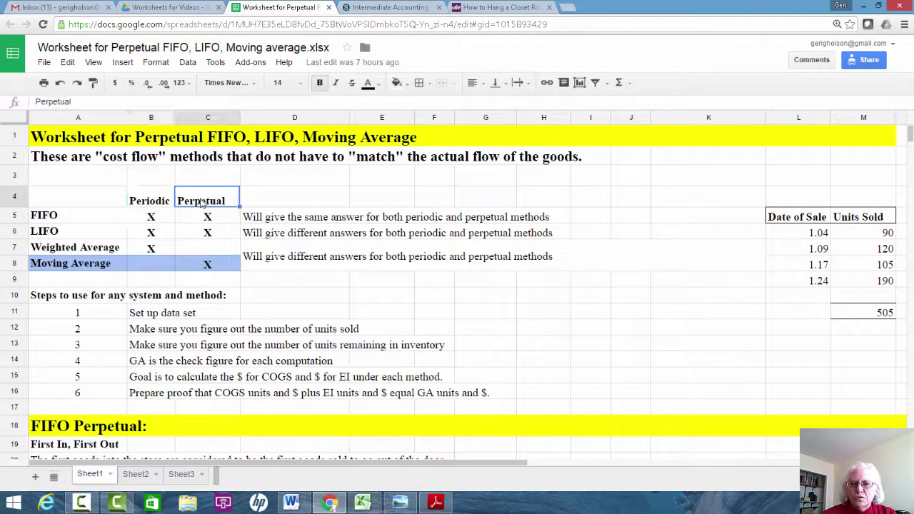
pyautogui.click(153, 218)
pyautogui.moveTo(148, 244)
pyautogui.mouseDown()
pyautogui.moveTo(182, 245)
pyautogui.moveTo(207, 266)
pyautogui.mouseUp()
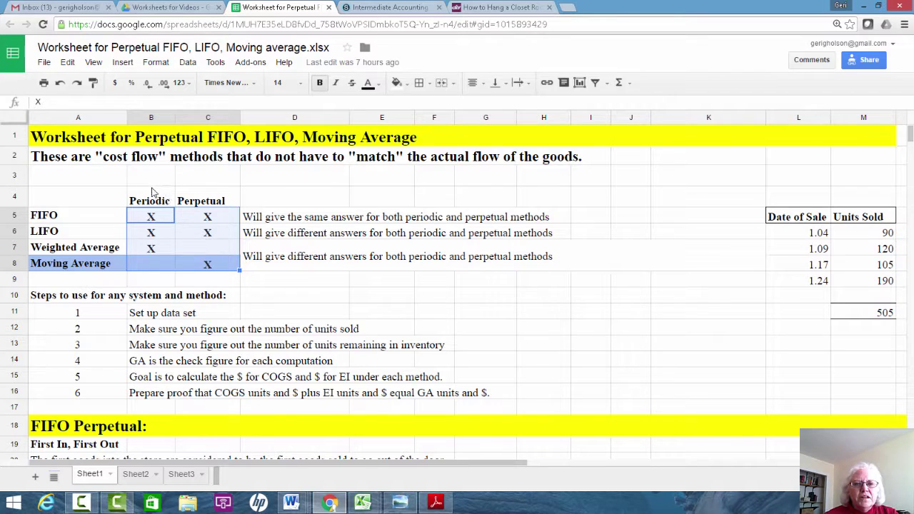
pyautogui.click(152, 193)
pyautogui.moveTo(153, 207); pyautogui.dragTo(139, 266)
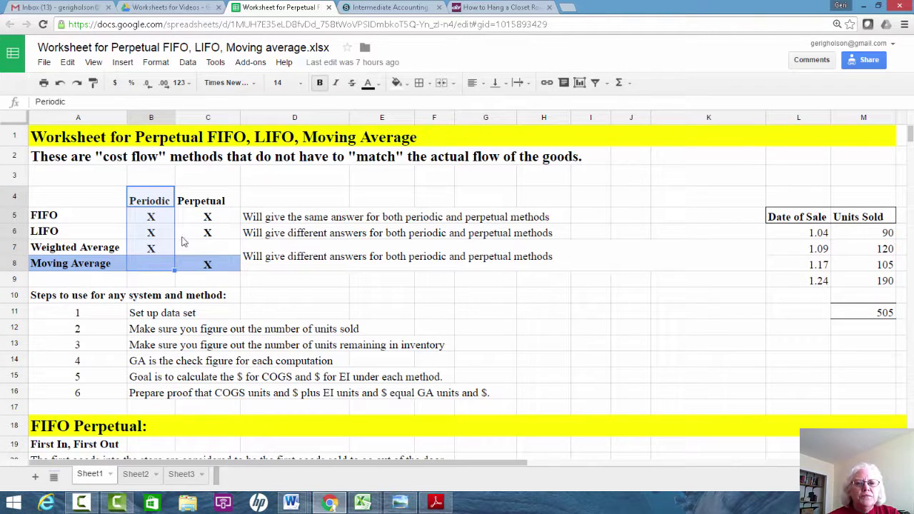
pyautogui.click(212, 202)
pyautogui.moveTo(213, 202); pyautogui.dragTo(210, 264)
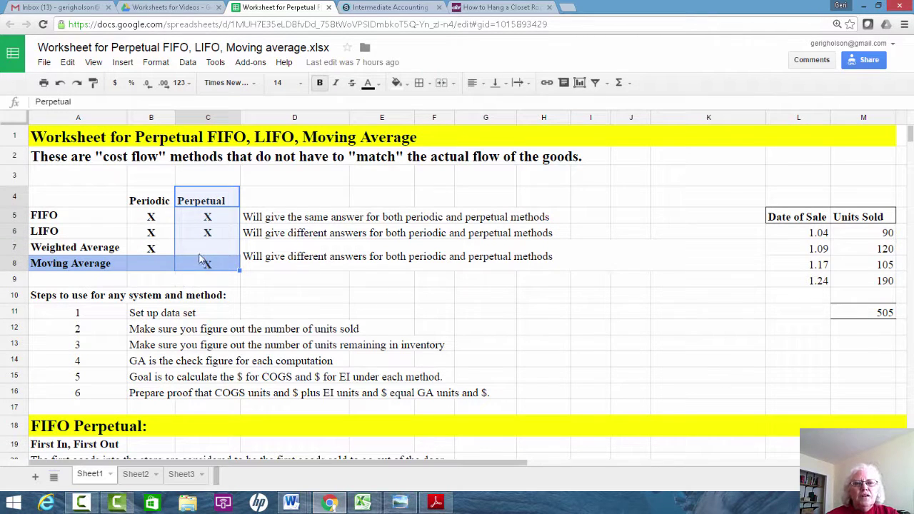
# Step: Read across the Weighted Average, Moving Average, FIFO and LIFO rows, including the notes comparing periodic and perpetual answers
pyautogui.click(97, 248)
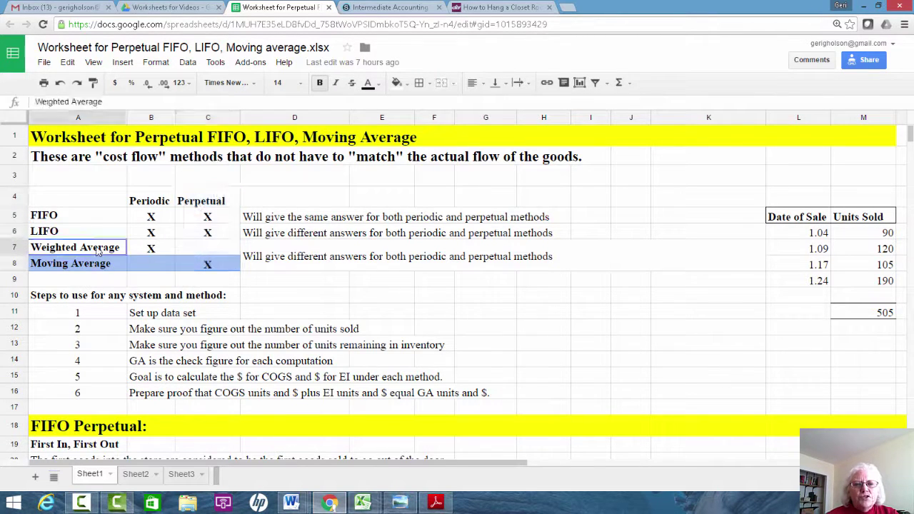
pyautogui.moveTo(107, 250); pyautogui.dragTo(138, 254)
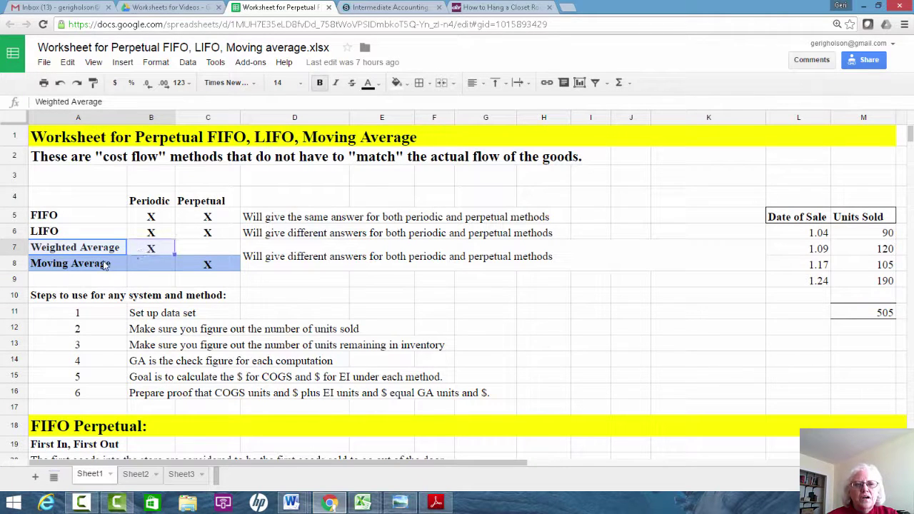
pyautogui.moveTo(96, 270); pyautogui.dragTo(216, 264)
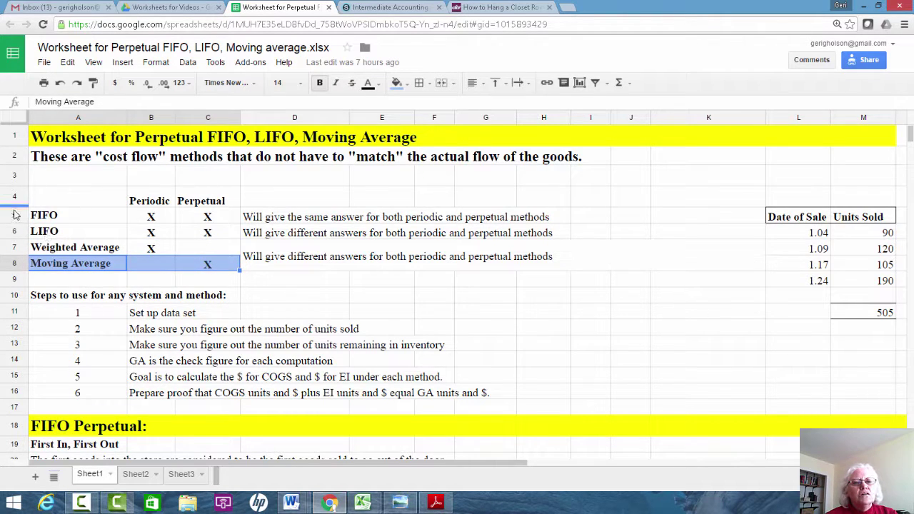
pyautogui.click(95, 216)
pyautogui.moveTo(180, 207); pyautogui.dragTo(561, 219)
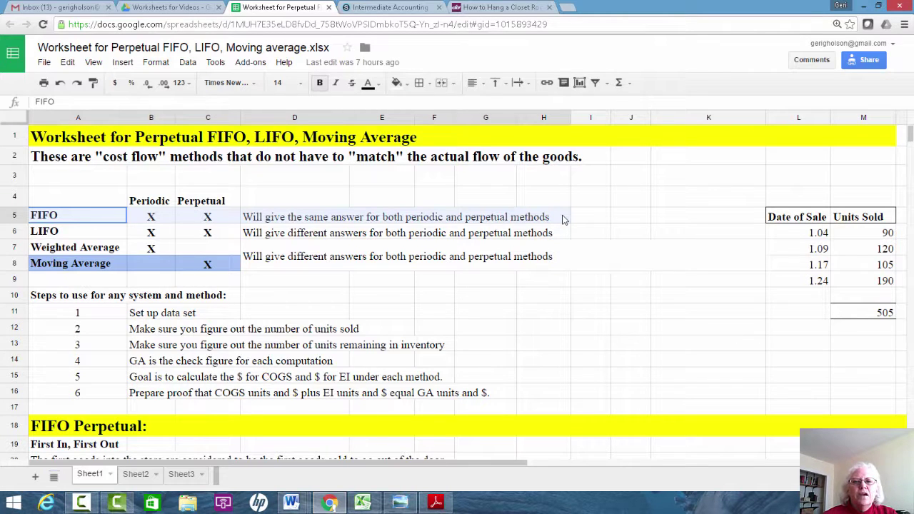
pyautogui.moveTo(562, 219); pyautogui.dragTo(564, 230)
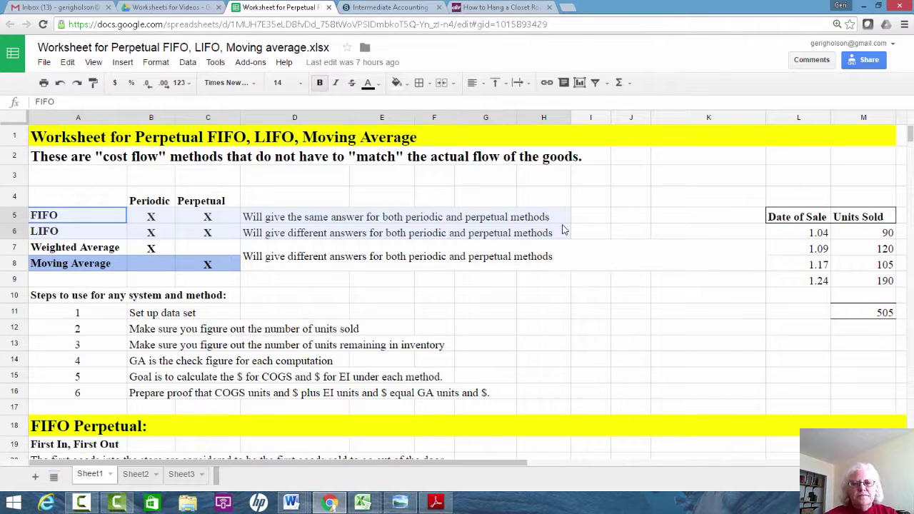
pyautogui.moveTo(562, 230); pyautogui.dragTo(562, 230)
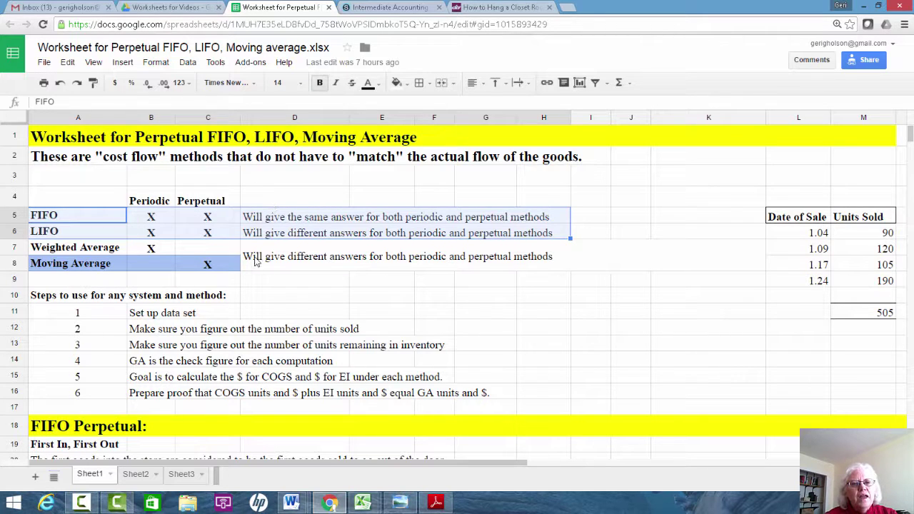
pyautogui.moveTo(107, 250); pyautogui.dragTo(426, 273)
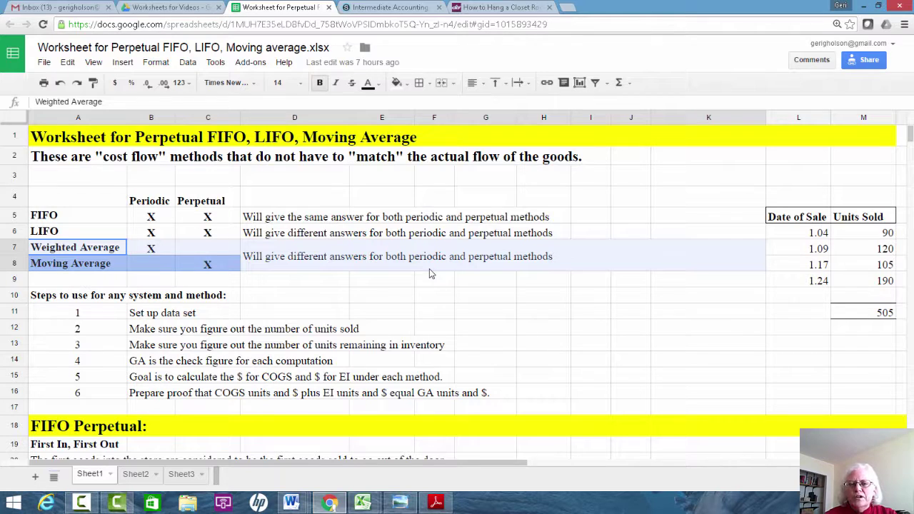
pyautogui.moveTo(429, 269); pyautogui.dragTo(429, 268)
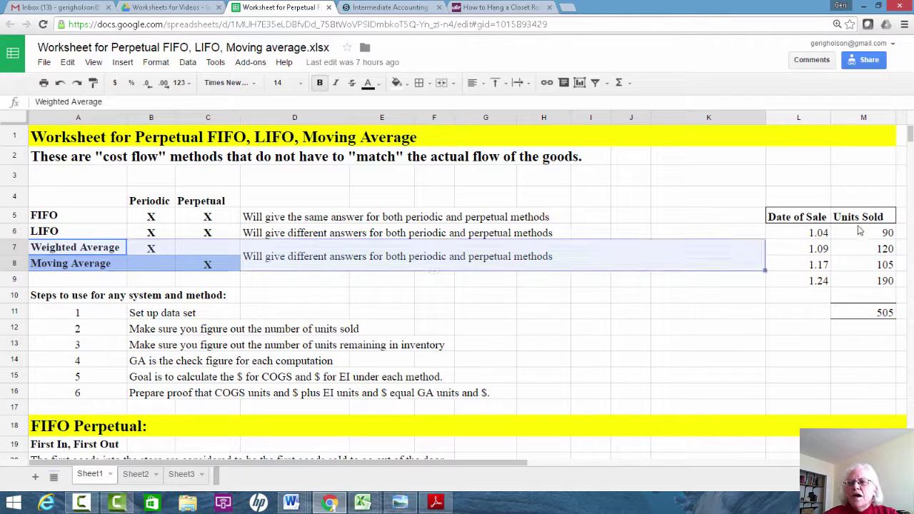
# Step: Examine the Date of Sale and Units Sold table and the first listed procedure step, "Set up data set"
pyautogui.moveTo(814, 211); pyautogui.dragTo(857, 314)
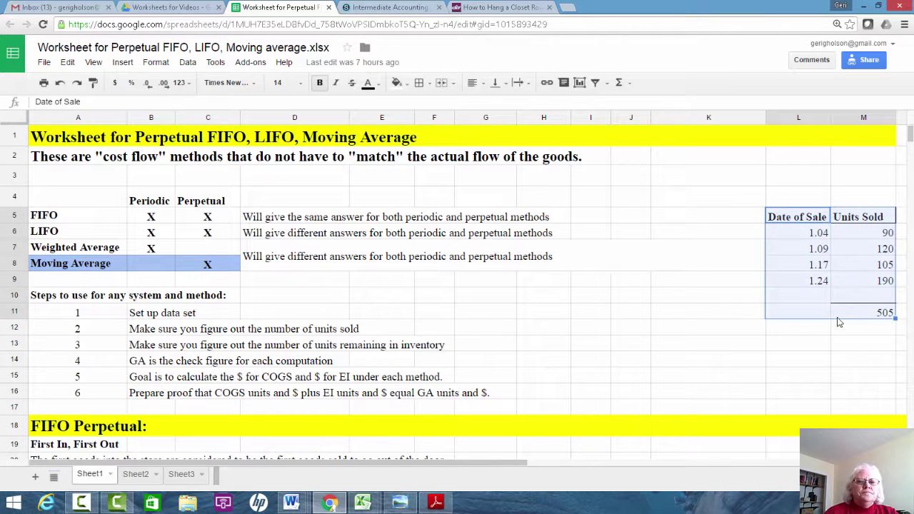
pyautogui.scroll(-4, 360, 296)
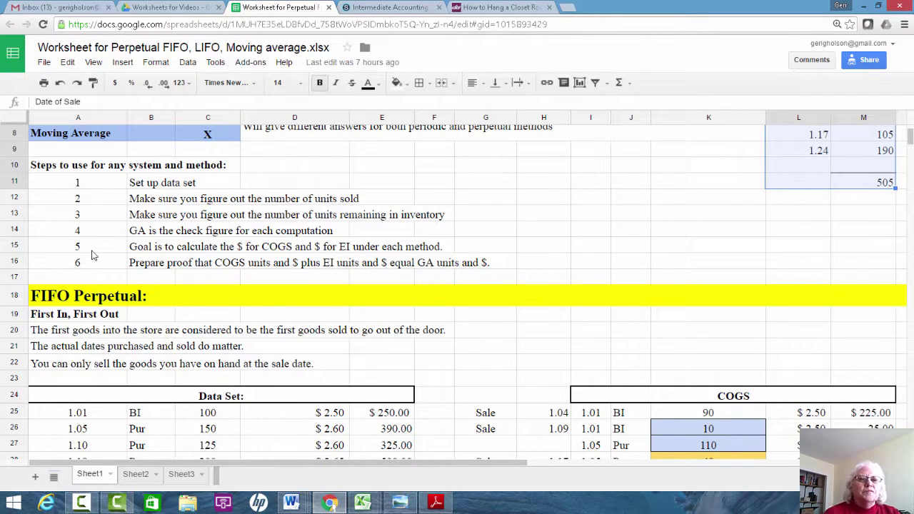
pyautogui.moveTo(99, 183); pyautogui.dragTo(249, 183)
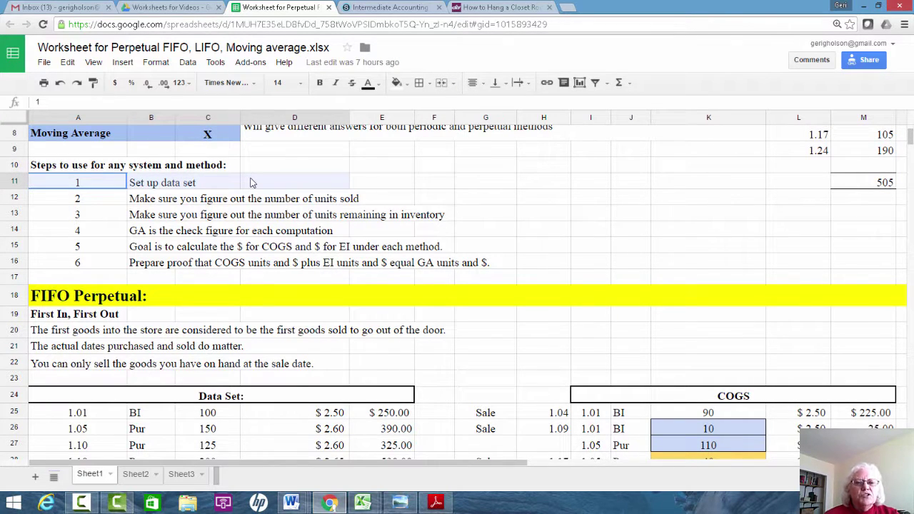
# Step: Examine the FIFO Perpetual data set, covering its dates, the beginning inventory row and the purchase rows through 1.25
pyautogui.scroll(-5, 332, 363)
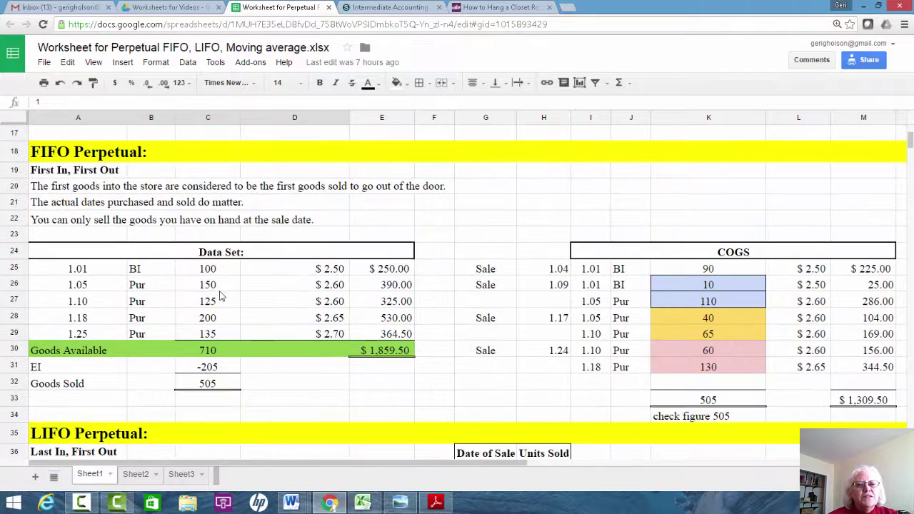
pyautogui.click(75, 256)
pyautogui.click(19, 254)
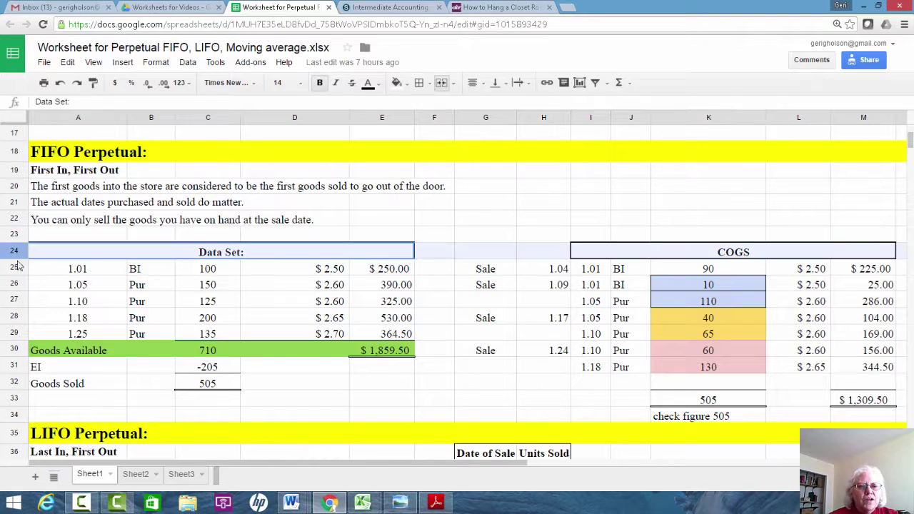
pyautogui.moveTo(24, 336); pyautogui.dragTo(24, 334)
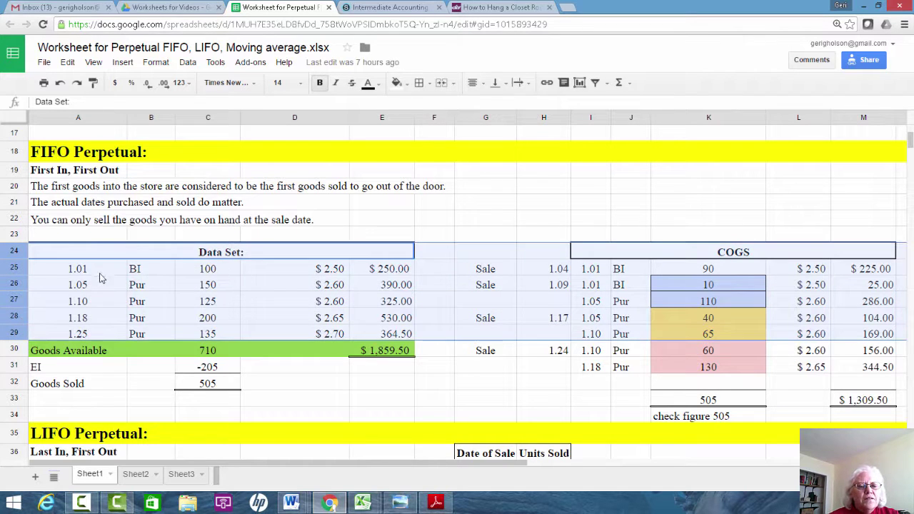
pyautogui.click(99, 272)
pyautogui.moveTo(99, 280); pyautogui.dragTo(100, 339)
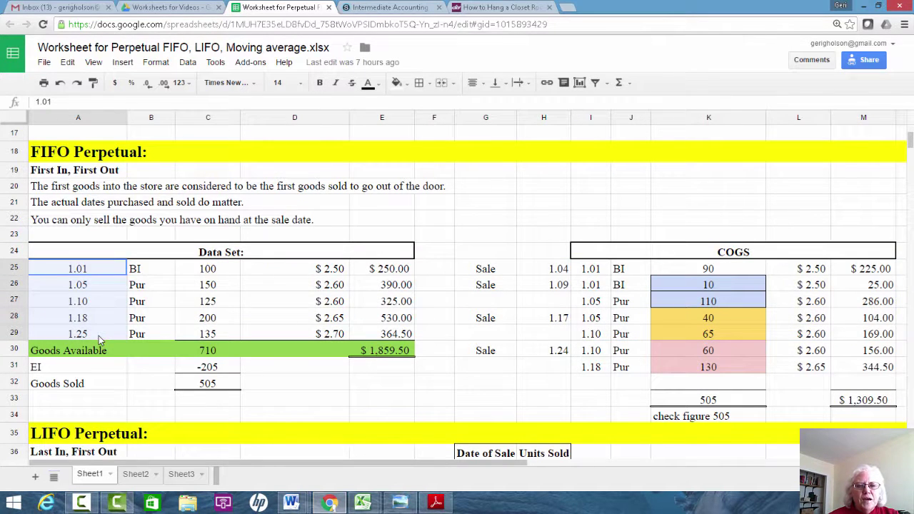
pyautogui.click(152, 271)
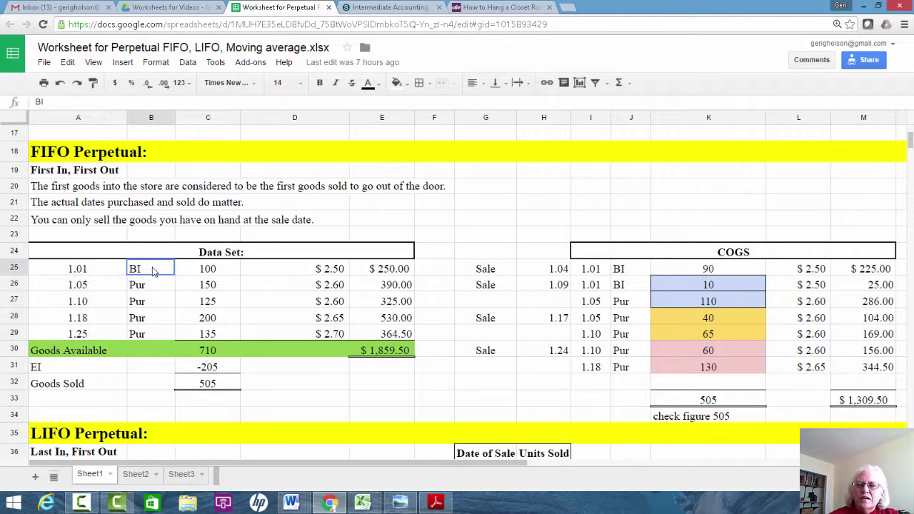
pyautogui.moveTo(157, 271); pyautogui.dragTo(371, 273)
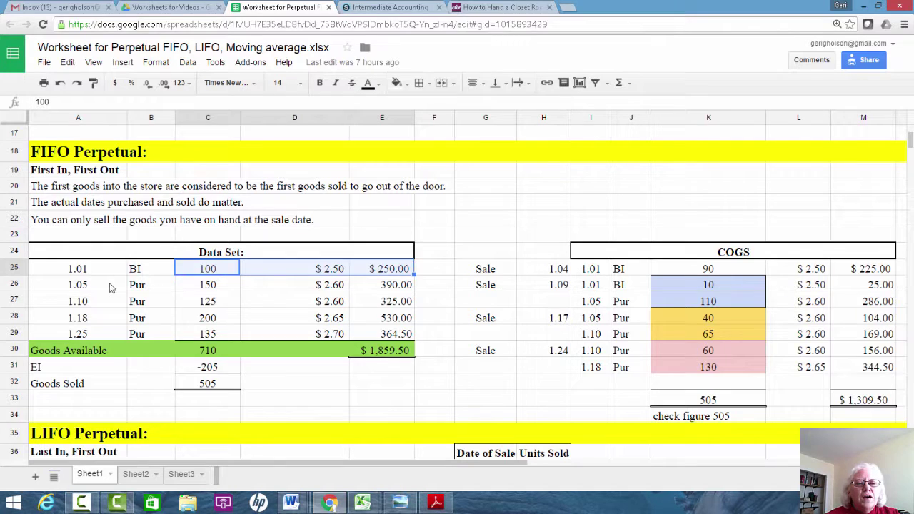
pyautogui.moveTo(87, 286); pyautogui.dragTo(411, 340)
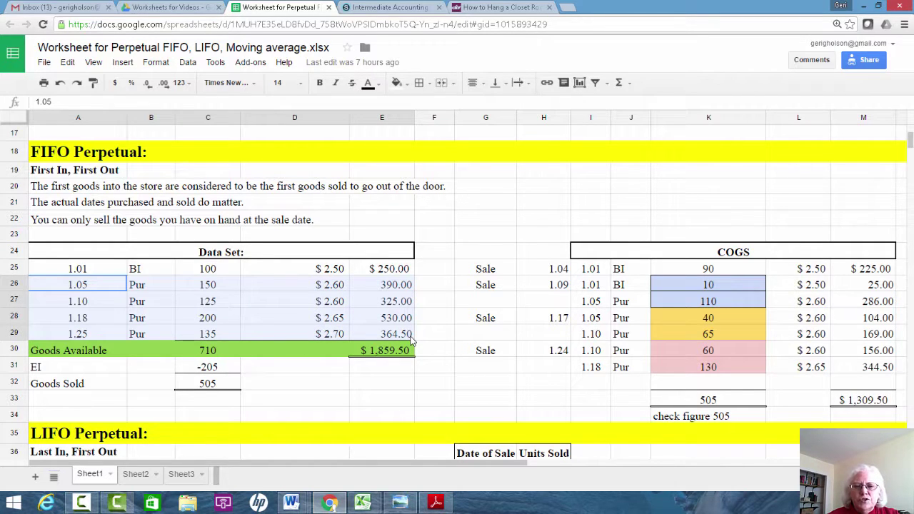
pyautogui.moveTo(411, 340); pyautogui.dragTo(411, 341)
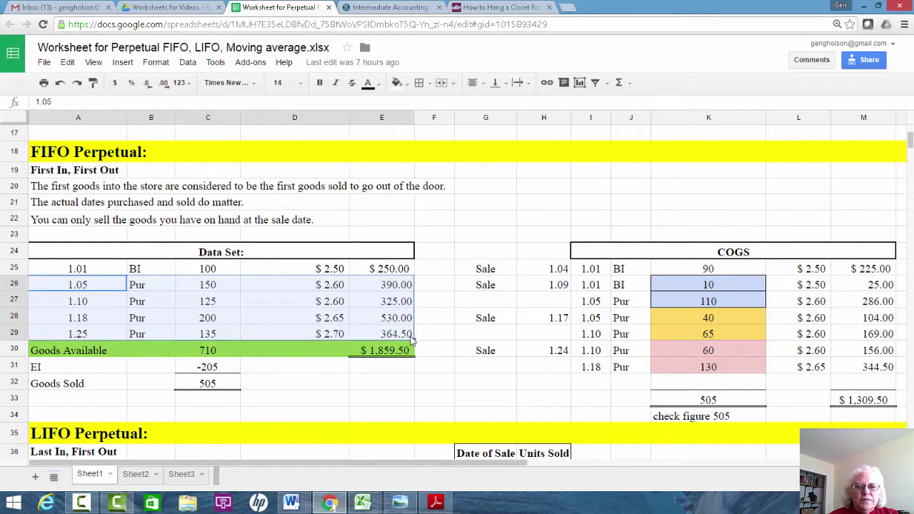
# Step: Inspect the Goods Available unit and dollar totals and the Goods Sold units in the FIFO data set
pyautogui.click(227, 352)
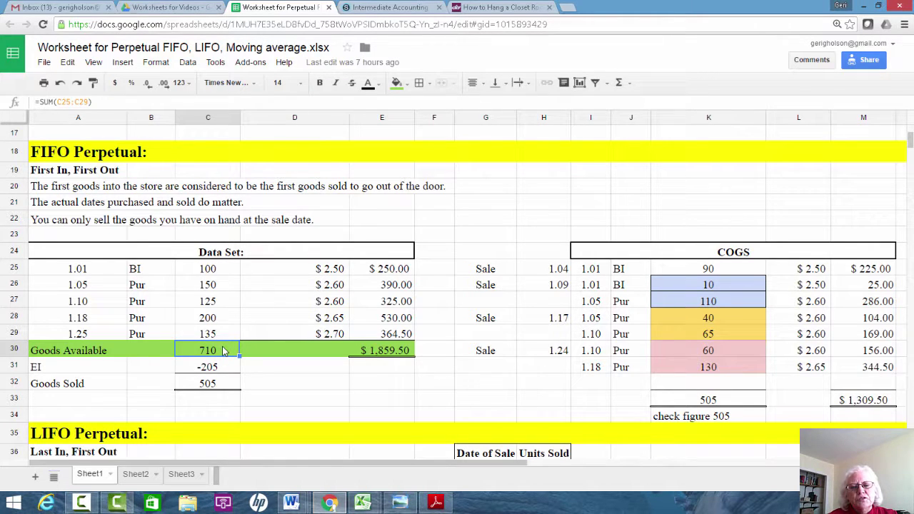
pyautogui.click(399, 352)
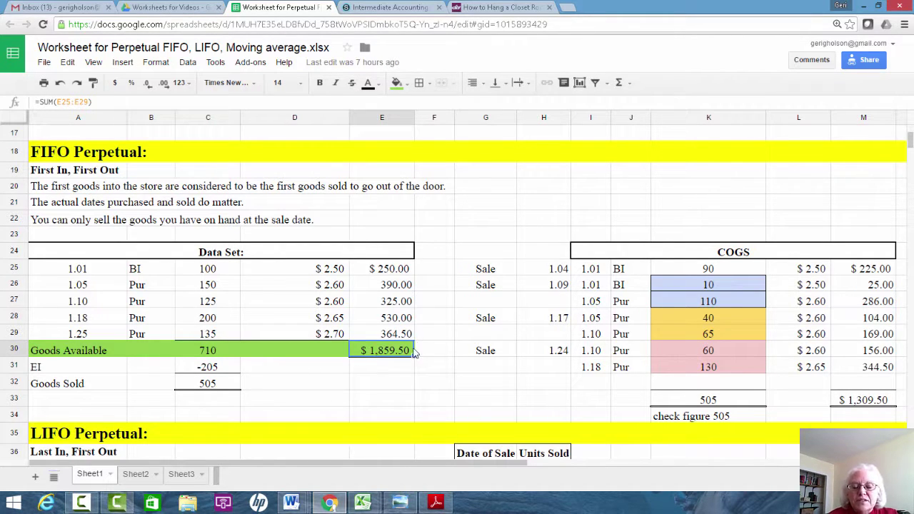
pyautogui.click(207, 386)
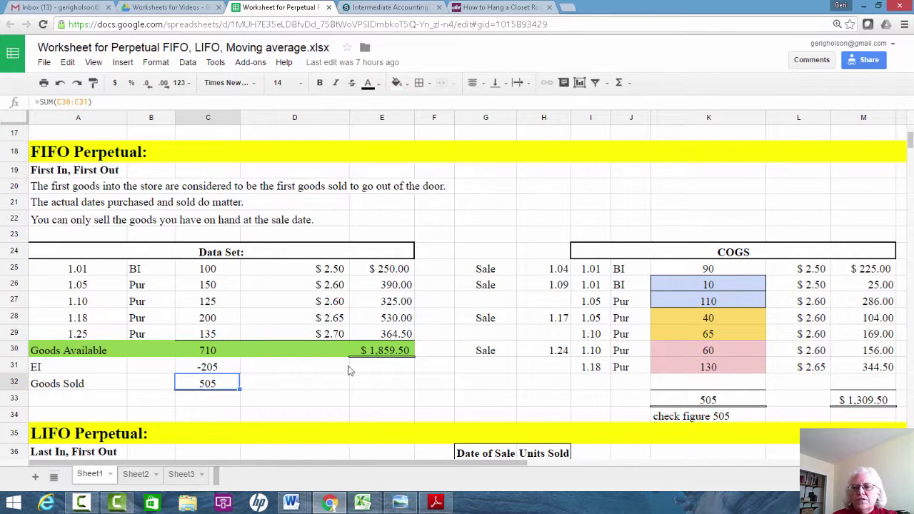
# Step: Compare the total of the Units Sold table with the Goods Sold units in the FIFO data set
pyautogui.scroll(-1, 626, 294)
pyautogui.scroll(3, 645, 265)
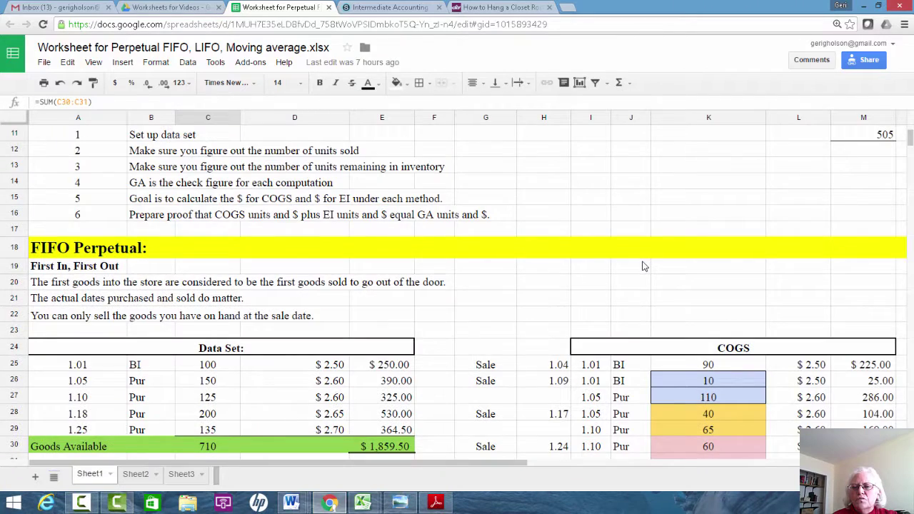
pyautogui.scroll(-3, 645, 265)
pyautogui.scroll(5, 645, 265)
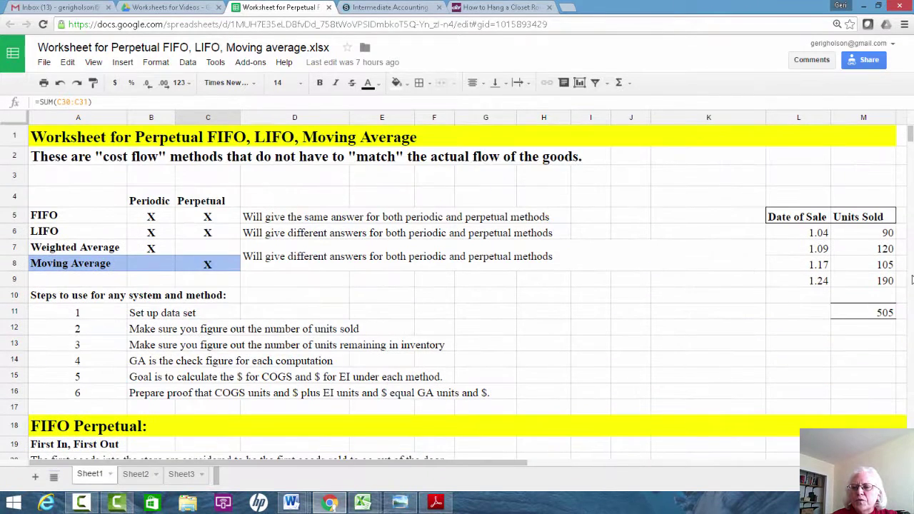
pyautogui.click(883, 314)
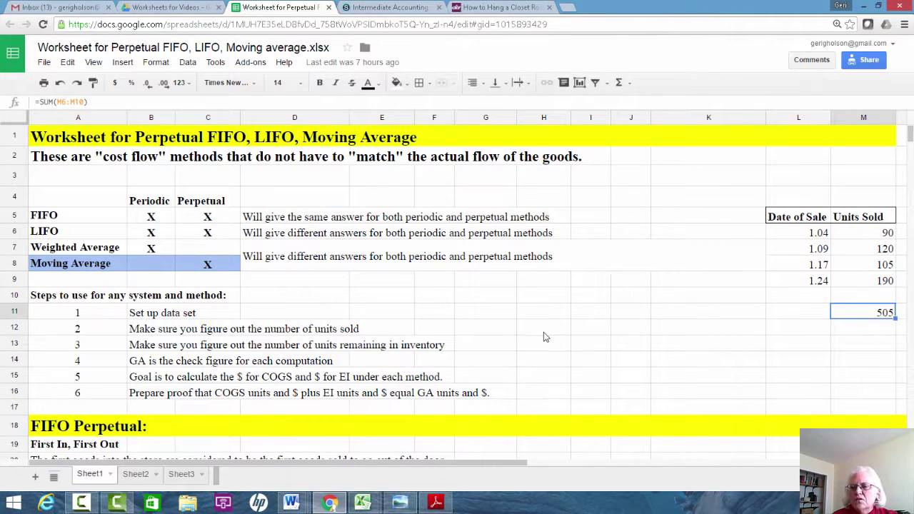
pyautogui.scroll(-4, 540, 345)
pyautogui.scroll(-2, 537, 348)
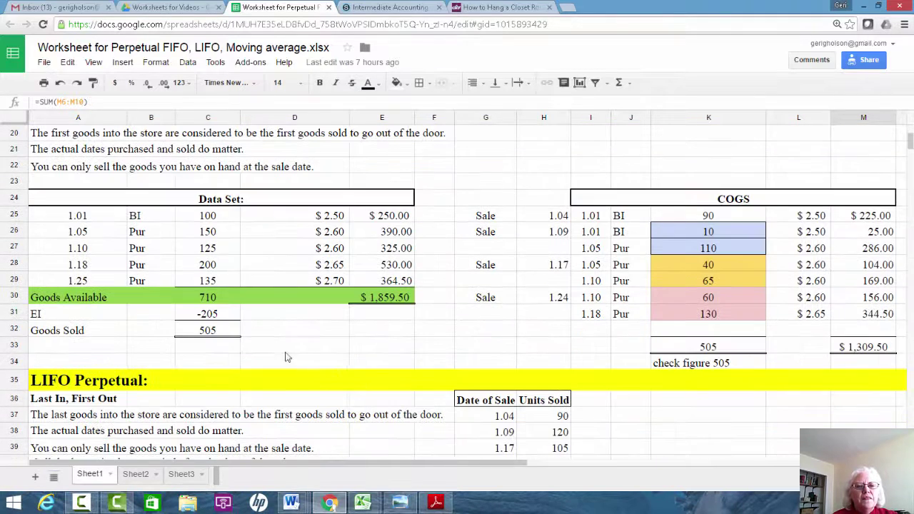
pyautogui.click(204, 333)
# Step: Examine the ending inventory units in the FIFO data set and the empty dollar cell in the same row
pyautogui.click(211, 318)
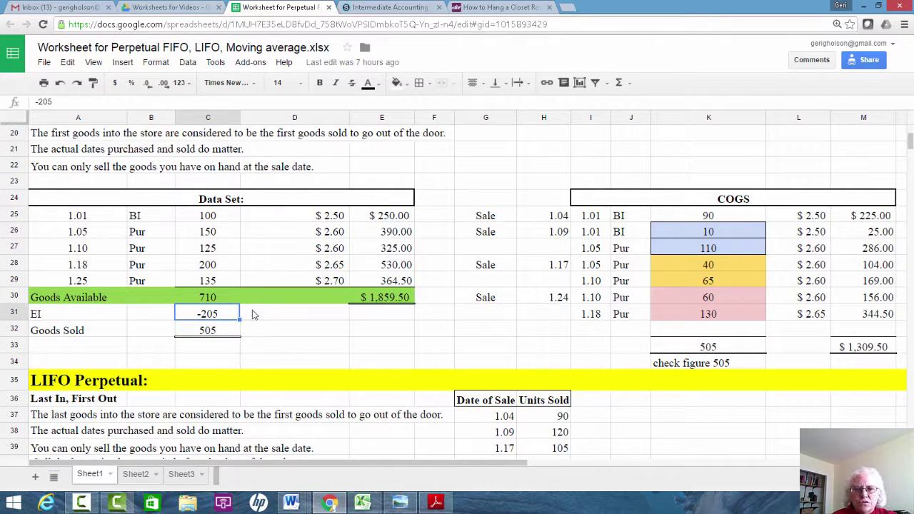
pyautogui.click(380, 314)
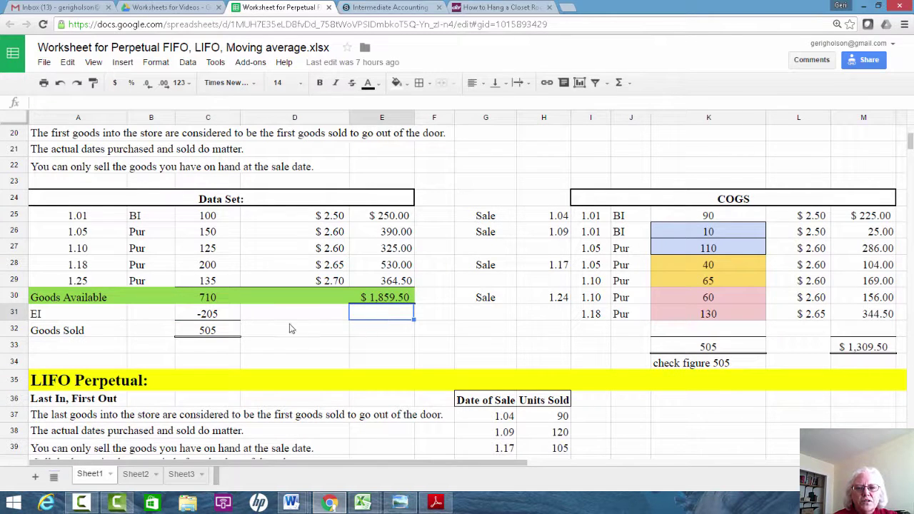
pyautogui.moveTo(221, 314); pyautogui.dragTo(379, 319)
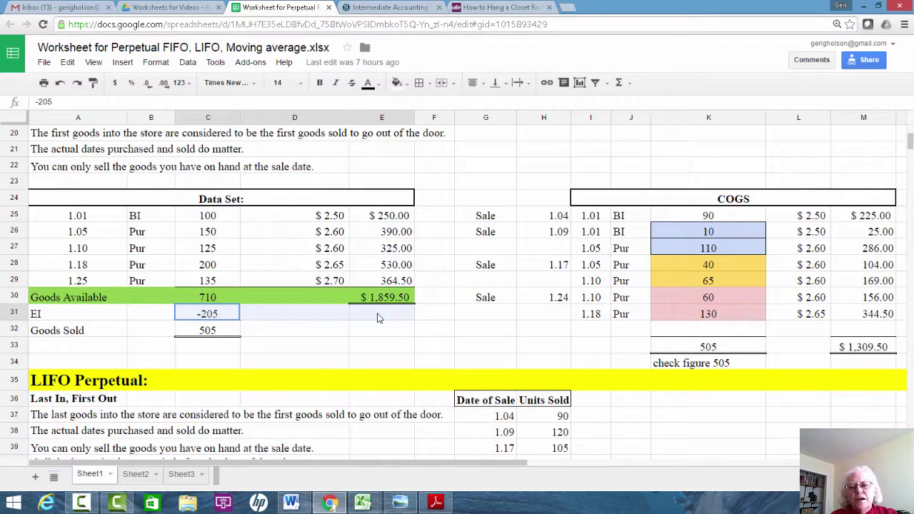
pyautogui.moveTo(378, 319); pyautogui.dragTo(373, 326)
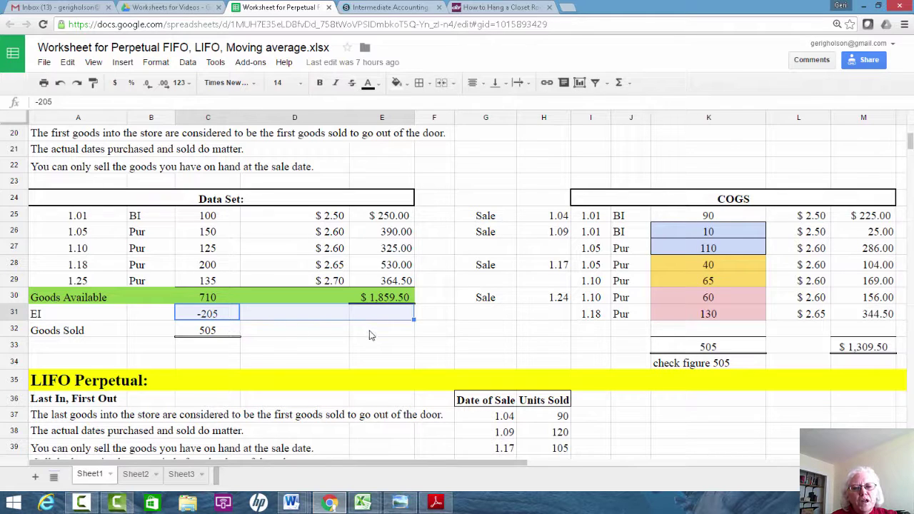
# Step: Review steps 1 to 4 in the list of steps for any system and method, from setting up the data set to the GA check figure
pyautogui.moveTo(371, 333)
pyautogui.mouseDown()
pyautogui.moveTo(289, 355)
pyautogui.moveTo(220, 334)
pyautogui.mouseUp()
pyautogui.scroll(5, 280, 358)
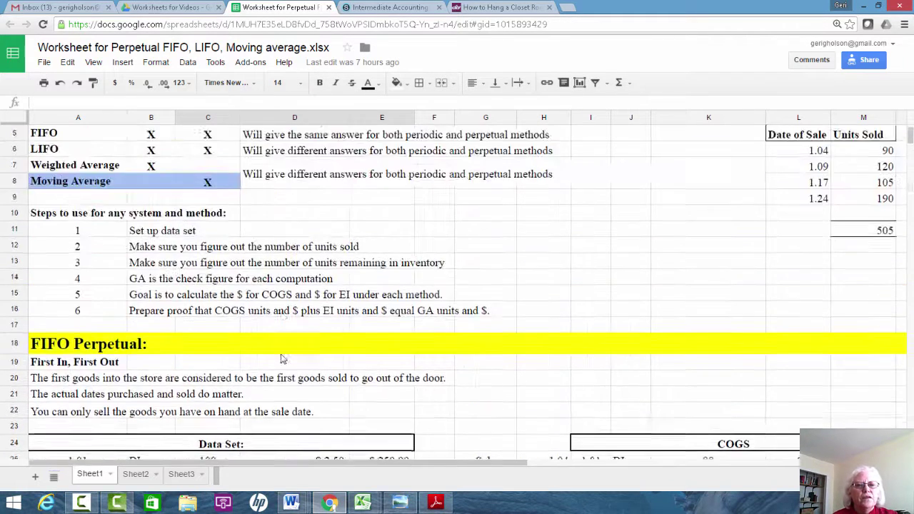
pyautogui.scroll(1, 281, 358)
pyautogui.click(187, 274)
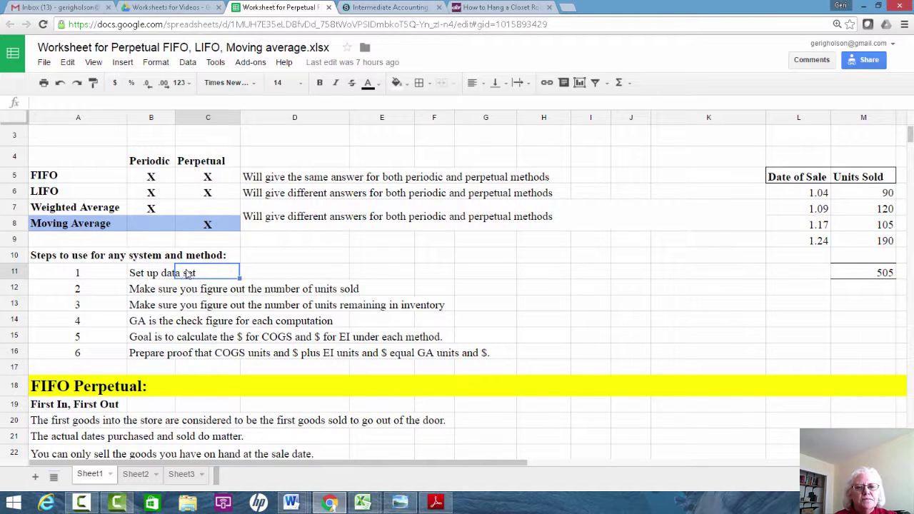
pyautogui.moveTo(60, 292)
pyautogui.mouseDown()
pyautogui.moveTo(69, 309)
pyautogui.moveTo(471, 307)
pyautogui.moveTo(450, 308)
pyautogui.mouseUp()
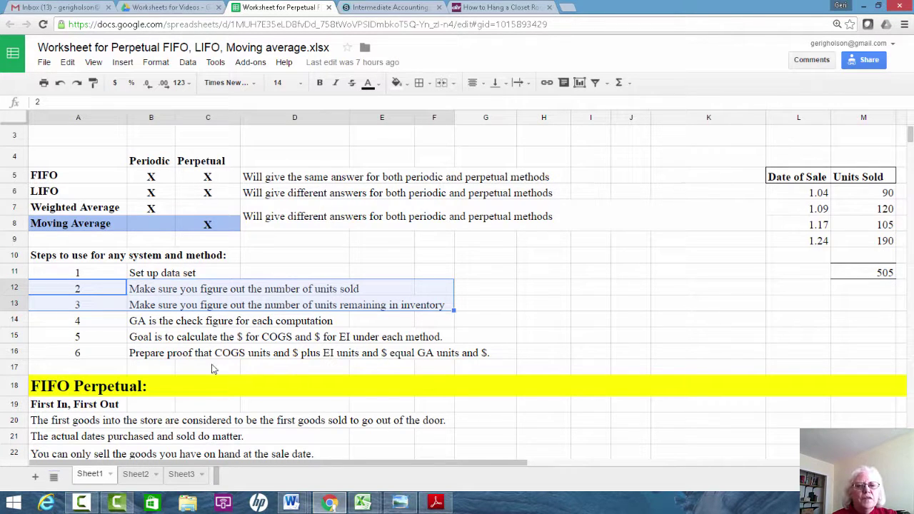
pyautogui.moveTo(108, 320); pyautogui.dragTo(247, 323)
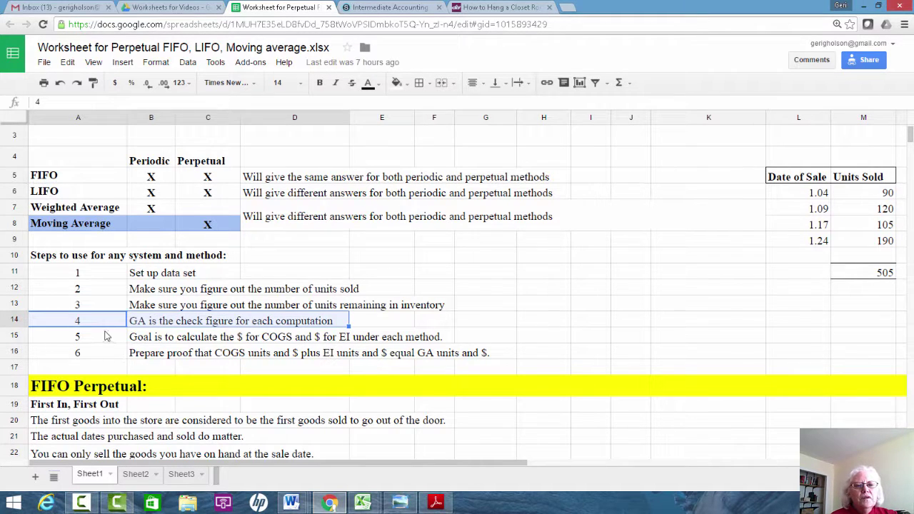
# Step: Review steps 5 and 6 on calculating COGS and EI dollars and preparing the proof, and relate them to the GA check figure
pyautogui.moveTo(104, 342); pyautogui.dragTo(370, 341)
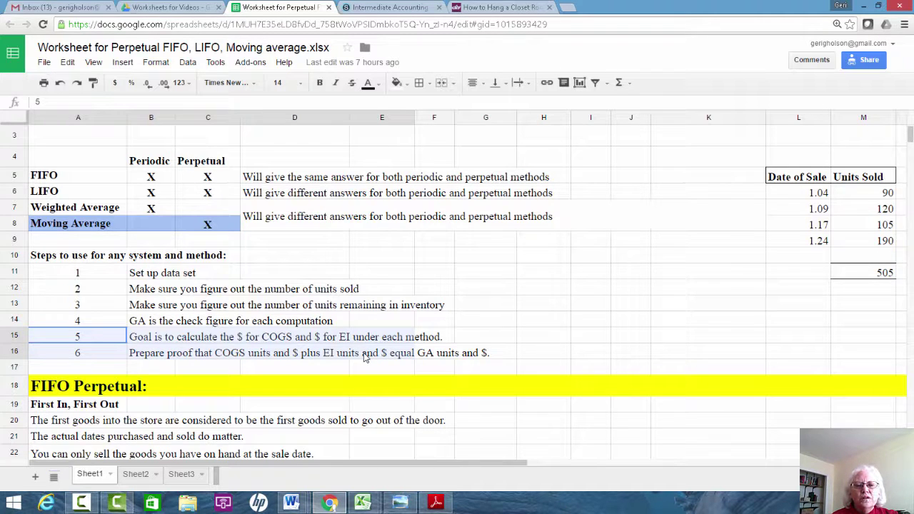
pyautogui.keyDown('shift'); pyautogui.click(365, 355); pyautogui.keyUp('shift')
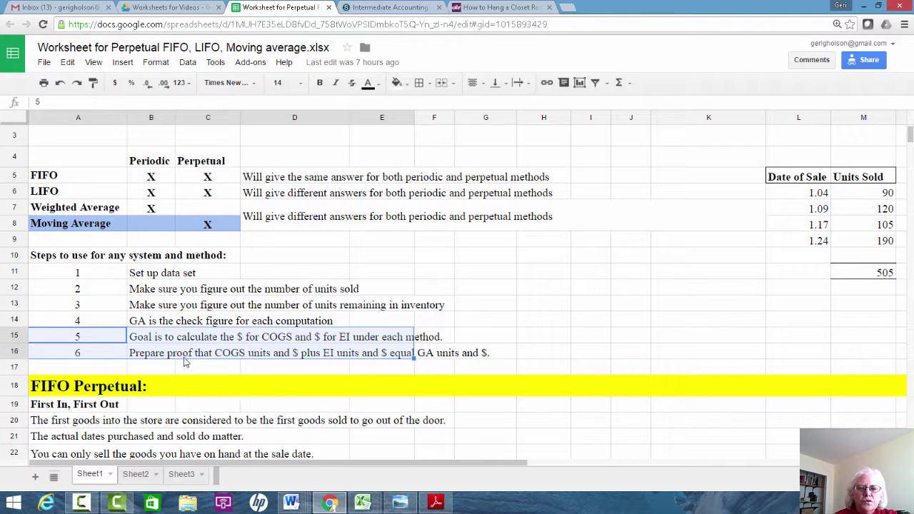
pyautogui.click(184, 361)
pyautogui.click(169, 359)
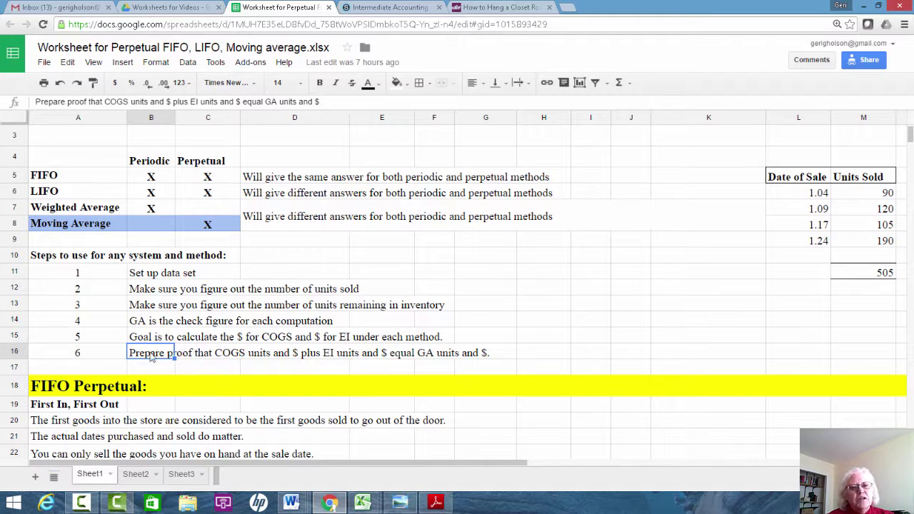
pyautogui.moveTo(118, 321); pyautogui.dragTo(228, 335)
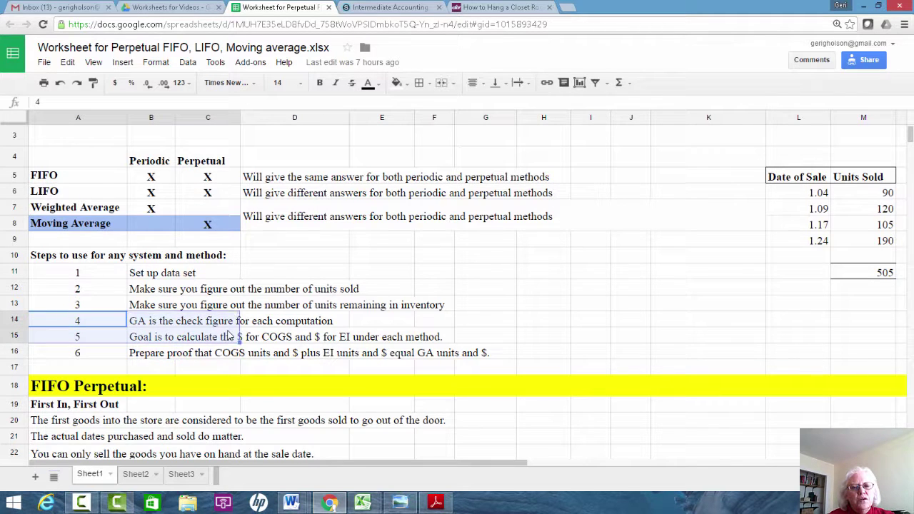
# Step: Inspect the empty dollar cells for EI and Goods Sold in the FIFO data set
pyautogui.scroll(-5, 197, 337)
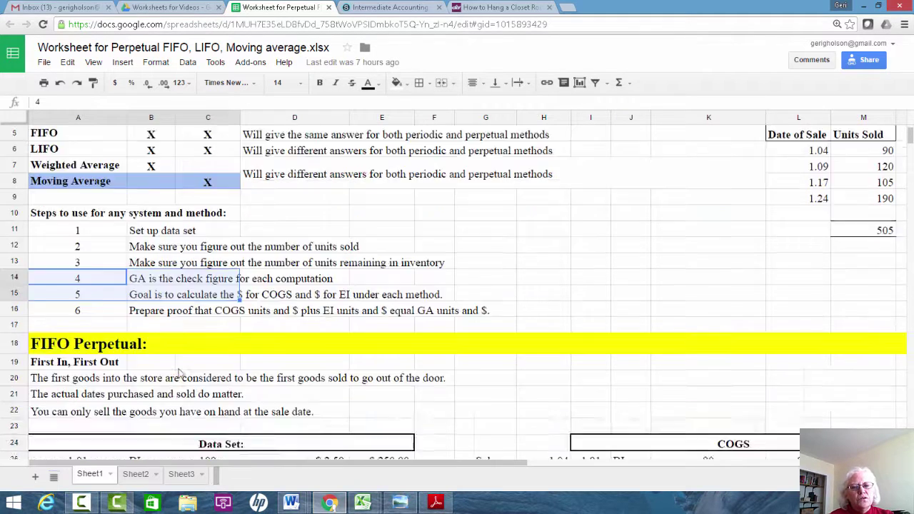
pyautogui.click(396, 372)
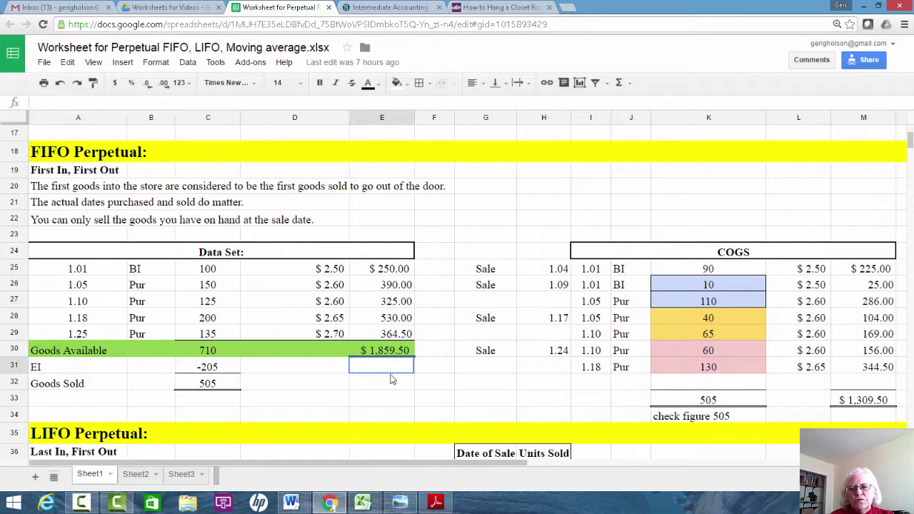
pyautogui.click(391, 384)
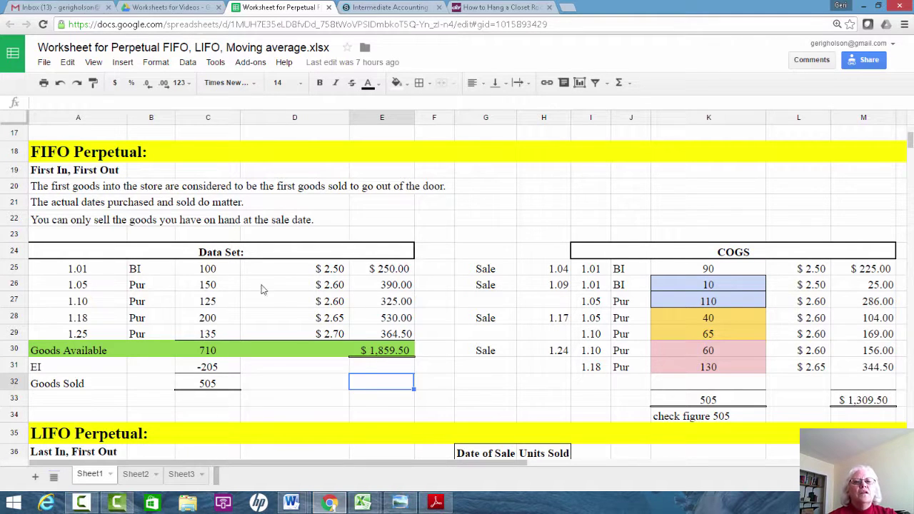
# Step: Read the FIFO Perpetual heading and its rules on first goods sold, actual dates and goods on hand at the sale date
pyautogui.click(165, 152)
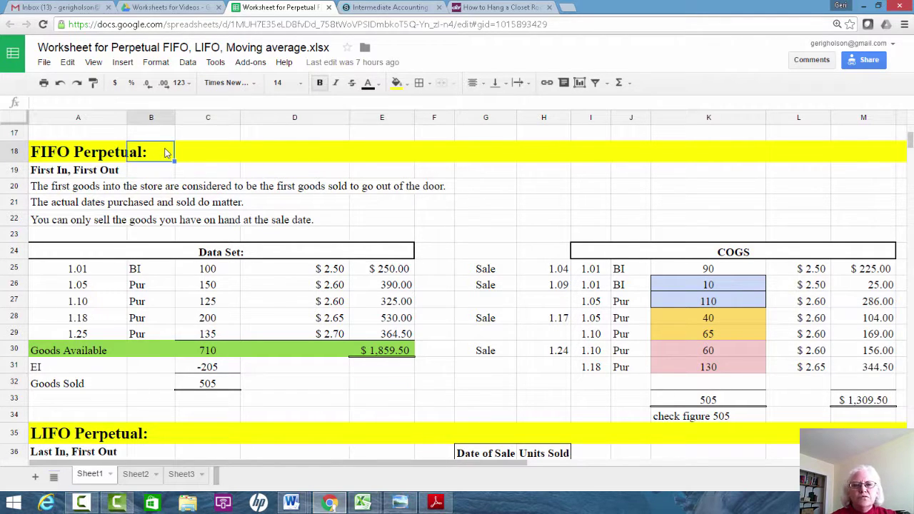
pyautogui.click(50, 151)
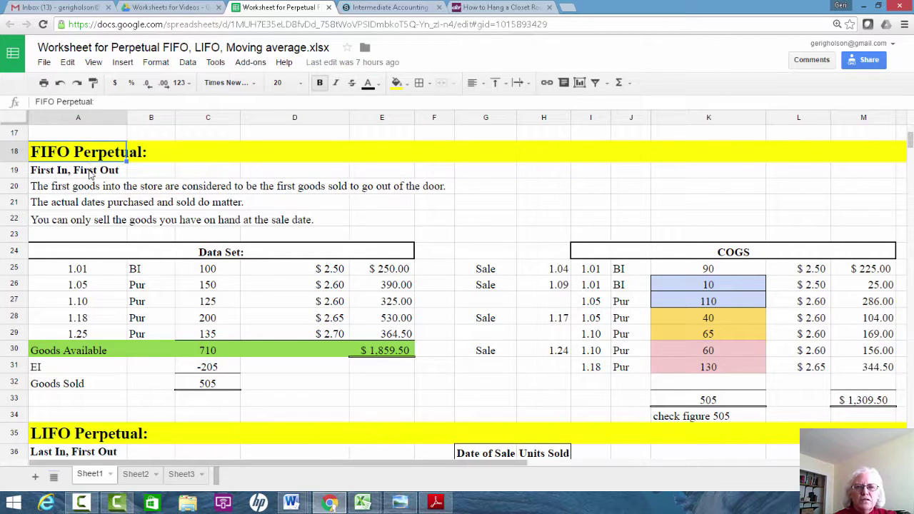
pyautogui.click(60, 190)
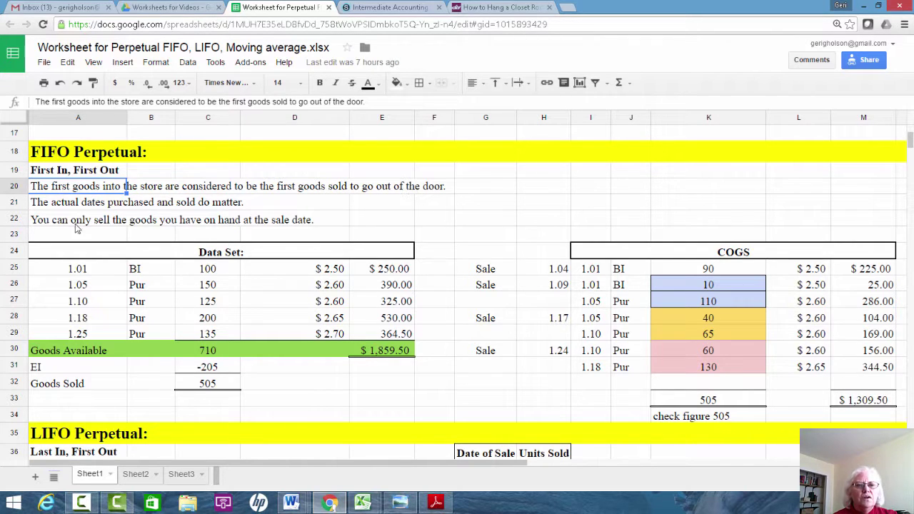
pyautogui.click(49, 204)
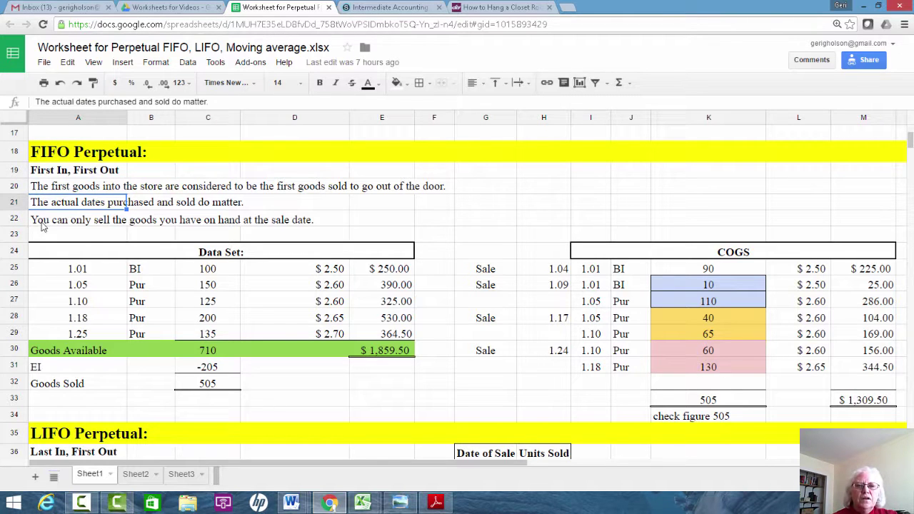
pyautogui.click(41, 224)
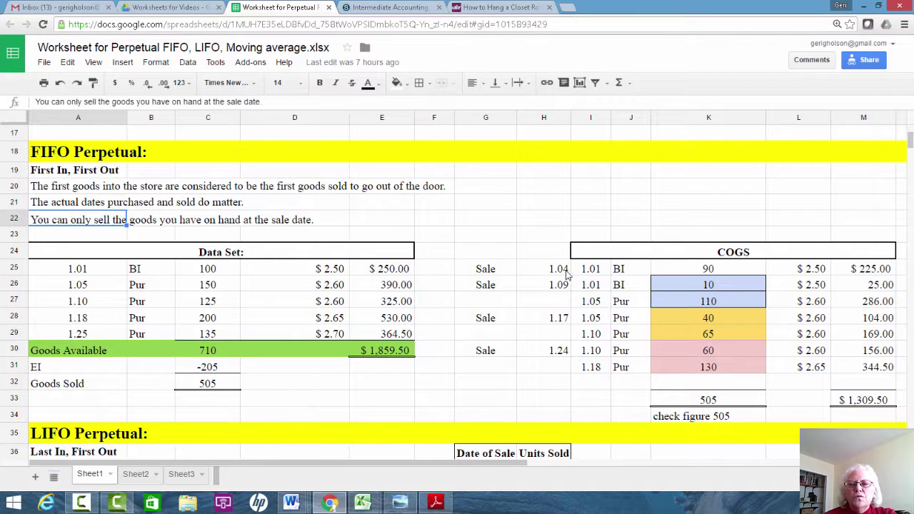
# Step: Look up the 1.04 sale in the Units Sold table and match it to the first row of the FIFO COGS table
pyautogui.scroll(4, 633, 218)
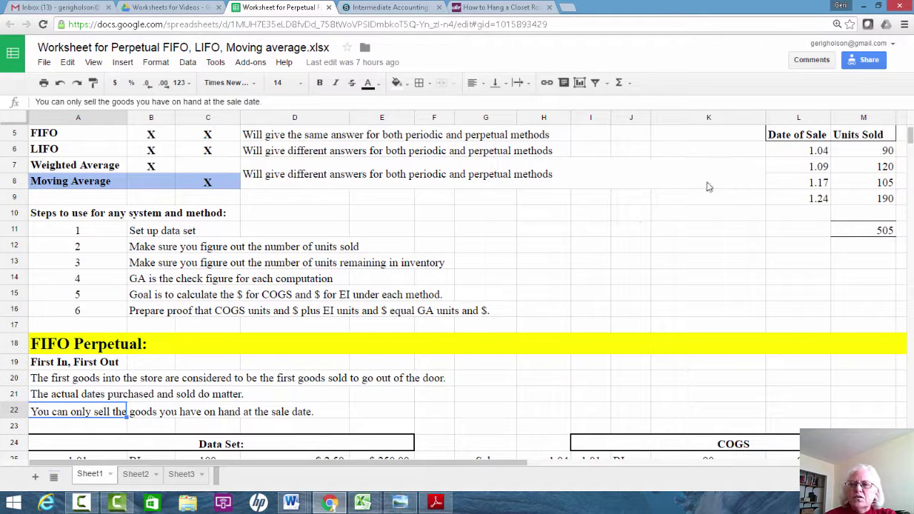
pyautogui.click(817, 151)
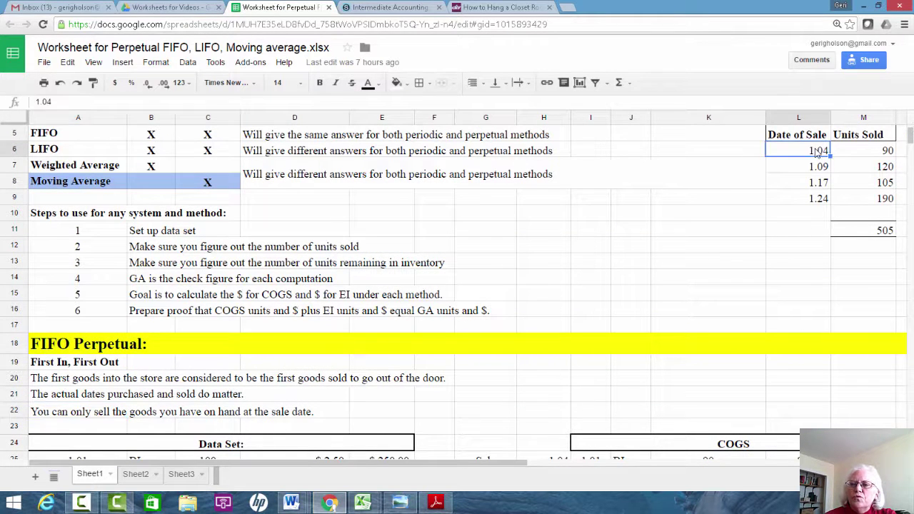
pyautogui.click(875, 151)
pyautogui.scroll(-5, 540, 369)
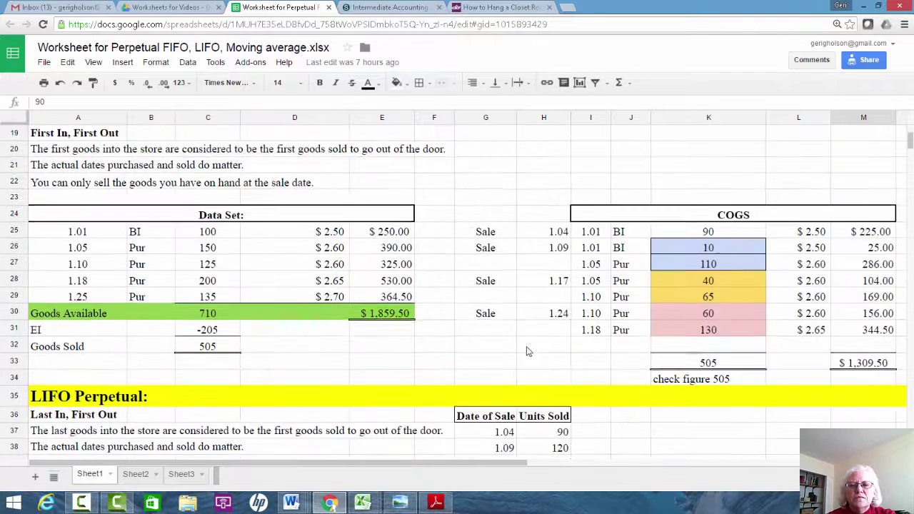
pyautogui.click(506, 187)
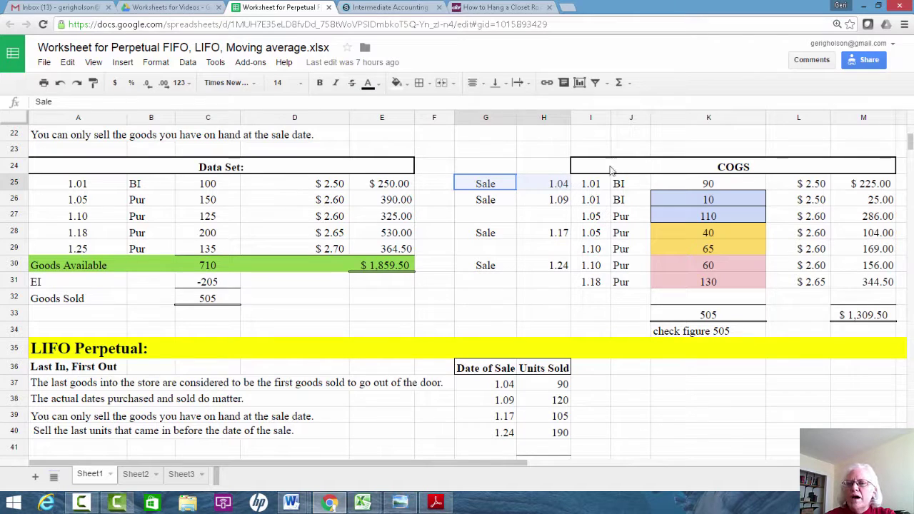
pyautogui.moveTo(702, 184); pyautogui.dragTo(703, 185)
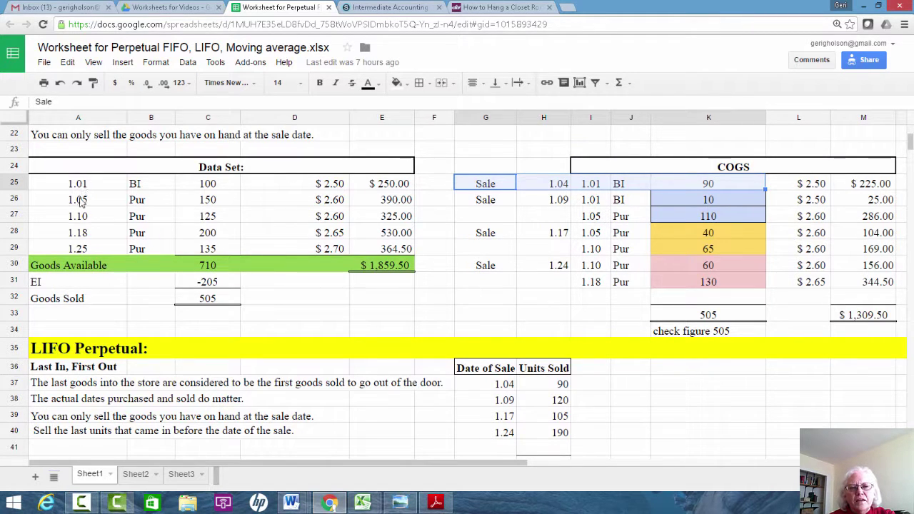
# Step: Compare the 1.05 purchase and beginning inventory units with the units, unit cost and total of the 1.04 sale in COGS
pyautogui.moveTo(79, 200); pyautogui.dragTo(227, 202)
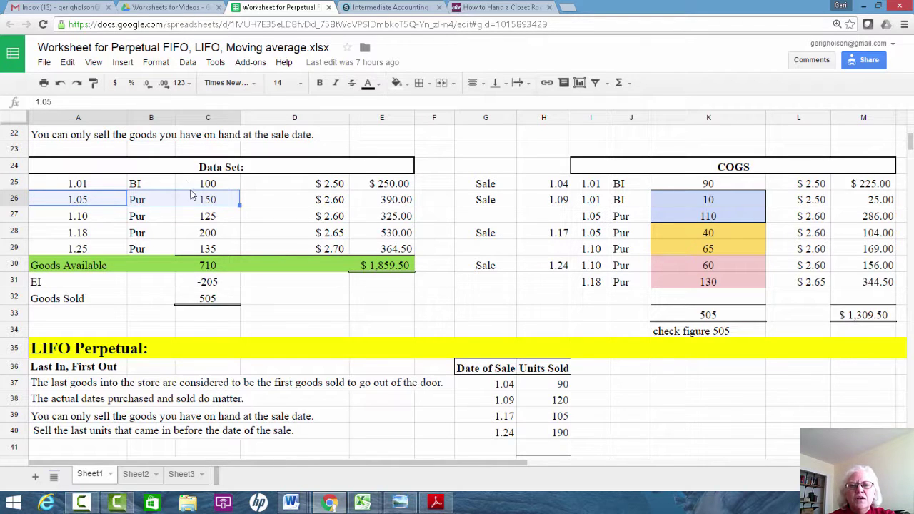
pyautogui.click(227, 183)
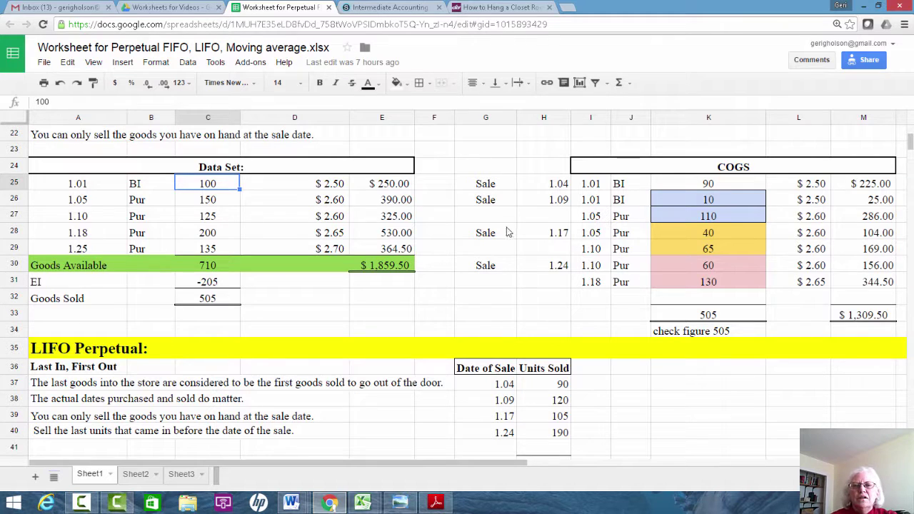
pyautogui.click(725, 184)
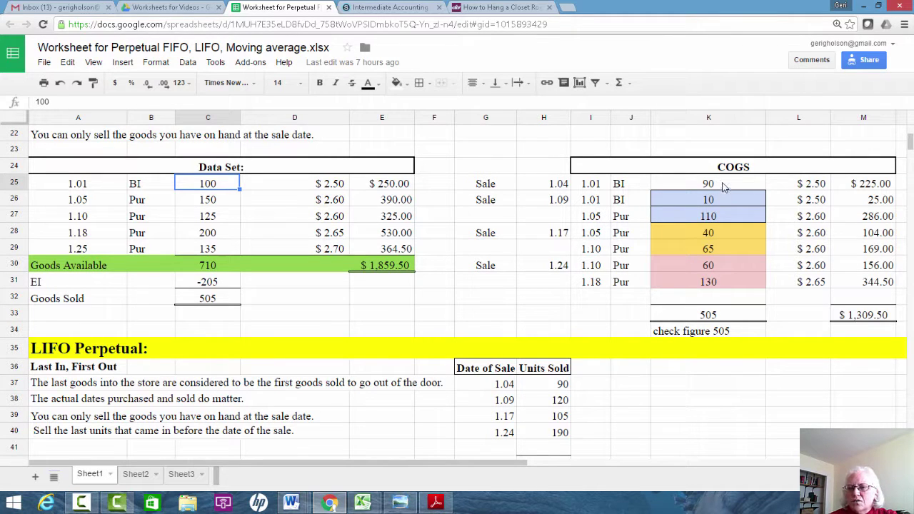
pyautogui.keyDown('shift'); pyautogui.click(810, 184); pyautogui.keyUp('shift')
pyautogui.keyDown('shift'); pyautogui.click(833, 185); pyautogui.keyUp('shift')
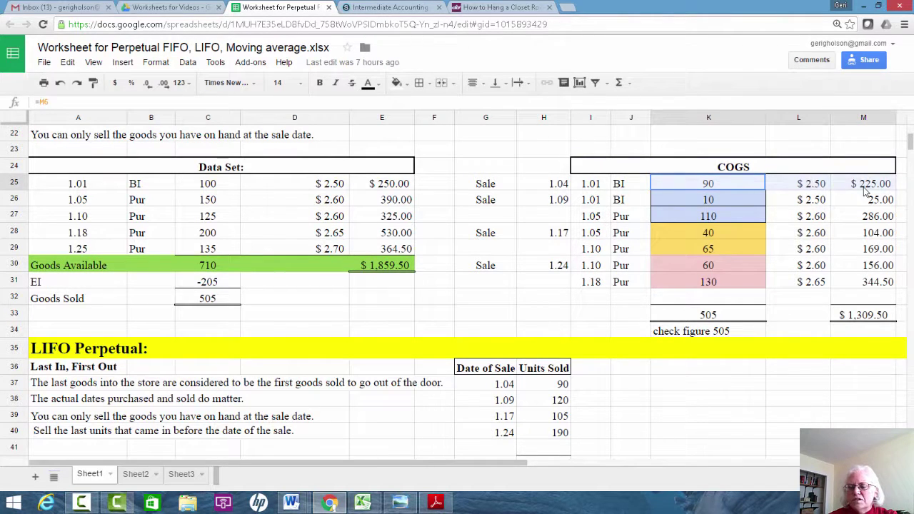
# Step: Set the 1.01 beginning inventory units in the FIFO Ending Inventory table to 10
pyautogui.moveTo(500, 465); pyautogui.dragTo(703, 326)
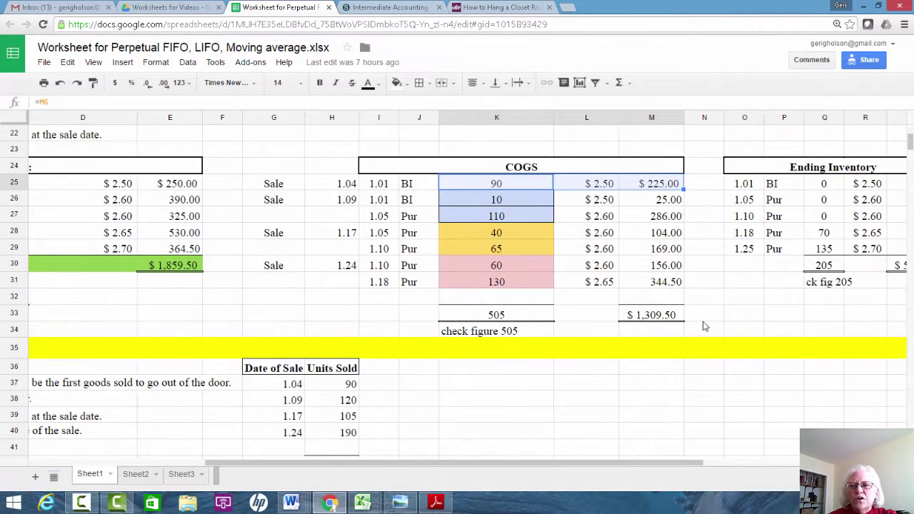
pyautogui.click(822, 186)
pyautogui.write('100')
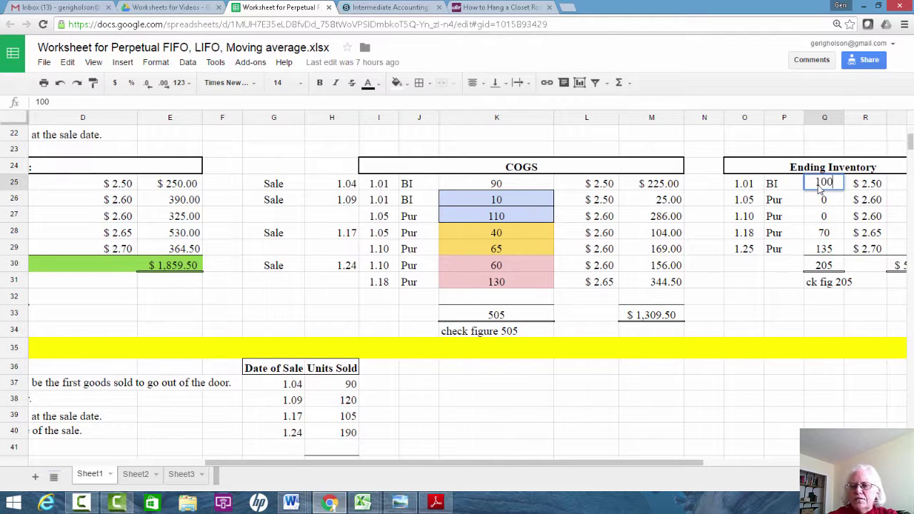
pyautogui.press('BackSpace')
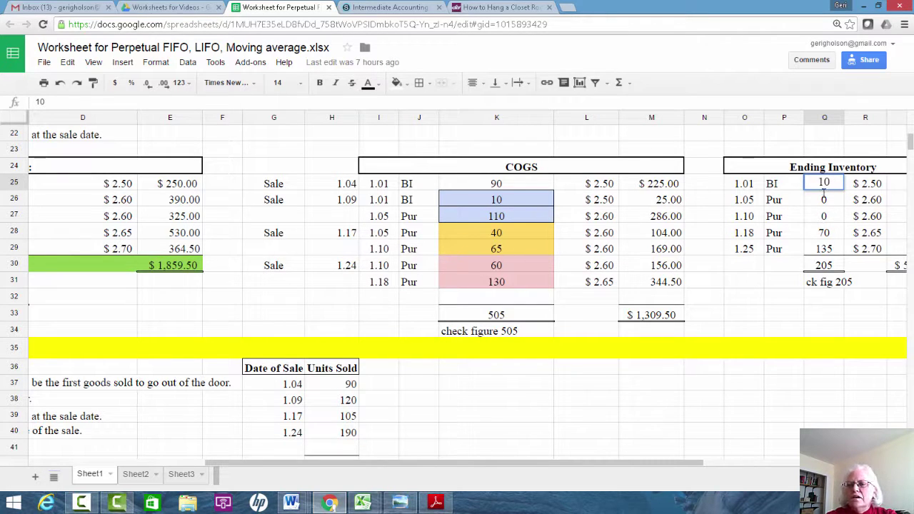
pyautogui.press('Return')
pyautogui.click(781, 297)
pyautogui.click(826, 183)
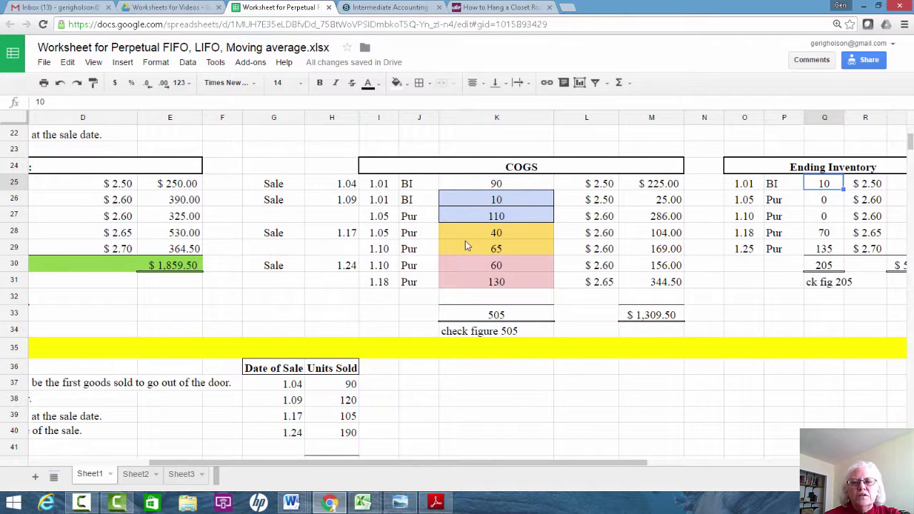
# Step: Check the 1.09 sale from the Units Sold table against the 1.10 purchase in the FIFO data set and locate that sale beside COGS
pyautogui.scroll(7, 467, 244)
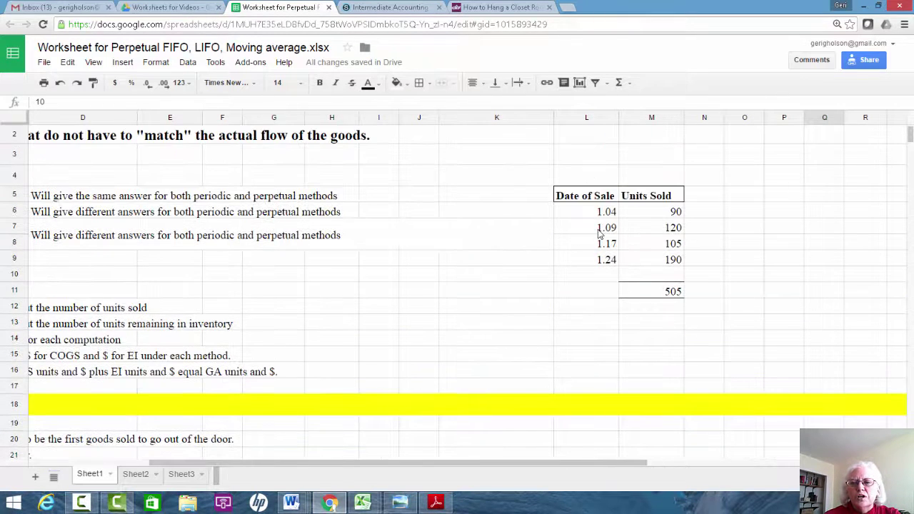
pyautogui.moveTo(597, 227); pyautogui.dragTo(636, 229)
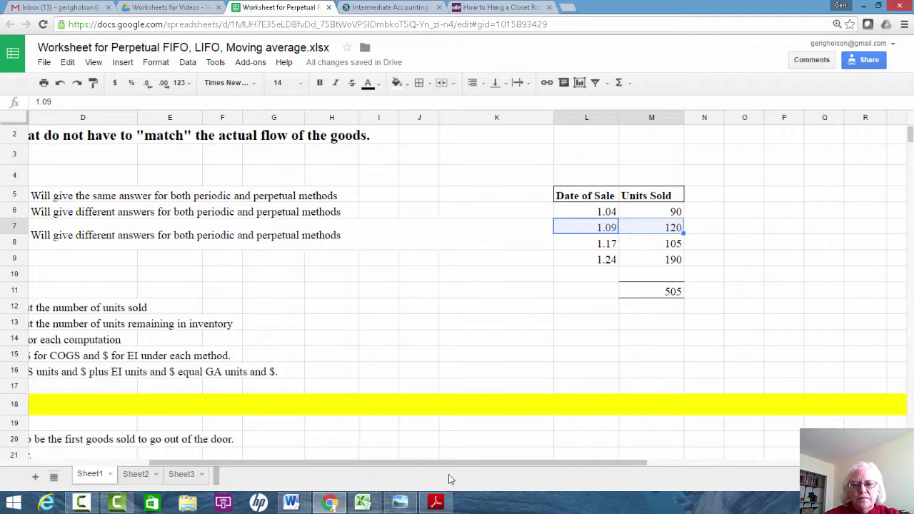
pyautogui.moveTo(441, 464); pyautogui.dragTo(250, 471)
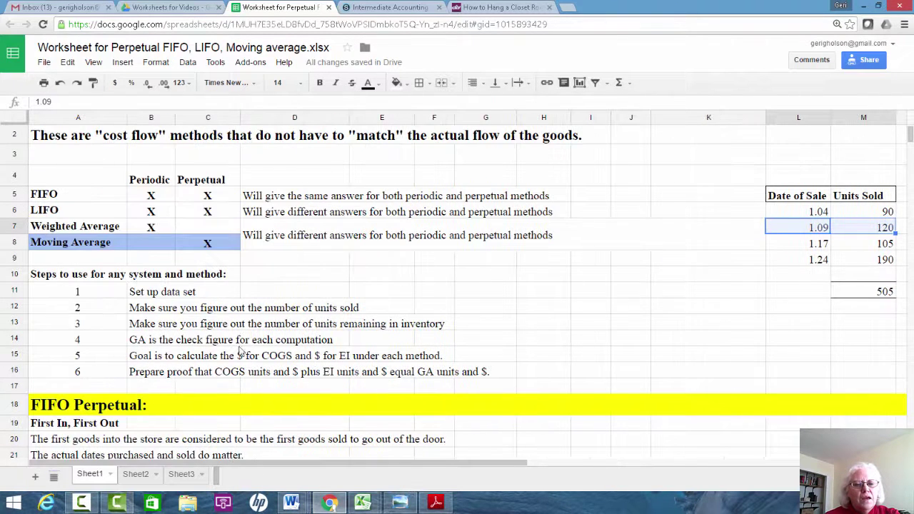
pyautogui.scroll(-5, 187, 340)
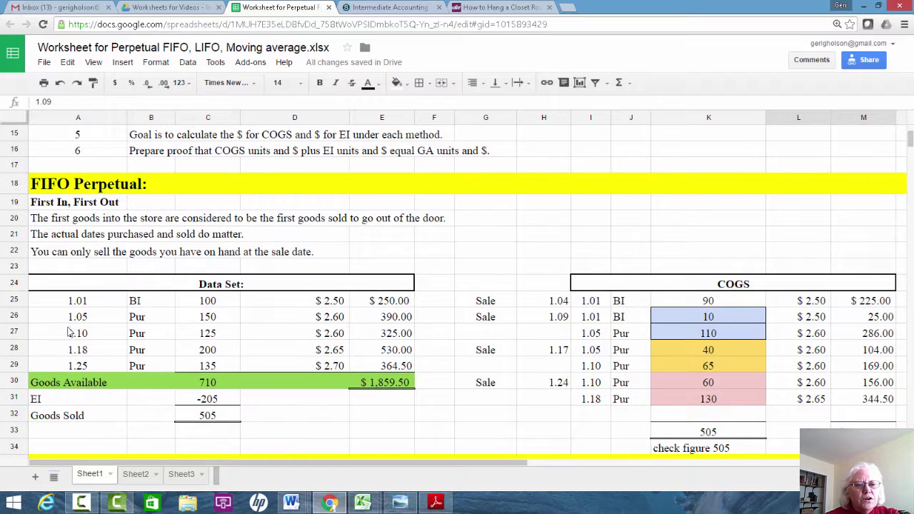
pyautogui.moveTo(89, 332); pyautogui.dragTo(257, 334)
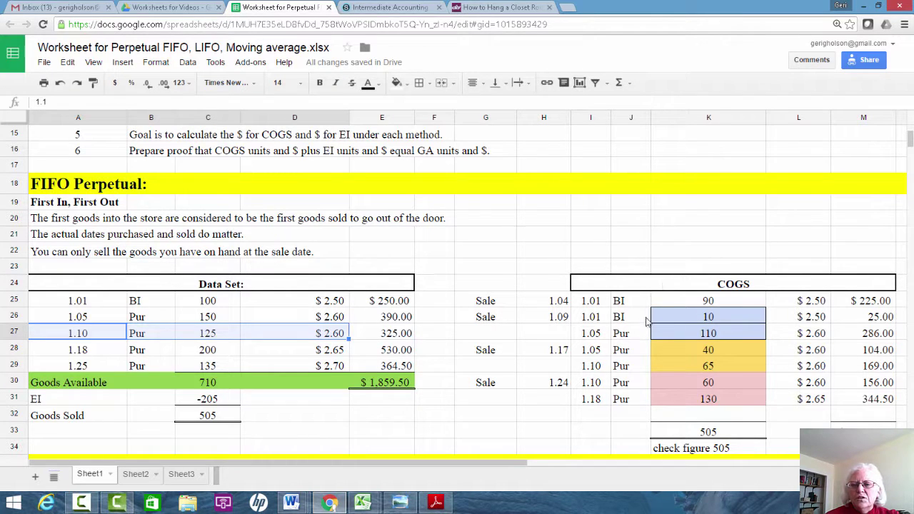
pyautogui.click(554, 317)
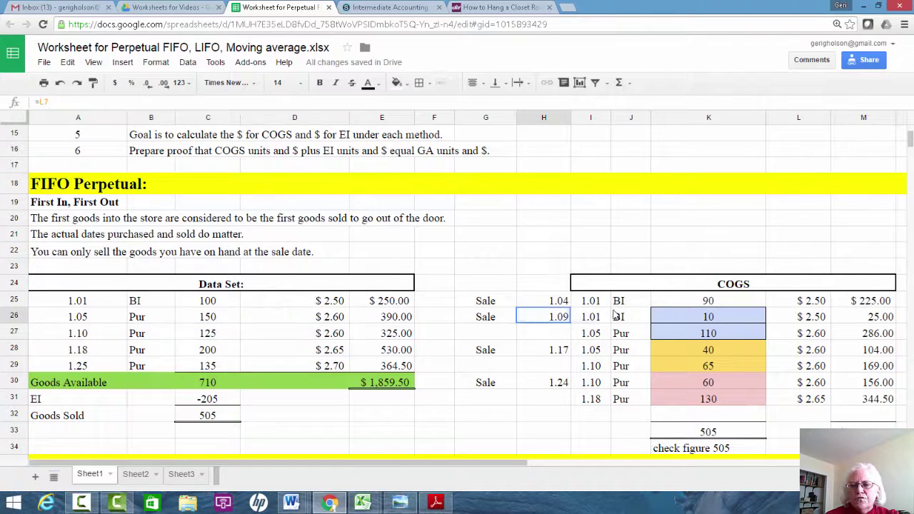
# Step: Trace the 1.09 sale to the beginning inventory and 1.05 purchase units in the FIFO COGS table
pyautogui.click(687, 314)
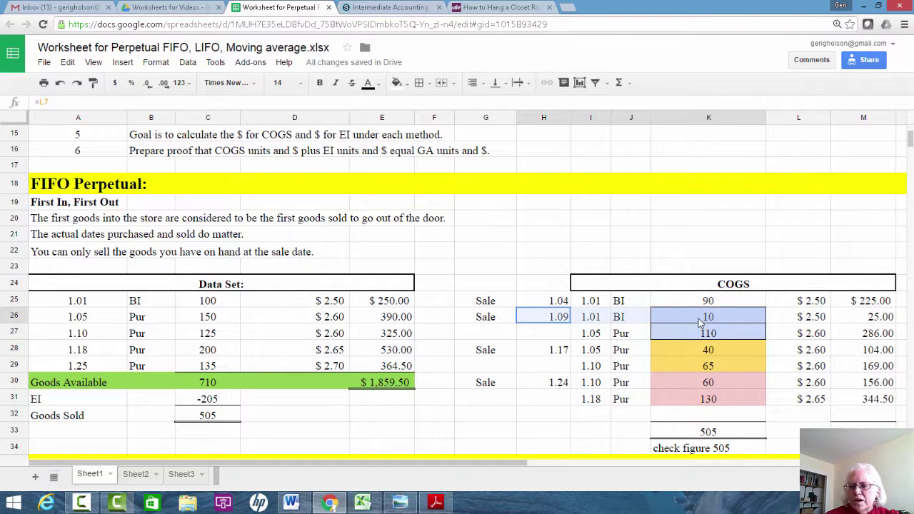
pyautogui.moveTo(699, 318); pyautogui.dragTo(698, 336)
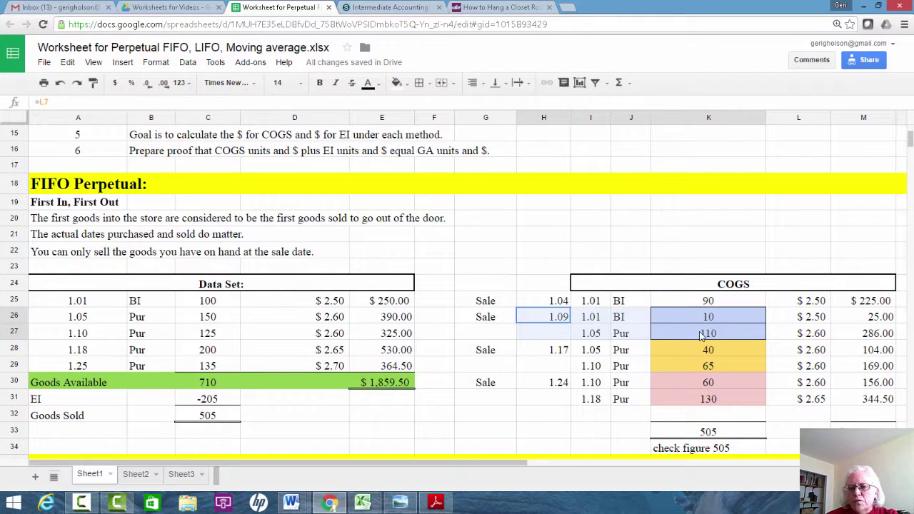
pyautogui.moveTo(699, 336); pyautogui.dragTo(700, 337)
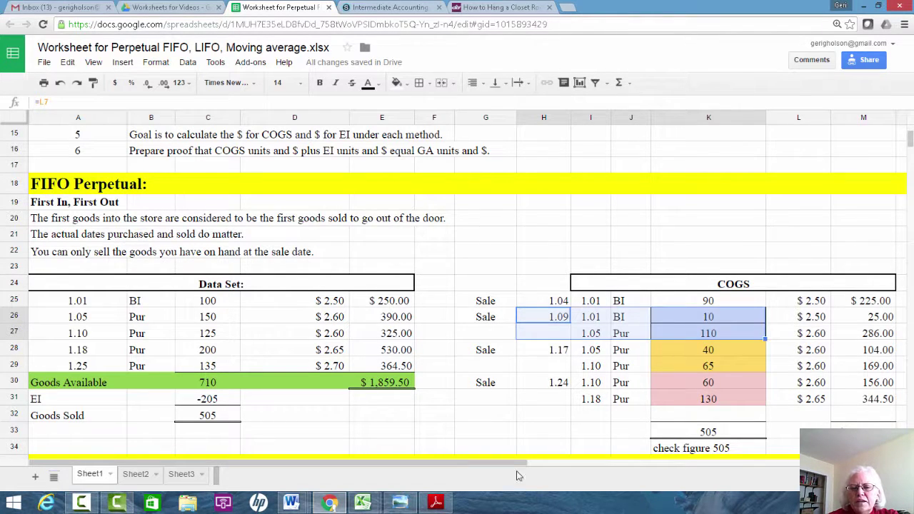
# Step: In the FIFO Ending Inventory table, set the 1.01 beginning inventory units to 0 and the 1.05 purchase units to 40
pyautogui.moveTo(564, 464); pyautogui.dragTo(672, 426)
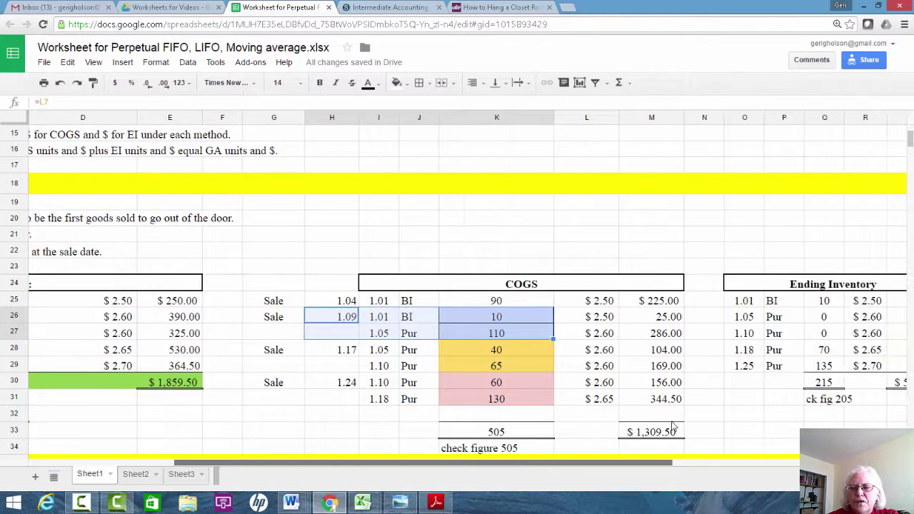
pyautogui.click(820, 306)
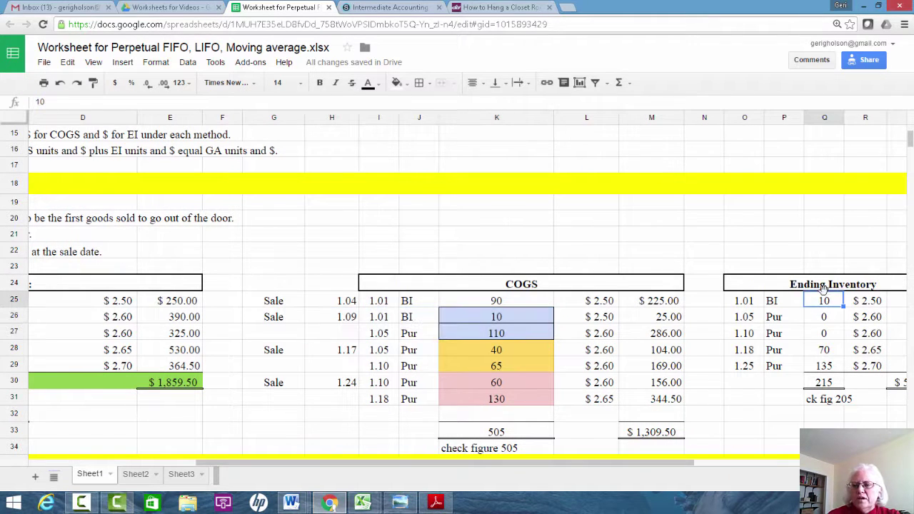
pyautogui.write('0')
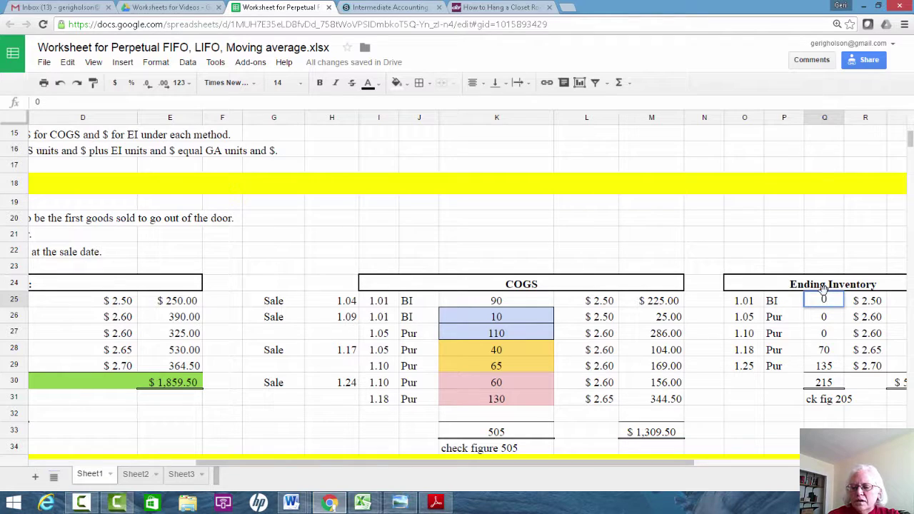
pyautogui.press('Return')
pyautogui.write('40')
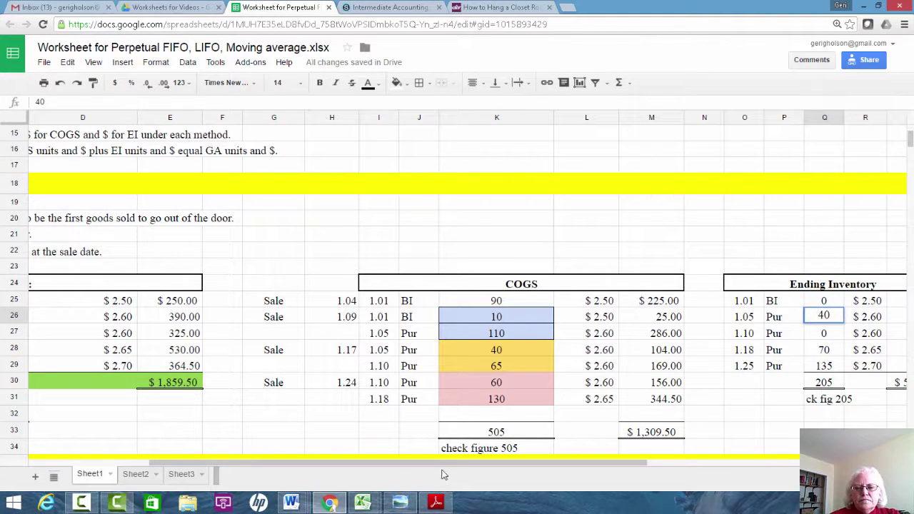
# Step: Look up the 1.17 sale in the Units Sold table and compare its date with the 1.18 purchase in the FIFO data set
pyautogui.hscroll(-5, 345, 464)
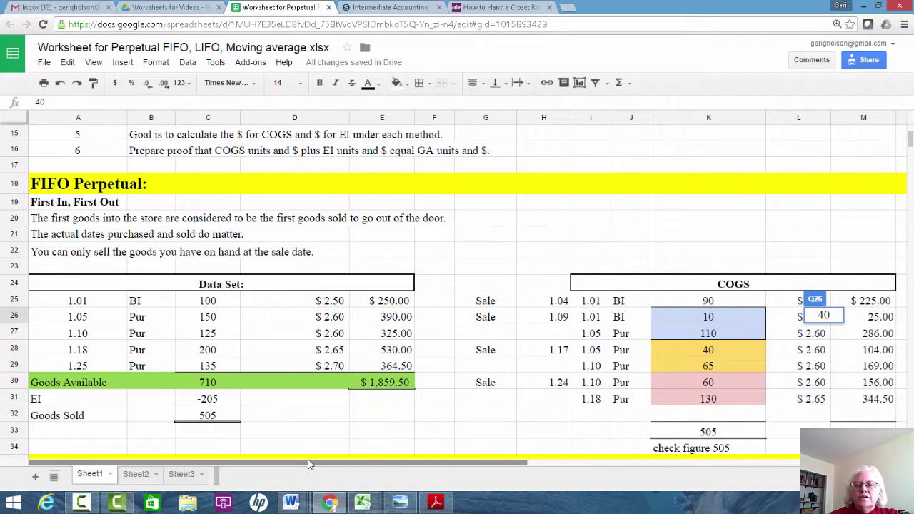
pyautogui.scroll(5, 450, 393)
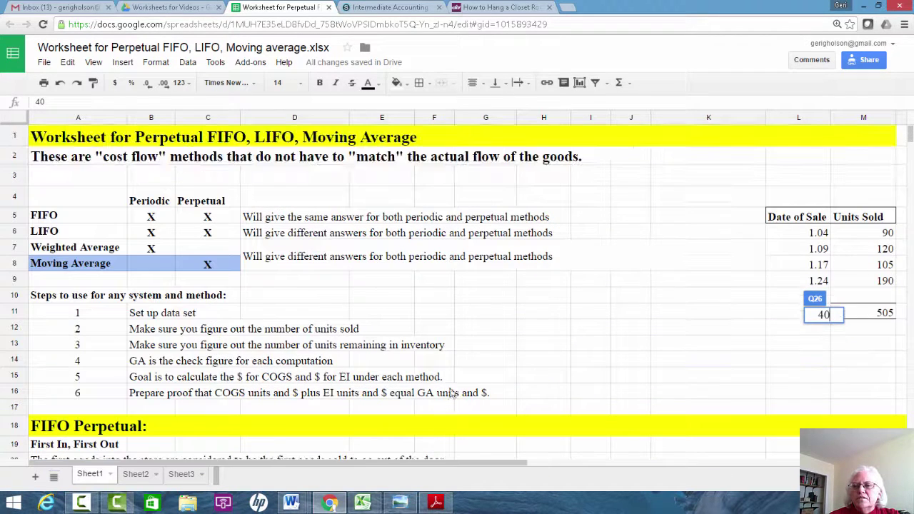
pyautogui.click(820, 266)
pyautogui.keyDown('shift'); pyautogui.click(880, 269); pyautogui.keyUp('shift')
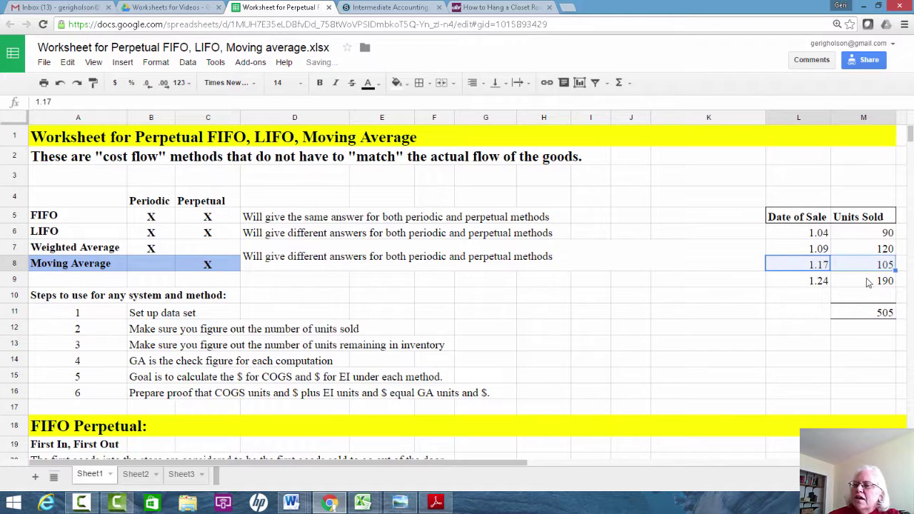
pyautogui.scroll(-5, 603, 468)
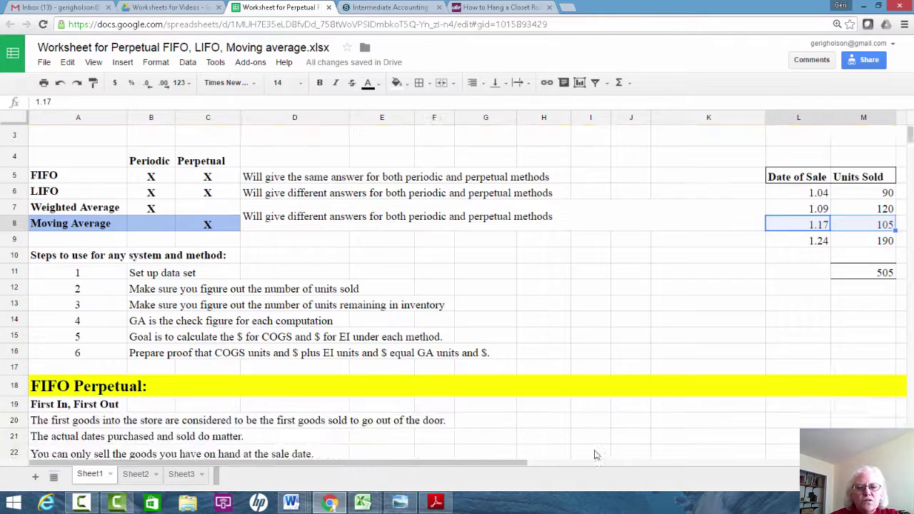
pyautogui.moveTo(112, 370); pyautogui.dragTo(231, 362)
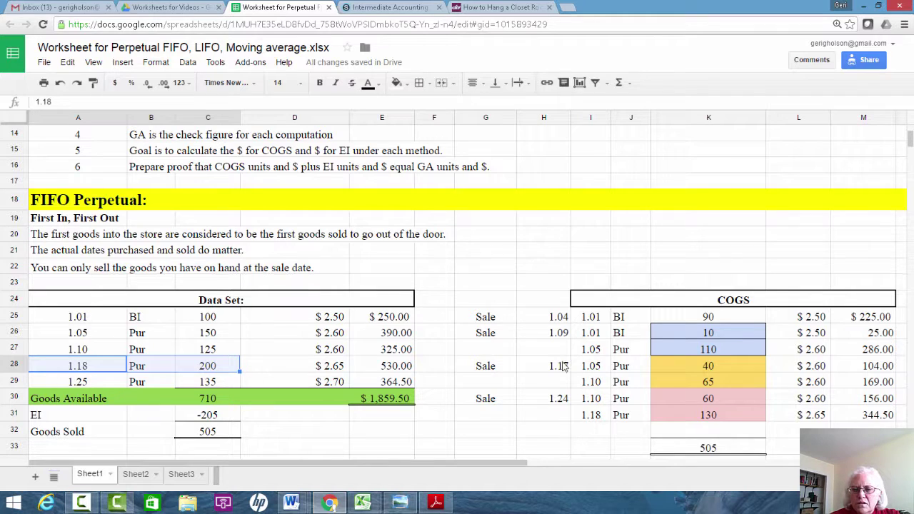
# Step: Trace the 1.17 sale to its 1.05 and 1.10 purchase layers in COGS and check the 1.10 purchase units in the data set
pyautogui.click(690, 364)
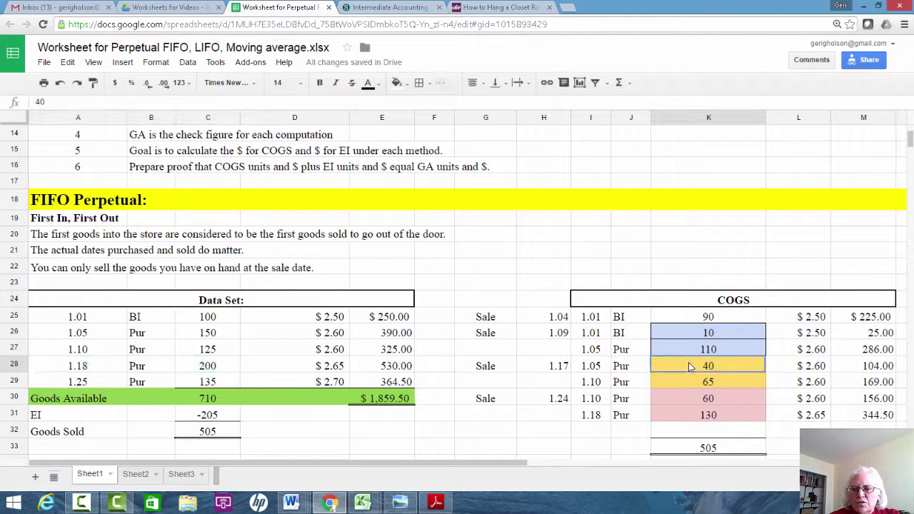
pyautogui.keyDown('shift'); pyautogui.click(690, 382); pyautogui.keyUp('shift')
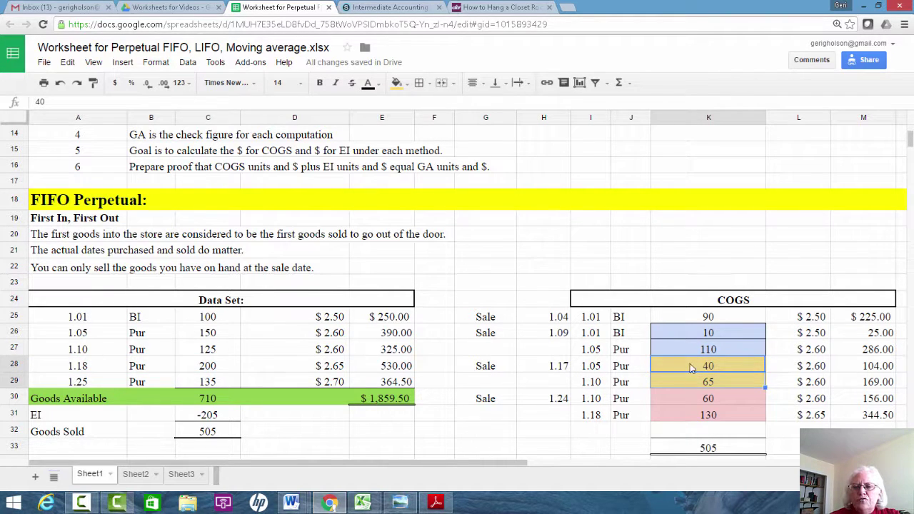
pyautogui.click(590, 368)
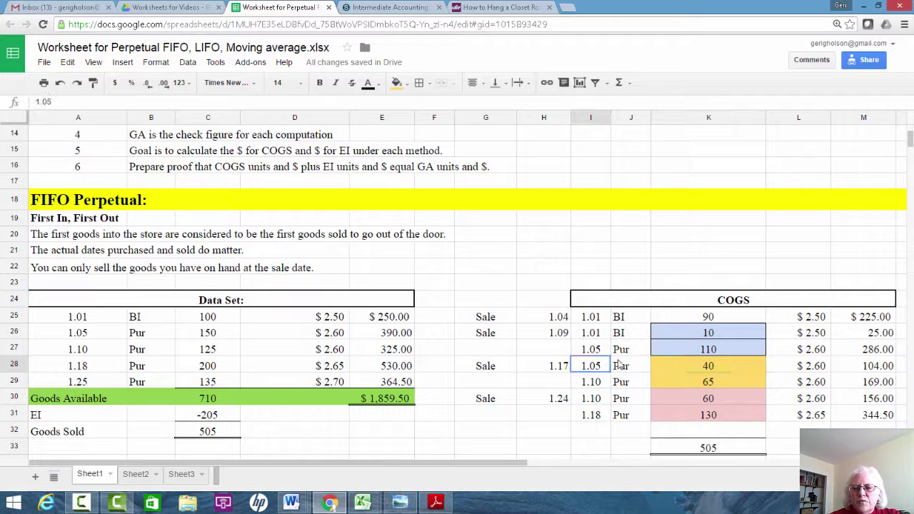
pyautogui.hotkey('shift', 'Down')
pyautogui.keyDown('shift'); pyautogui.click(674, 381); pyautogui.keyUp('shift')
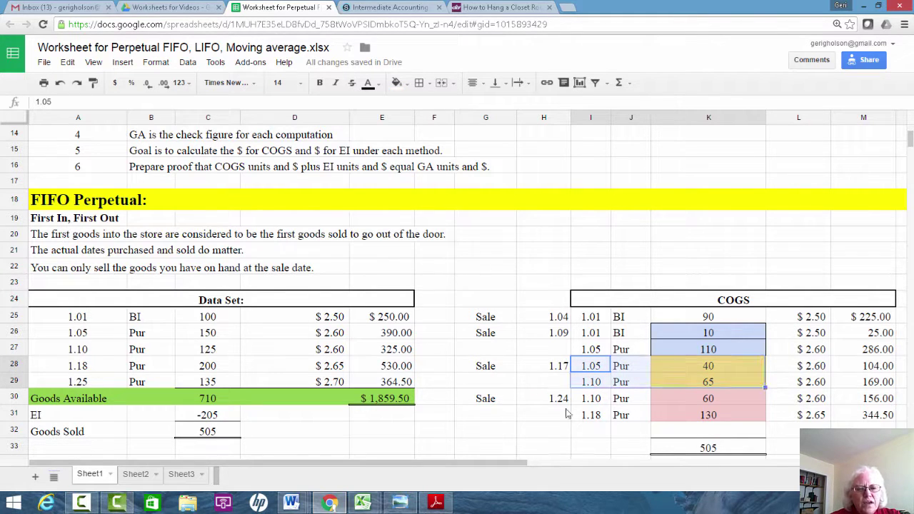
pyautogui.click(223, 349)
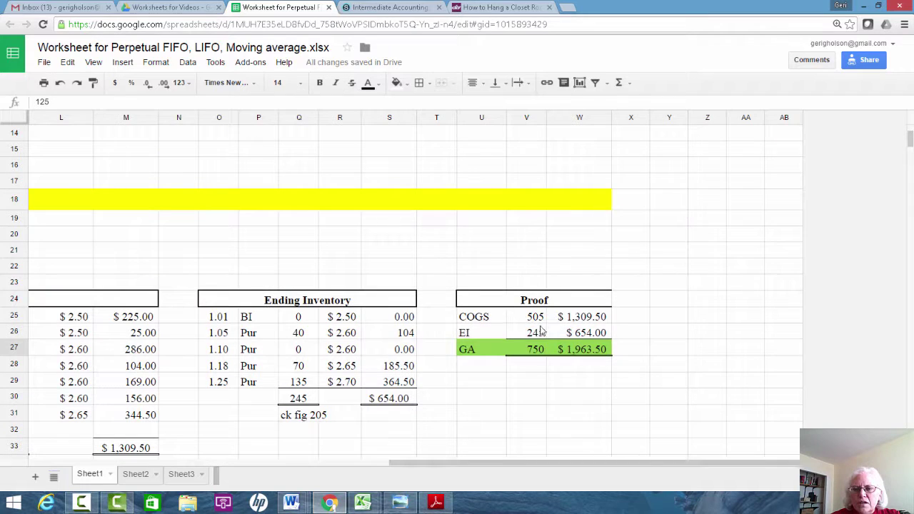
# Step: Set the FIFO Ending Inventory units to 0 for the 1.05 purchase and 60 for the 1.10 purchase
pyautogui.click(290, 337)
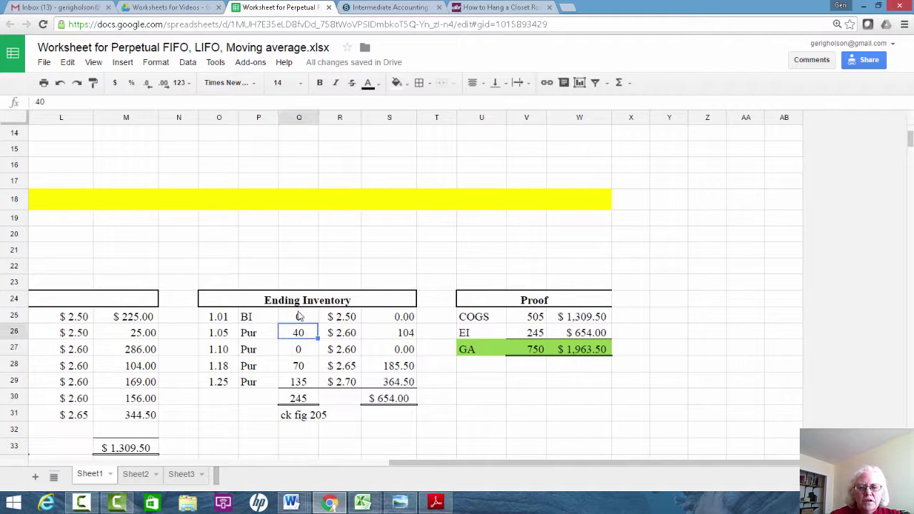
pyautogui.write('0')
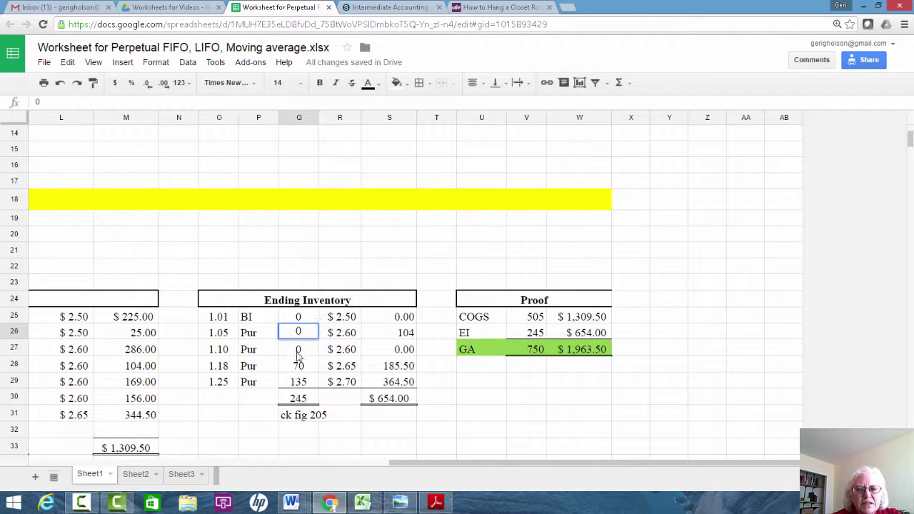
pyautogui.press('Return')
pyautogui.write('60')
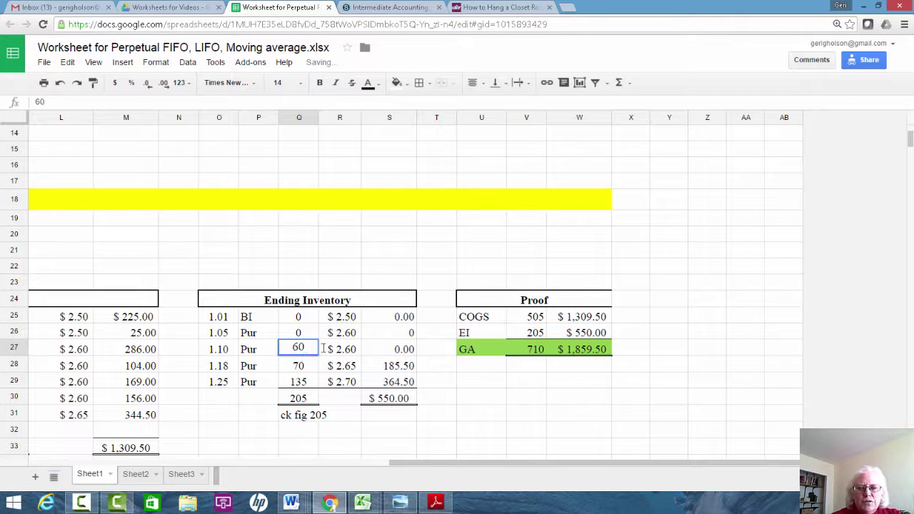
pyautogui.click(355, 433)
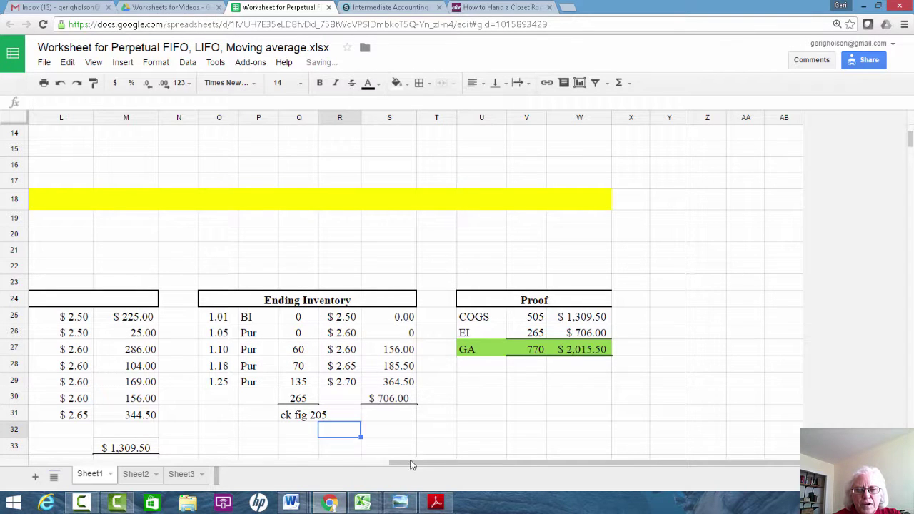
# Step: Look up the 1.24 sale in the Units Sold table and compare its date with the 1.25 purchase in the FIFO data set
pyautogui.moveTo(410, 466); pyautogui.dragTo(73, 441)
pyautogui.scroll(5, 565, 314)
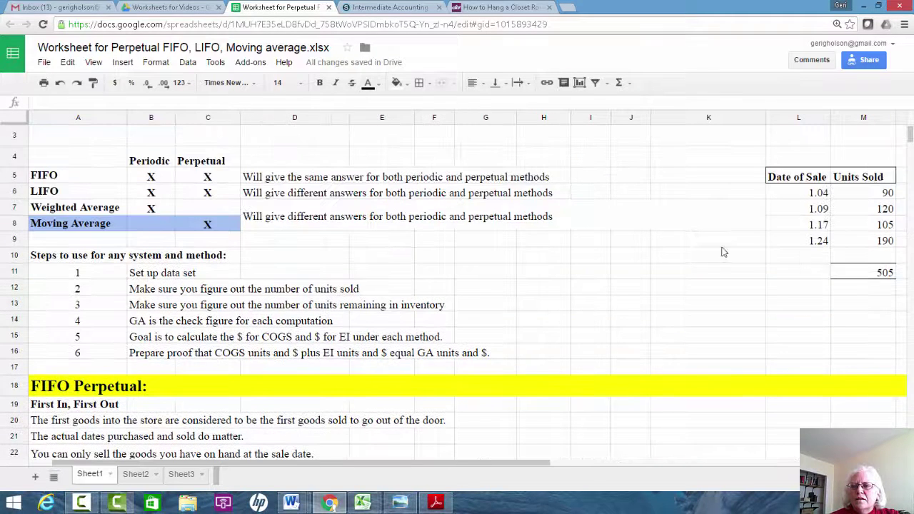
pyautogui.moveTo(814, 241); pyautogui.dragTo(883, 243)
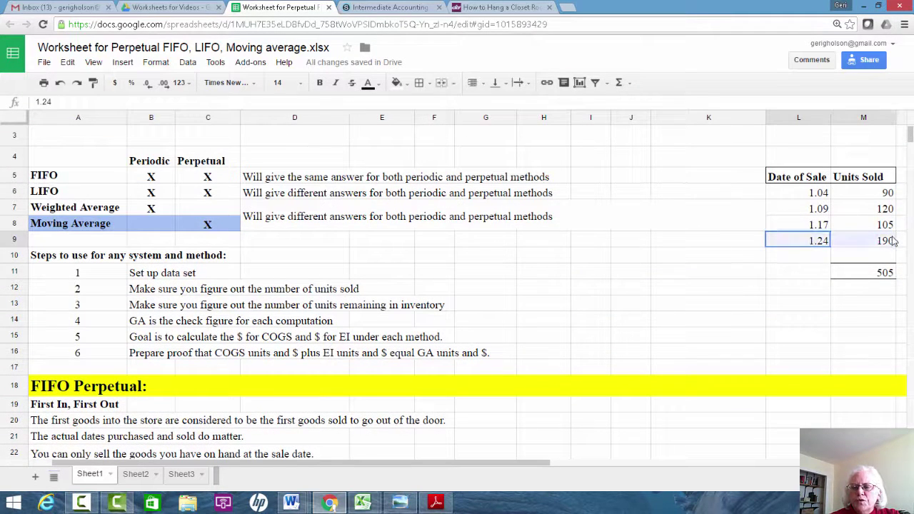
pyautogui.scroll(-5, 626, 424)
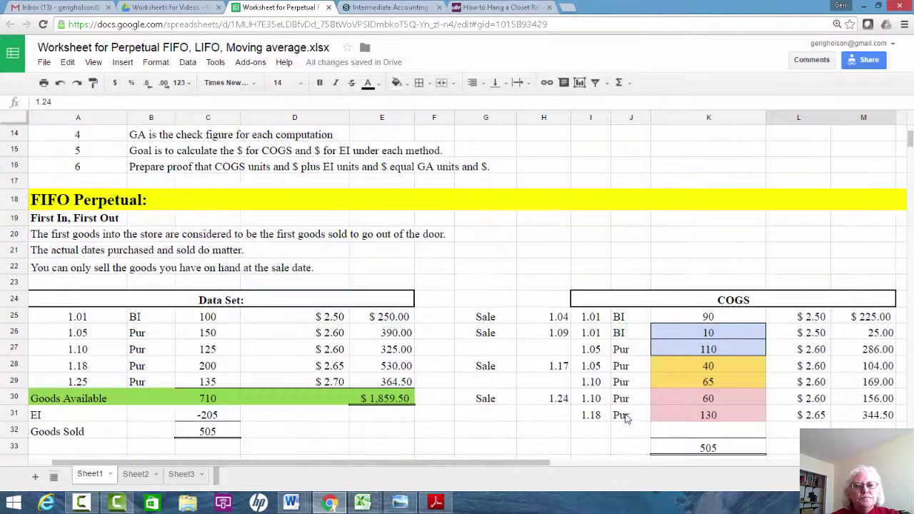
pyautogui.moveTo(97, 334); pyautogui.dragTo(224, 340)
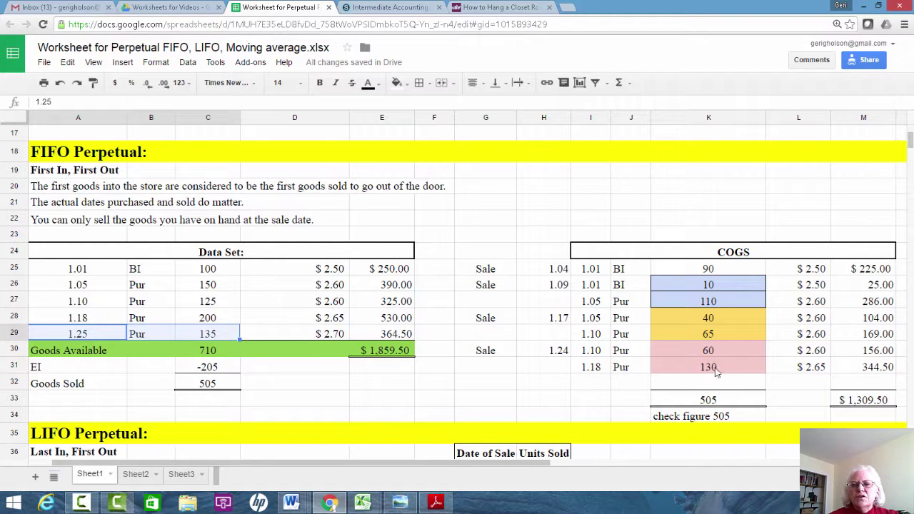
# Step: Trace the 1.24 sale to its 1.10 and 1.18 purchase layers in the FIFO COGS table
pyautogui.click(595, 354)
pyautogui.moveTo(596, 355); pyautogui.dragTo(704, 353)
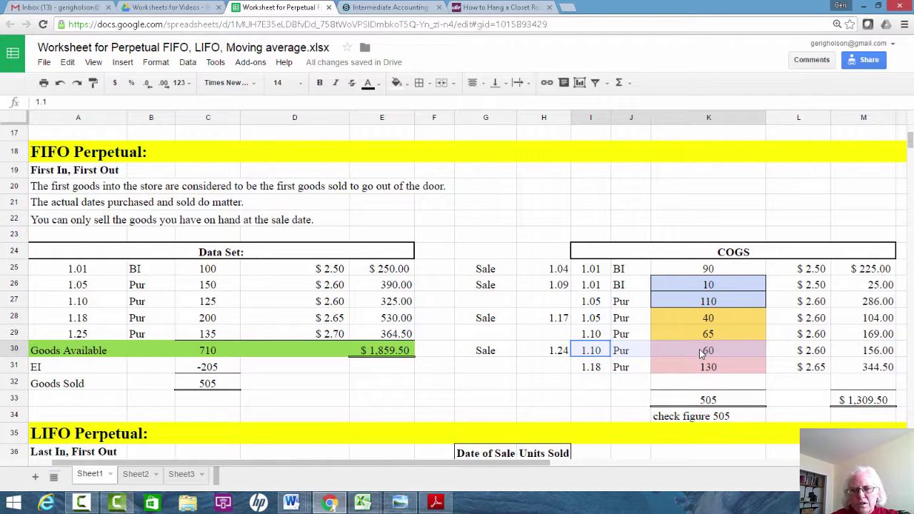
pyautogui.moveTo(698, 359); pyautogui.dragTo(696, 365)
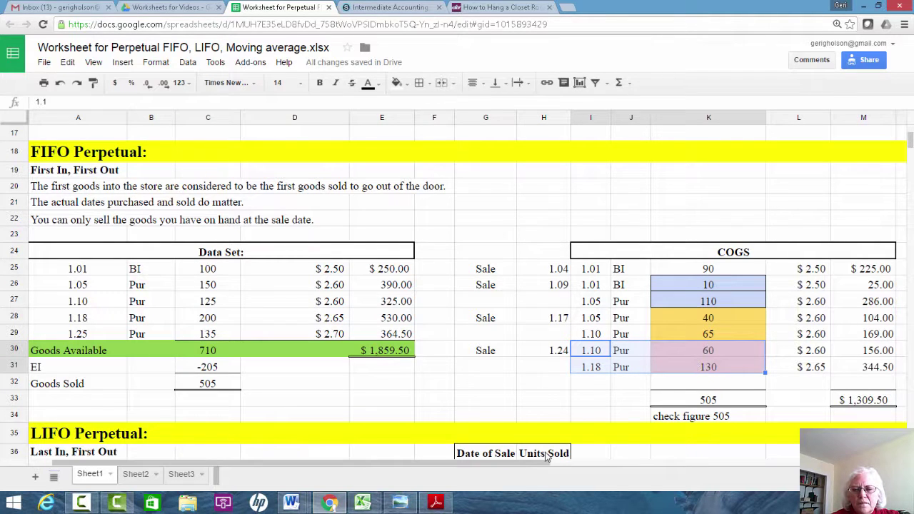
# Step: Set the 1.10 purchase units in the FIFO Ending Inventory table to 0
pyautogui.moveTo(536, 466); pyautogui.dragTo(796, 420)
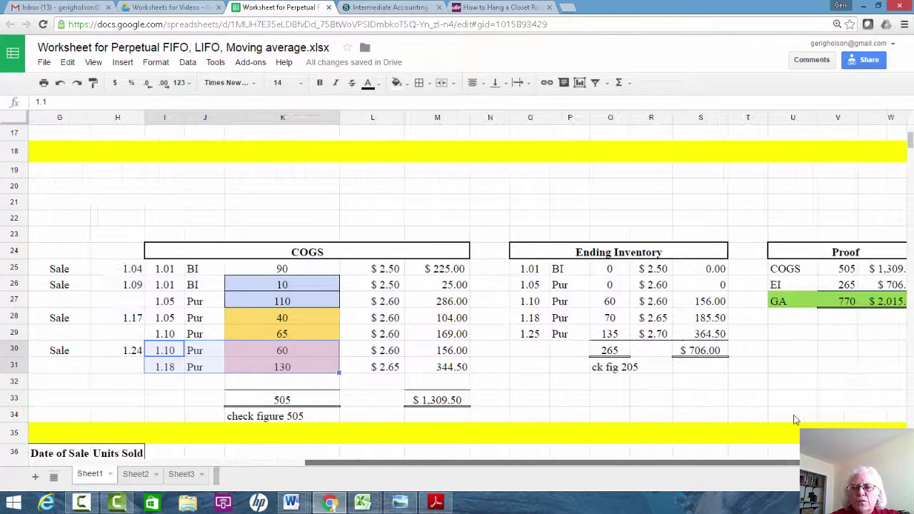
pyautogui.click(547, 302)
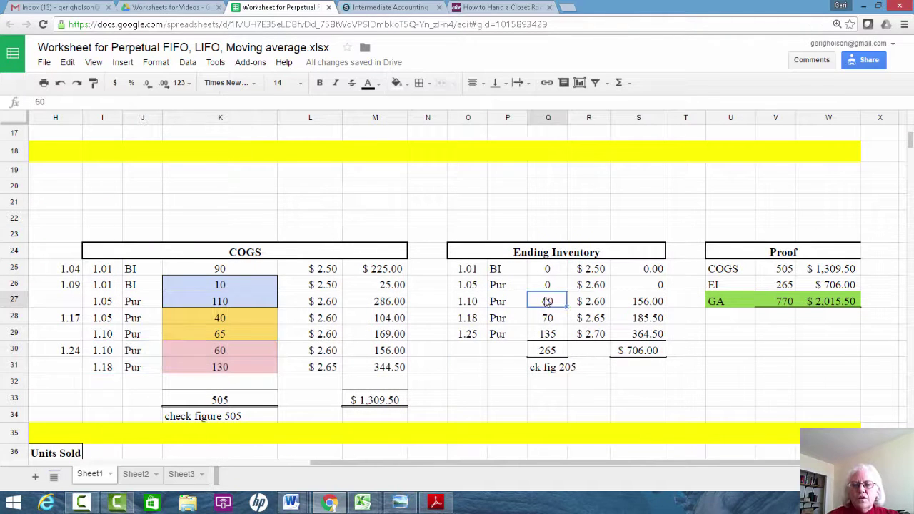
pyautogui.write('0')
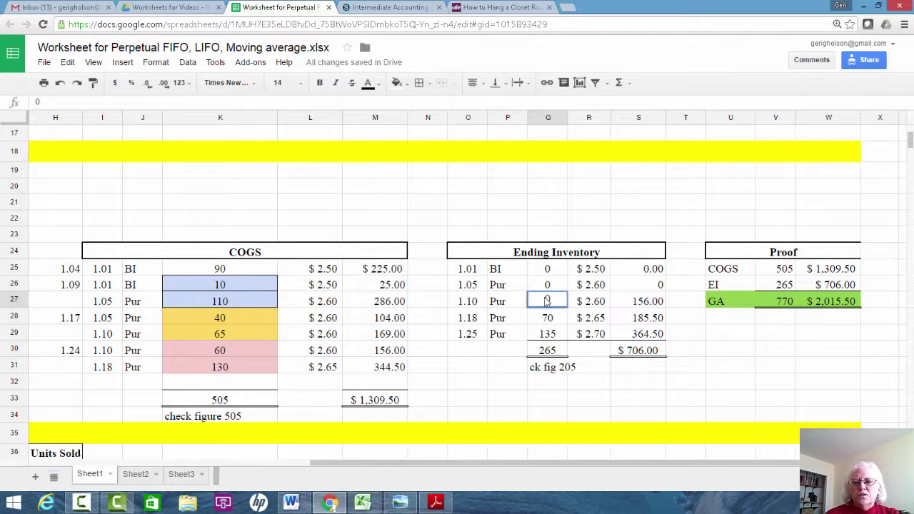
pyautogui.click(591, 369)
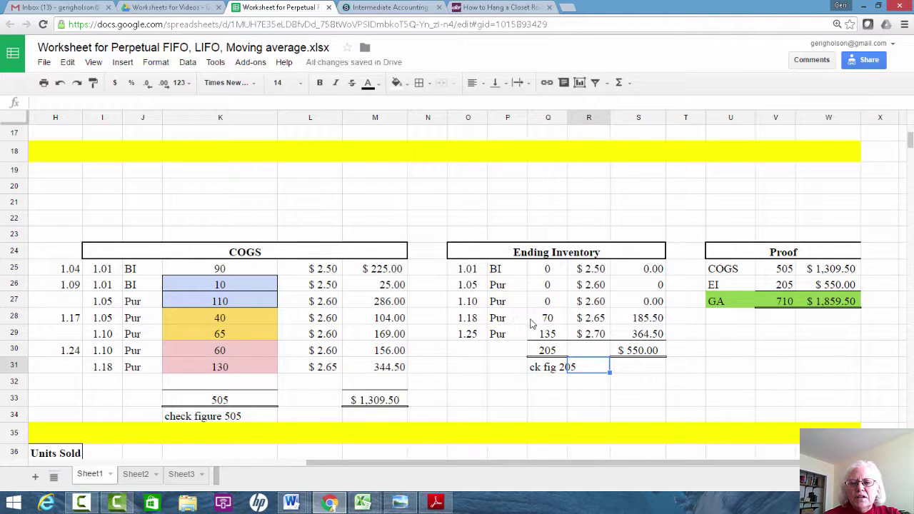
# Step: Review the 1.18 and 1.25 purchase rows in FIFO Ending Inventory and check the total units against the check figure
pyautogui.click(532, 319)
pyautogui.click(488, 320)
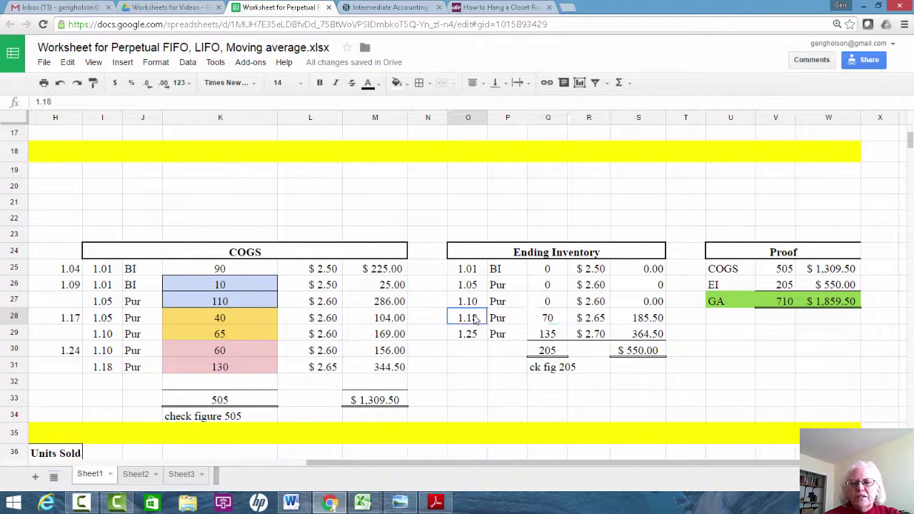
pyautogui.click(547, 338)
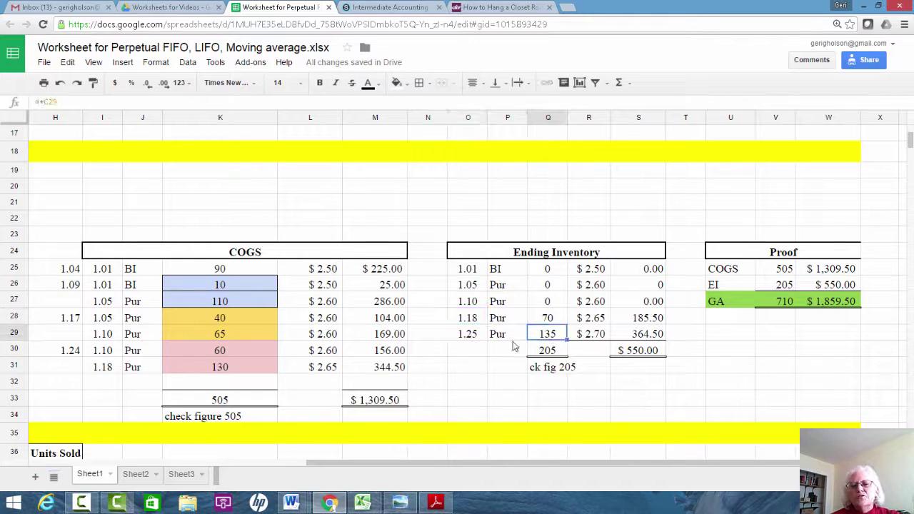
pyautogui.click(467, 336)
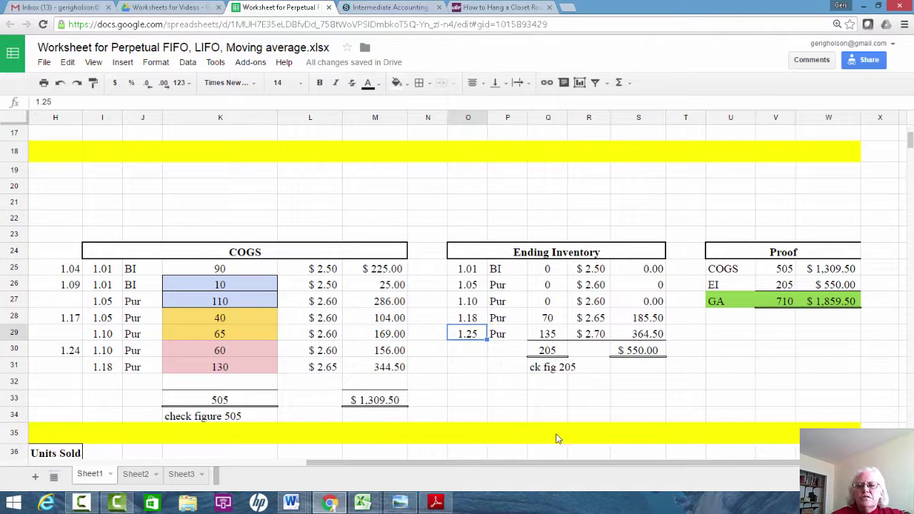
pyautogui.click(547, 356)
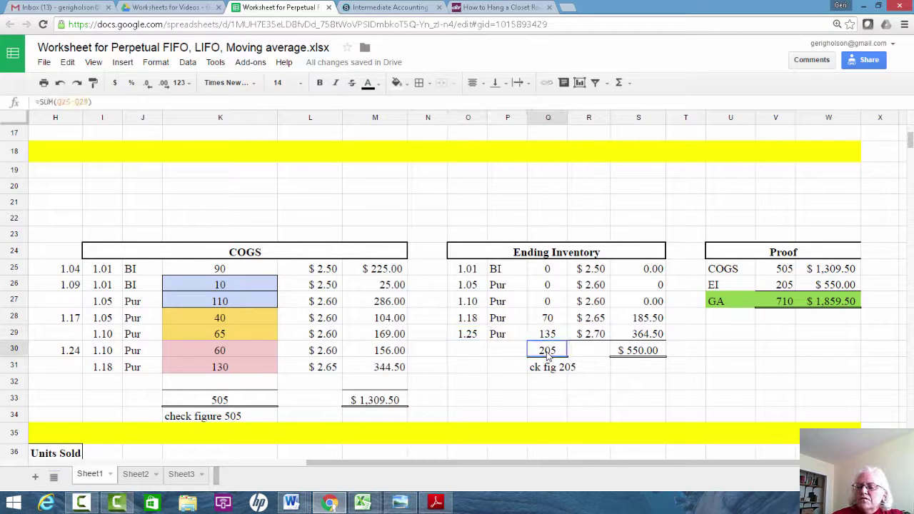
# Step: Compare the FIFO Ending Inventory and COGS totals with the Proof table's EI, COGS and GA rows
pyautogui.moveTo(548, 356); pyautogui.dragTo(648, 354)
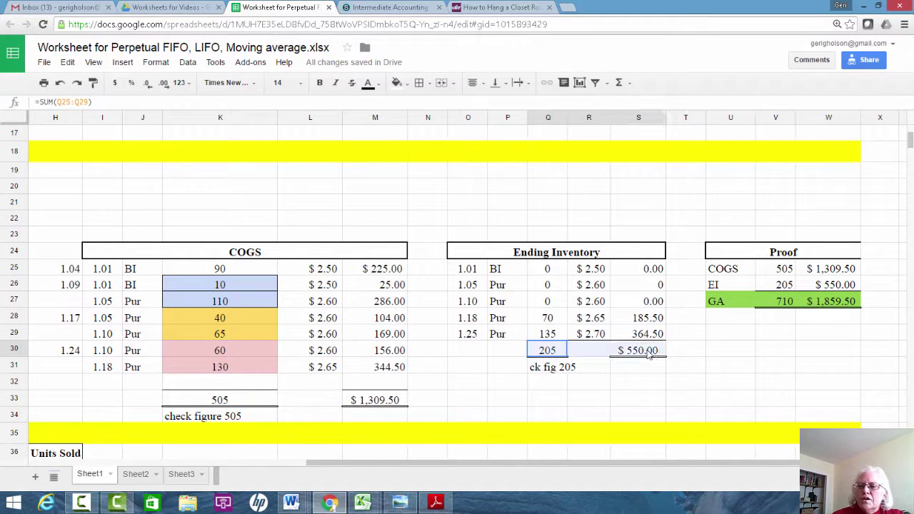
pyautogui.click(783, 286)
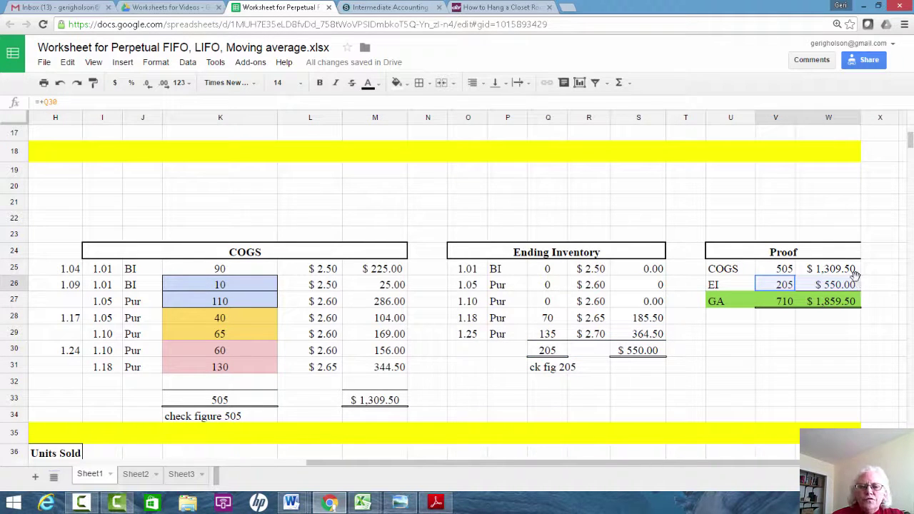
pyautogui.keyDown('shift'); pyautogui.click(857, 283); pyautogui.keyUp('shift')
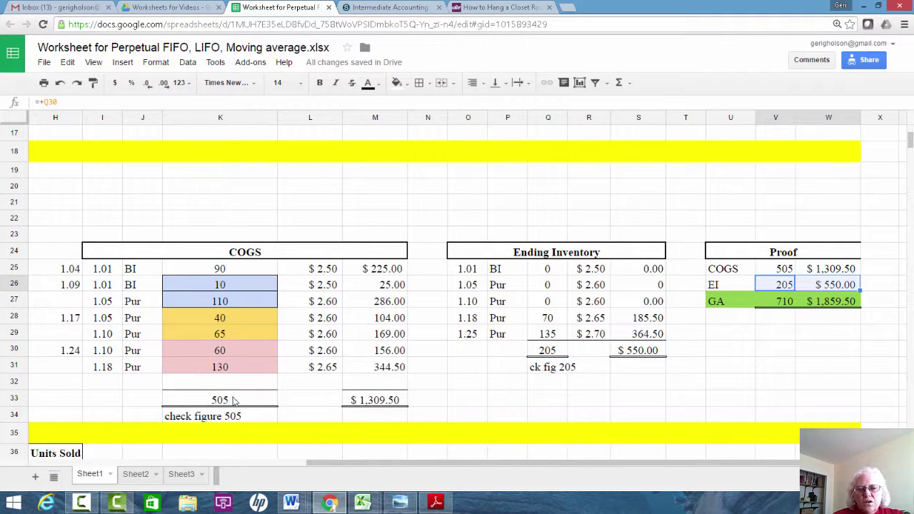
pyautogui.click(233, 401)
pyautogui.moveTo(270, 392); pyautogui.dragTo(382, 407)
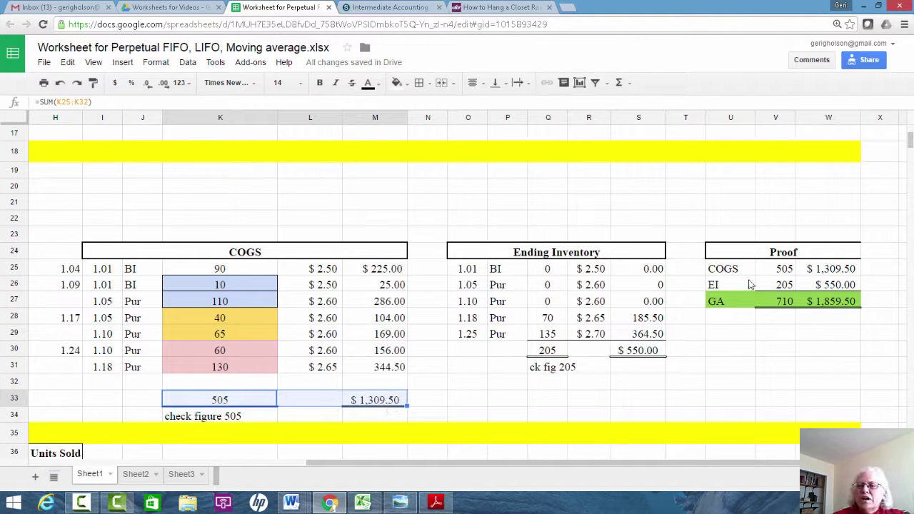
pyautogui.moveTo(785, 268); pyautogui.dragTo(828, 270)
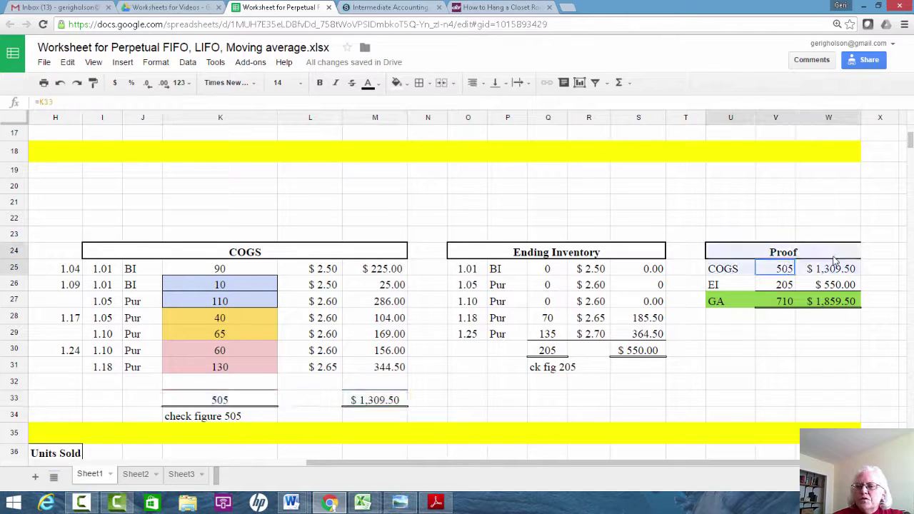
pyautogui.click(768, 303)
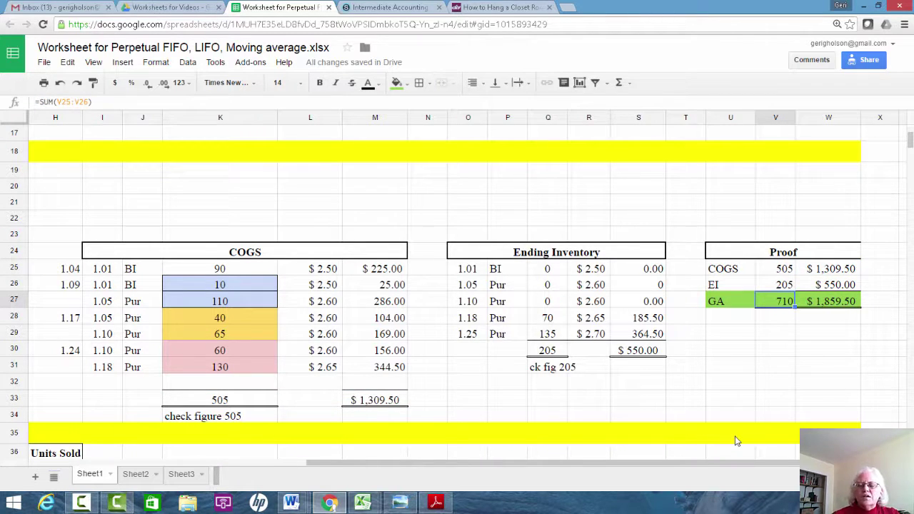
# Step: Review the 1.04 and 1.09 sale labels and dates beside their layers in the FIFO COGS table
pyautogui.moveTo(638, 467); pyautogui.dragTo(369, 473)
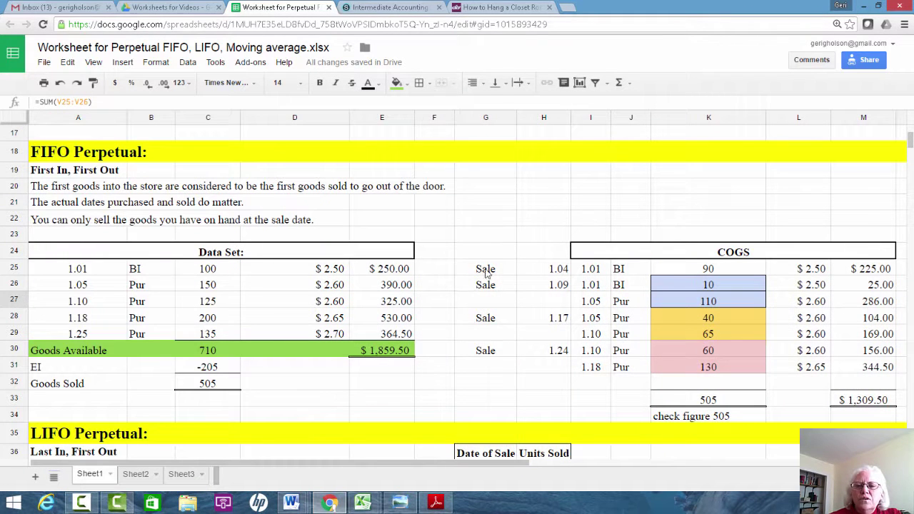
pyautogui.moveTo(485, 274); pyautogui.dragTo(554, 274)
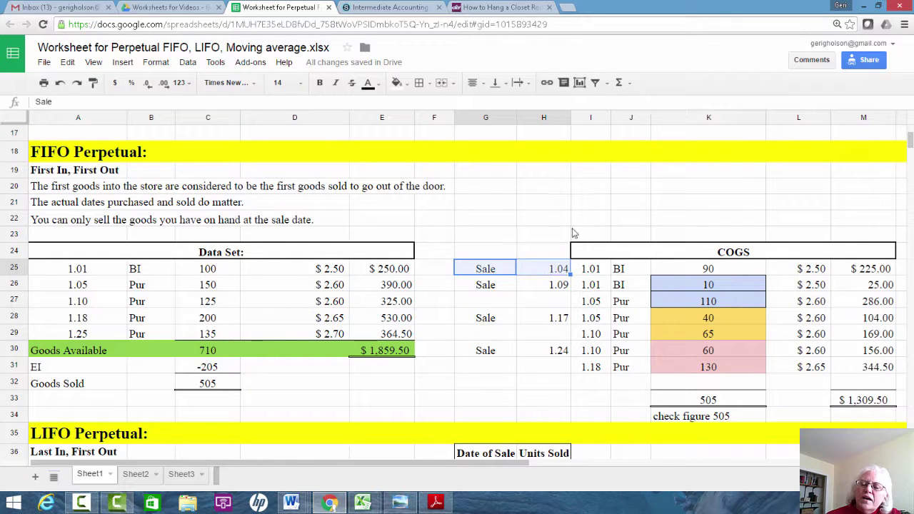
pyautogui.click(531, 272)
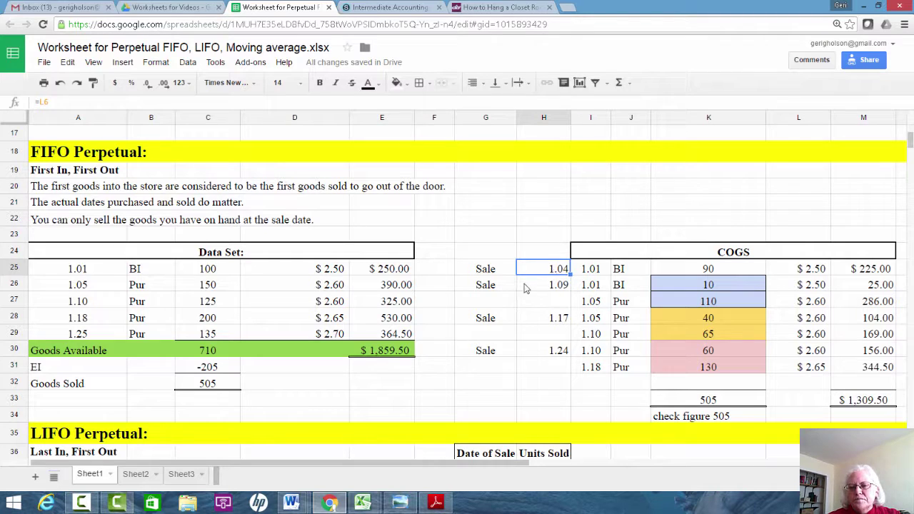
pyautogui.moveTo(503, 287)
pyautogui.mouseDown()
pyautogui.moveTo(691, 287)
pyautogui.moveTo(700, 298)
pyautogui.mouseUp()
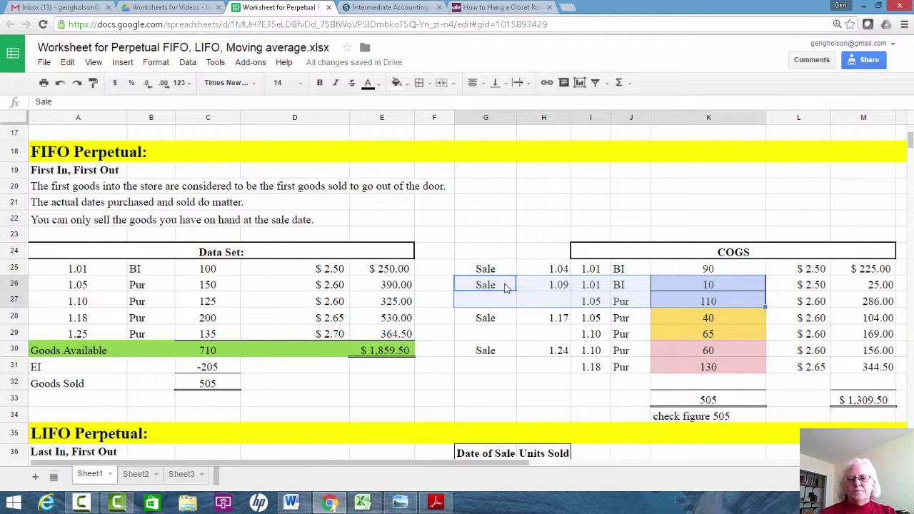
# Step: Read the LIFO Perpetual heading and its rules on last goods sold, actual dates and units on hand at the sale date
pyautogui.scroll(-4, 505, 286)
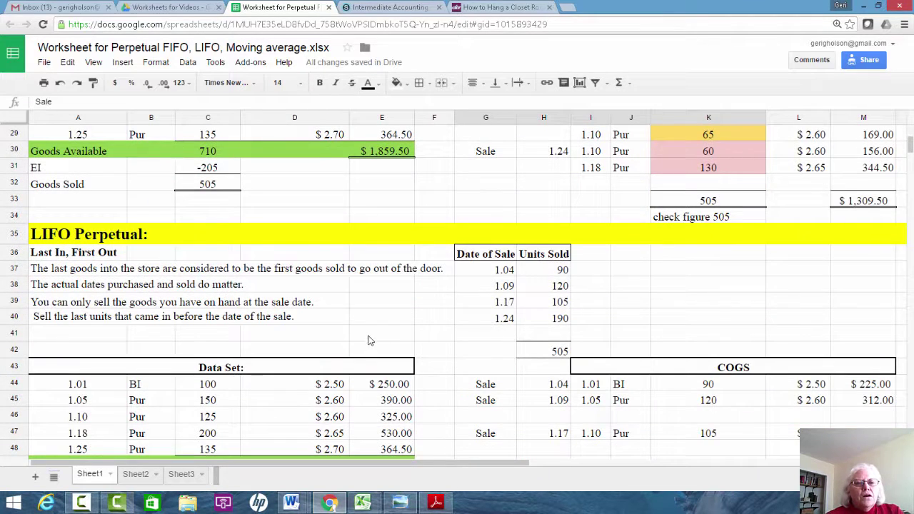
pyautogui.scroll(-1, 369, 340)
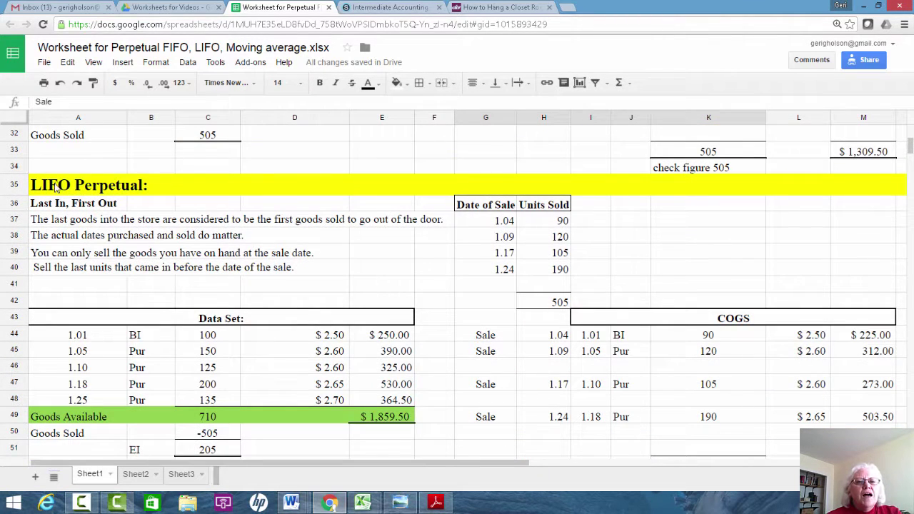
pyautogui.click(55, 186)
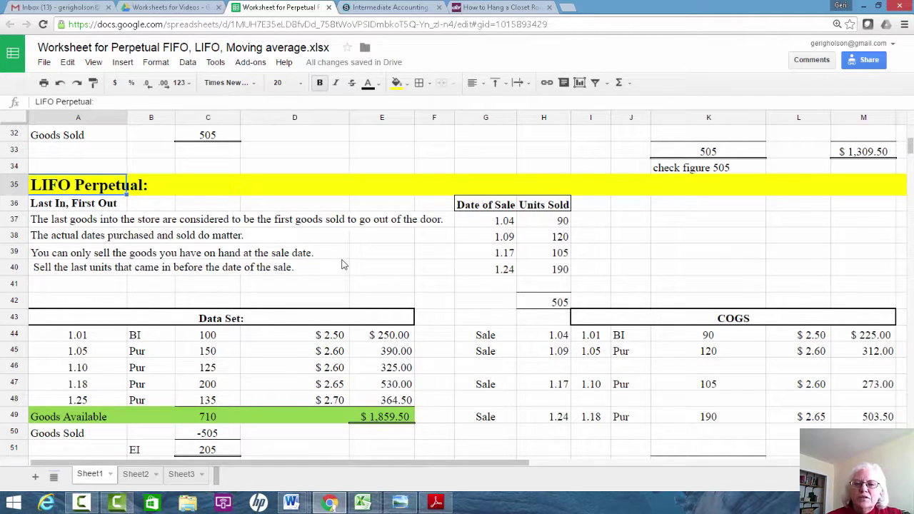
pyautogui.scroll(-1, 342, 265)
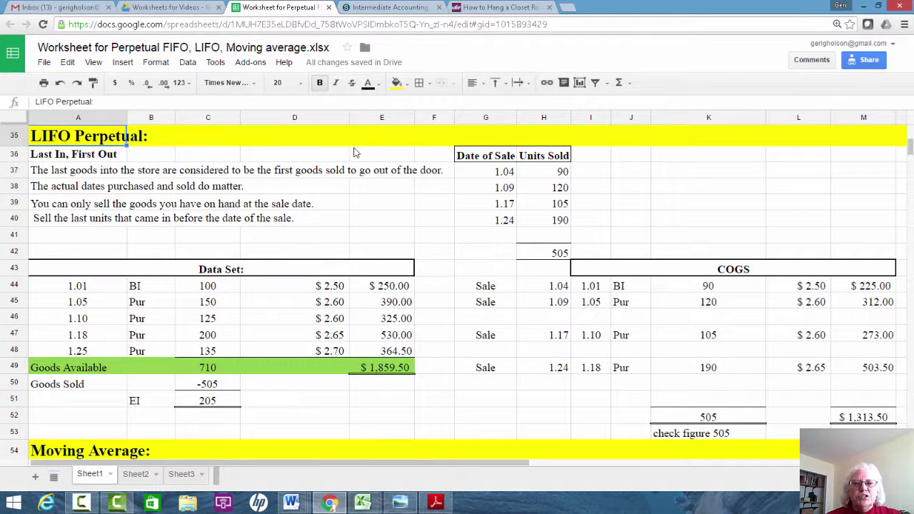
pyautogui.click(71, 175)
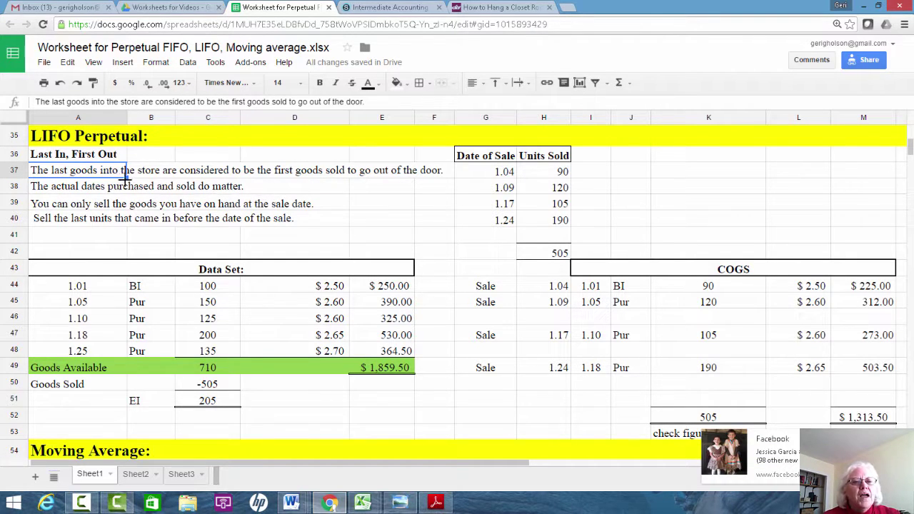
pyautogui.click(71, 191)
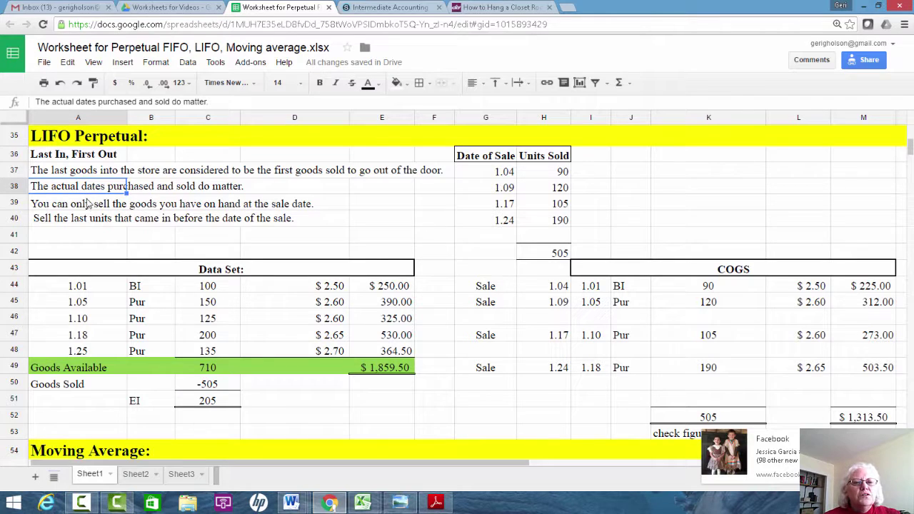
pyautogui.click(78, 208)
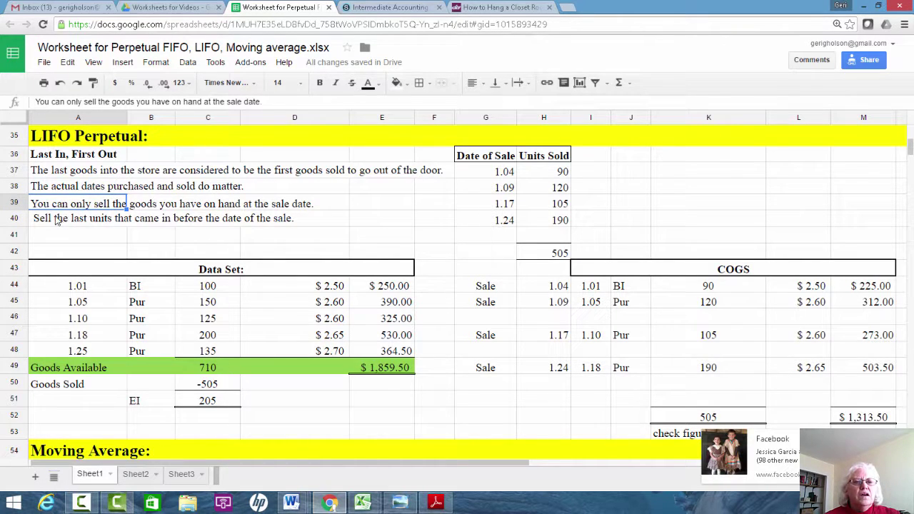
pyautogui.click(66, 220)
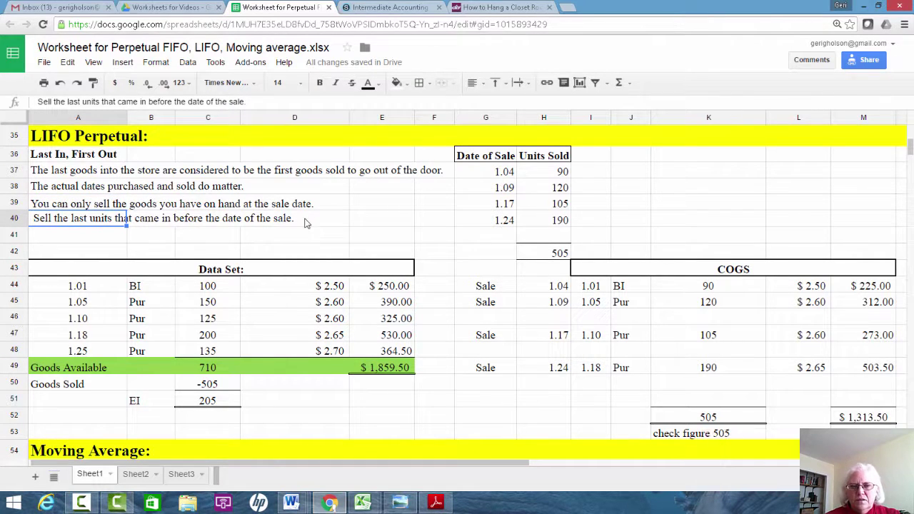
pyautogui.moveTo(15, 204); pyautogui.dragTo(14, 216)
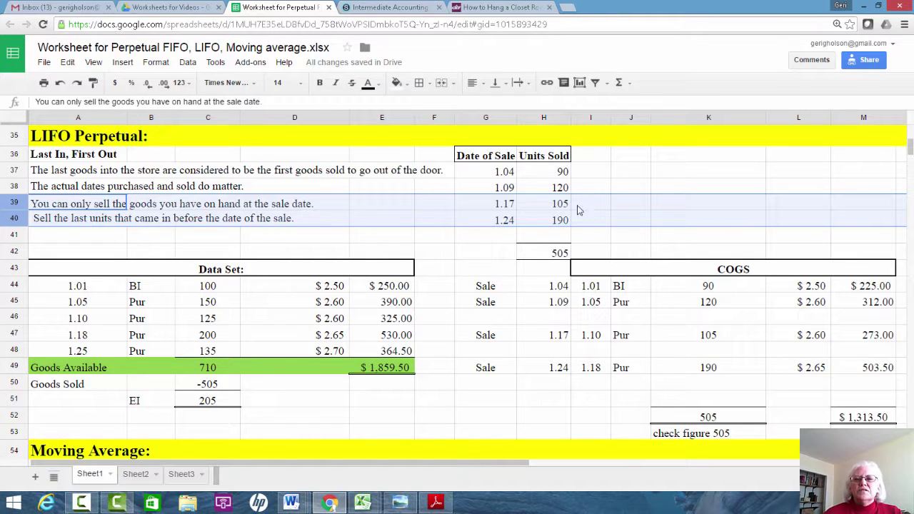
# Step: Review the LIFO sales by date and the data set down through goods available, goods sold and EI units
pyautogui.click(496, 177)
pyautogui.moveTo(496, 177); pyautogui.dragTo(564, 251)
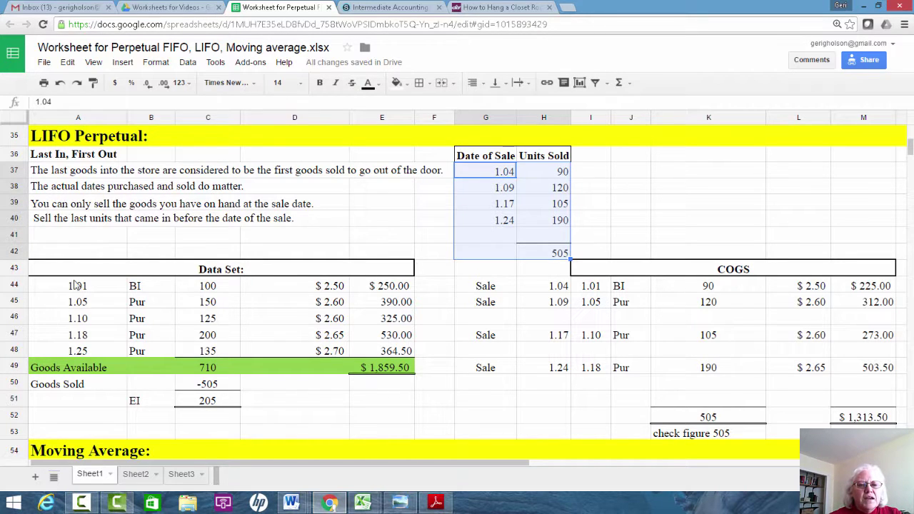
pyautogui.moveTo(75, 285); pyautogui.dragTo(258, 348)
pyautogui.moveTo(98, 368); pyautogui.dragTo(194, 383)
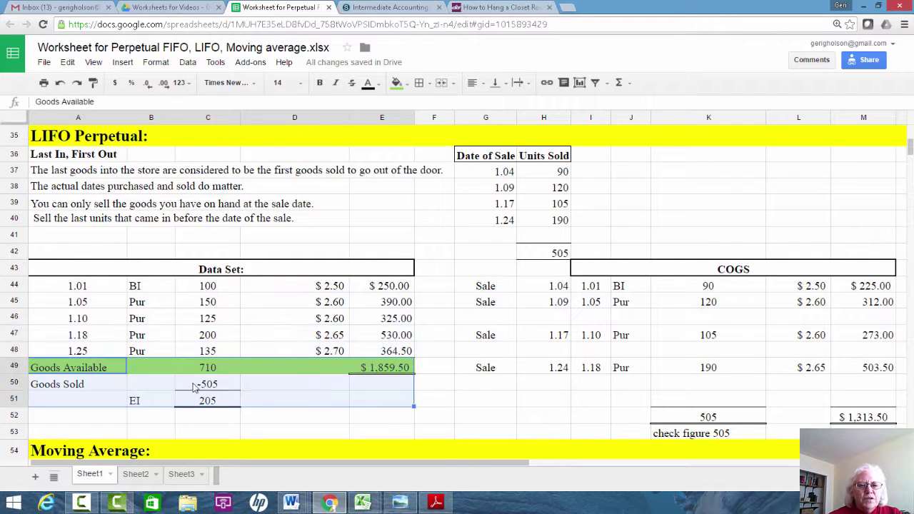
pyautogui.click(198, 385)
pyautogui.click(209, 402)
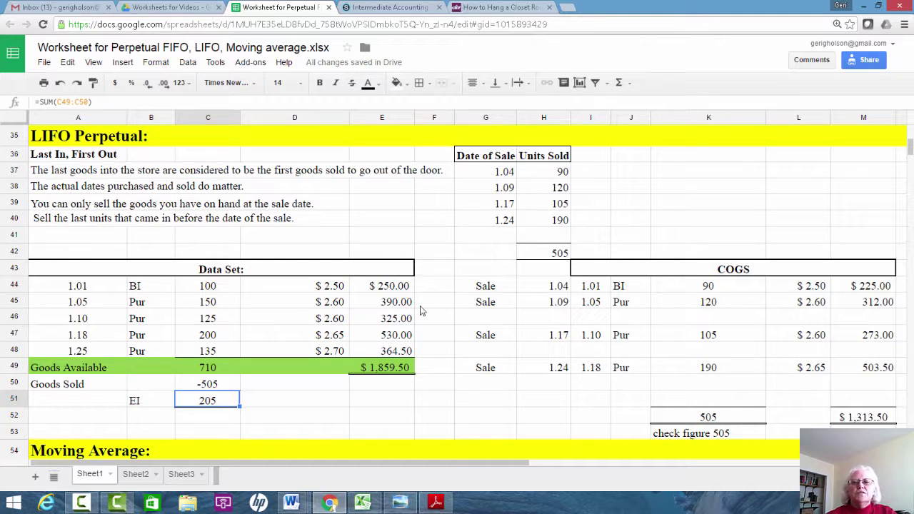
# Step: Trace the 1.04 sale from the 1.01 beginning inventory into LIFO COGS and check that layer's units in Ending Inventory
pyautogui.click(511, 172)
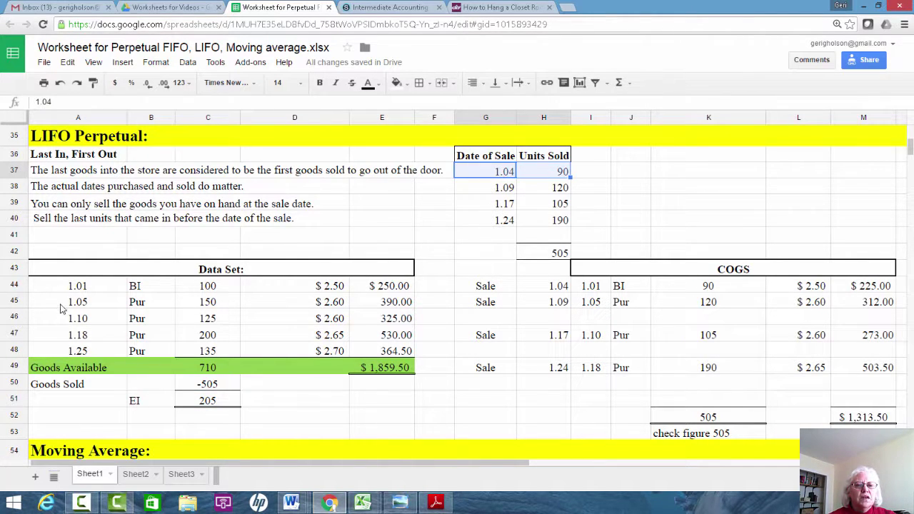
pyautogui.click(114, 286)
pyautogui.moveTo(166, 287); pyautogui.dragTo(221, 293)
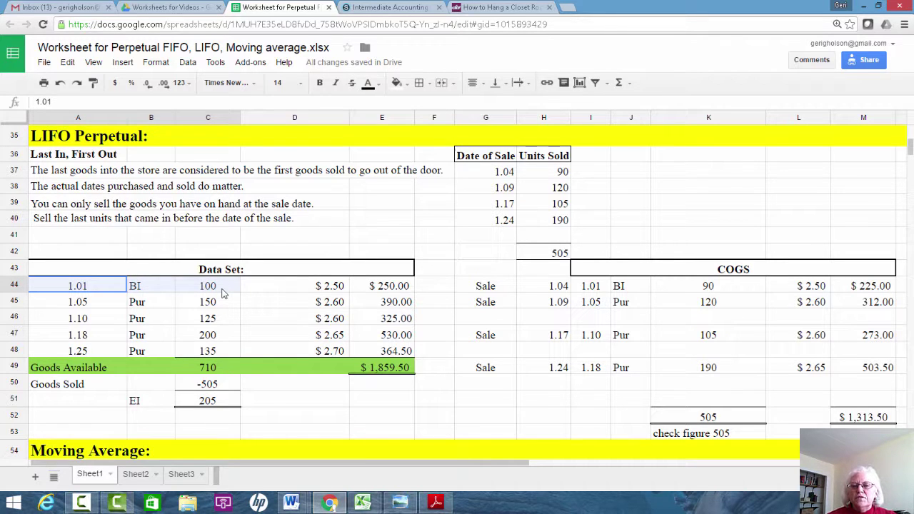
pyautogui.click(708, 289)
pyautogui.moveTo(444, 465); pyautogui.dragTo(655, 465)
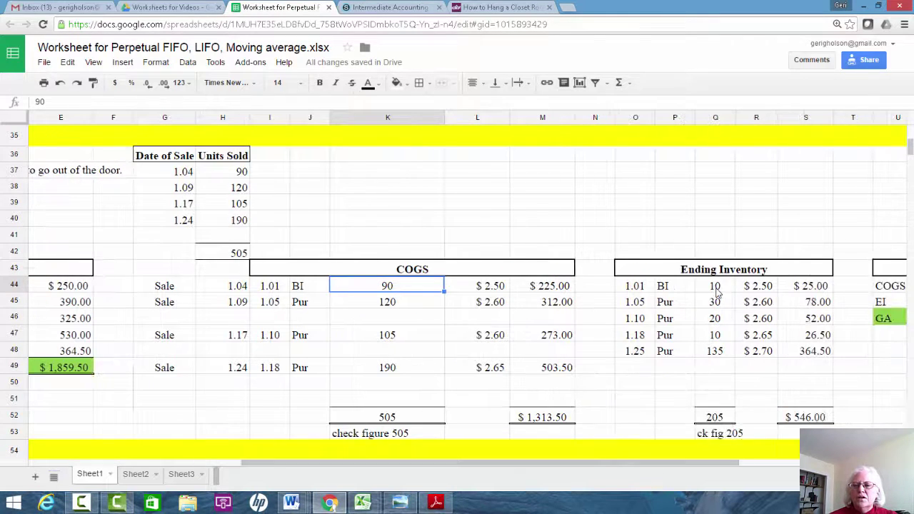
pyautogui.click(714, 288)
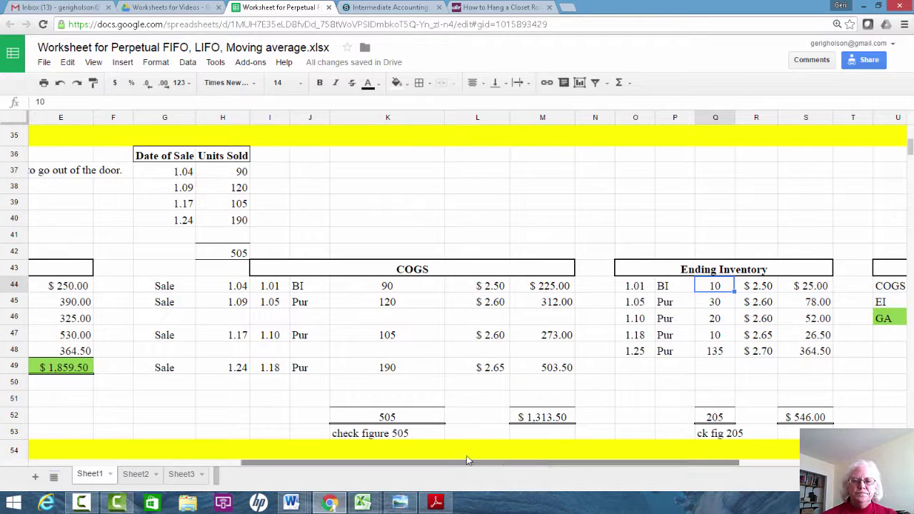
# Step: Trace the 1.09 sale from the 1.05 purchase into LIFO COGS and check that purchase's units in Ending Inventory
pyautogui.moveTo(247, 464); pyautogui.dragTo(216, 473)
pyautogui.click(168, 464)
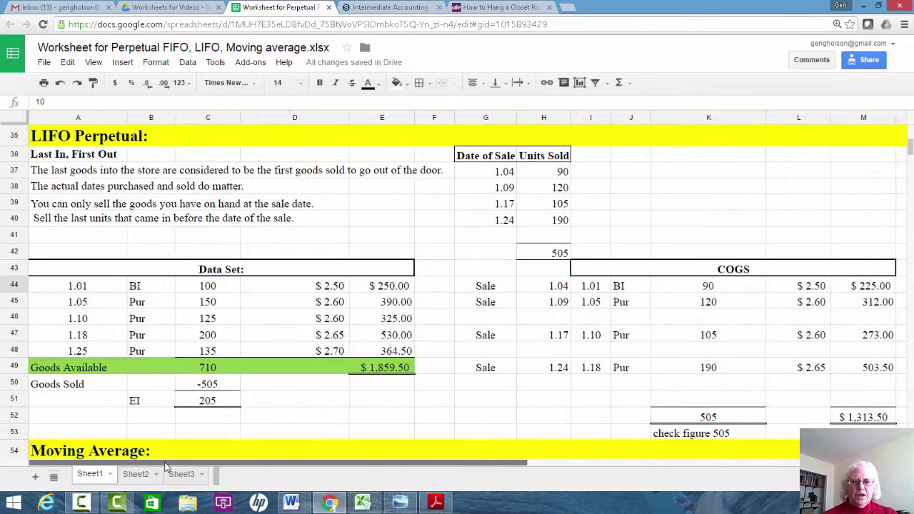
pyautogui.moveTo(505, 187); pyautogui.dragTo(562, 194)
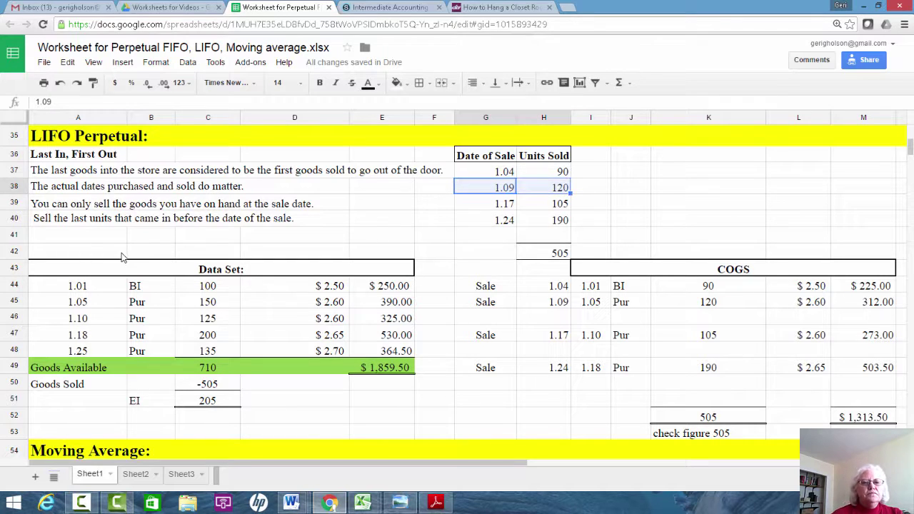
pyautogui.click(87, 307)
pyautogui.moveTo(142, 293); pyautogui.dragTo(230, 302)
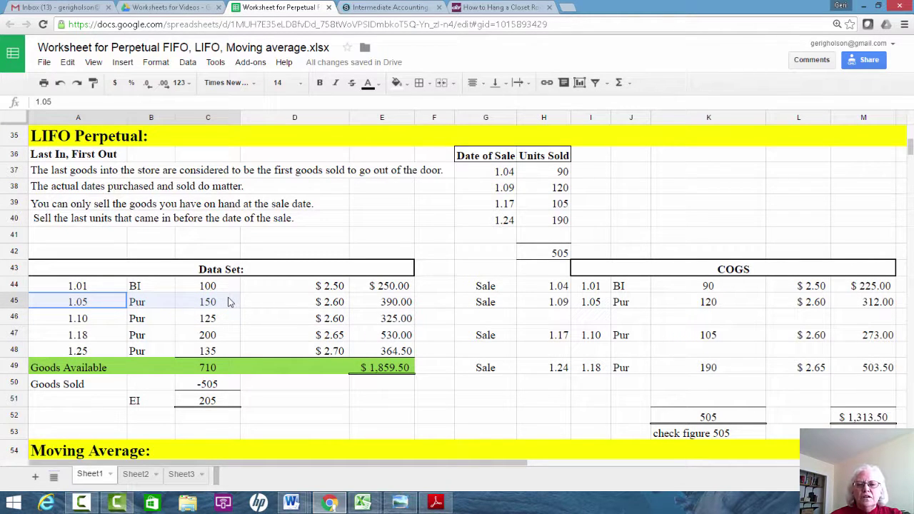
pyautogui.moveTo(230, 302); pyautogui.dragTo(712, 304)
pyautogui.moveTo(523, 467); pyautogui.dragTo(729, 470)
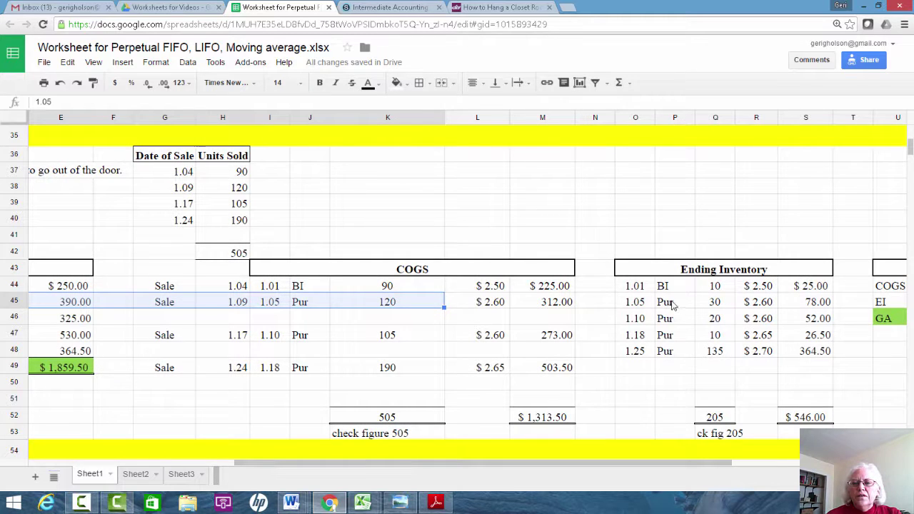
pyautogui.click(718, 303)
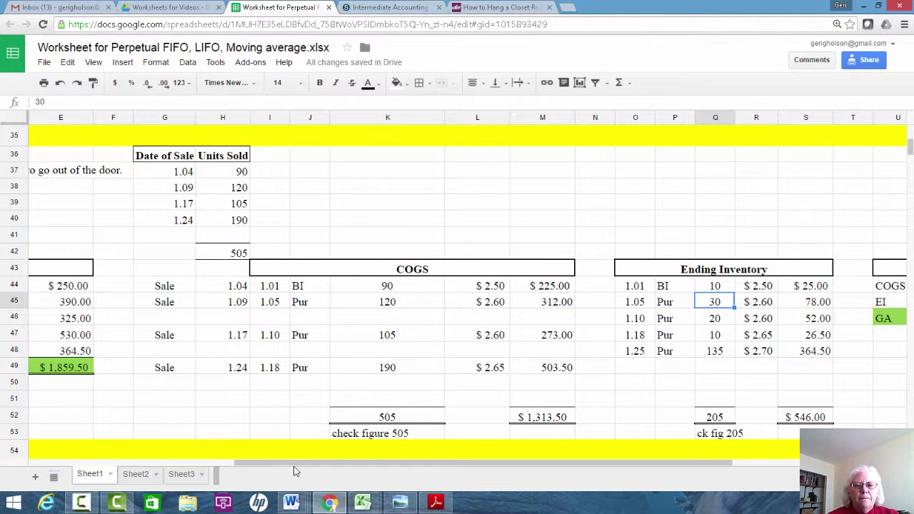
# Step: Trace the 1.17 sale to the 1.10 purchase in the LIFO data set and its row in COGS
pyautogui.moveTo(242, 463); pyautogui.dragTo(31, 463)
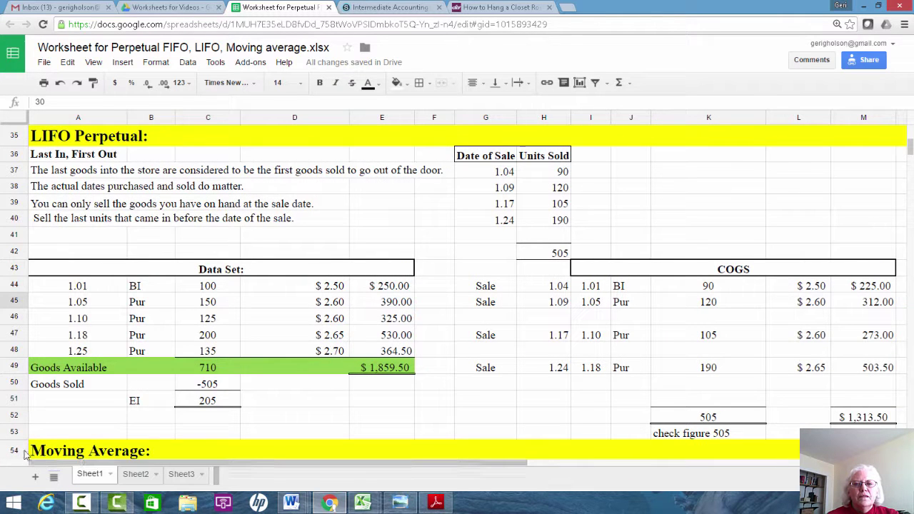
pyautogui.moveTo(504, 205); pyautogui.dragTo(545, 207)
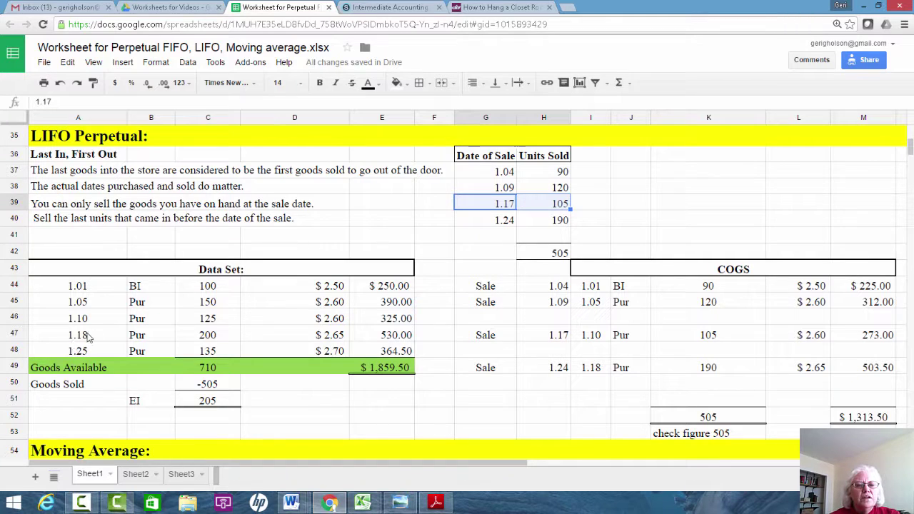
pyautogui.moveTo(92, 322); pyautogui.dragTo(240, 321)
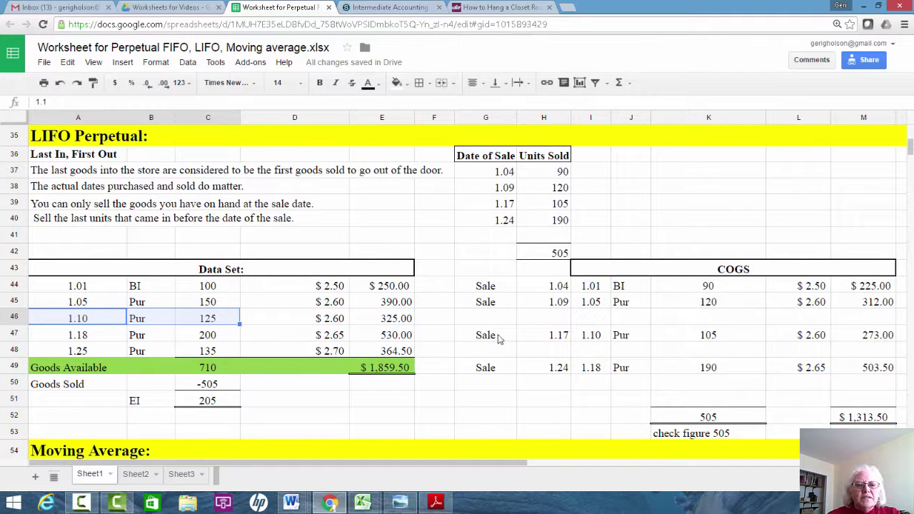
pyautogui.moveTo(500, 339); pyautogui.dragTo(711, 339)
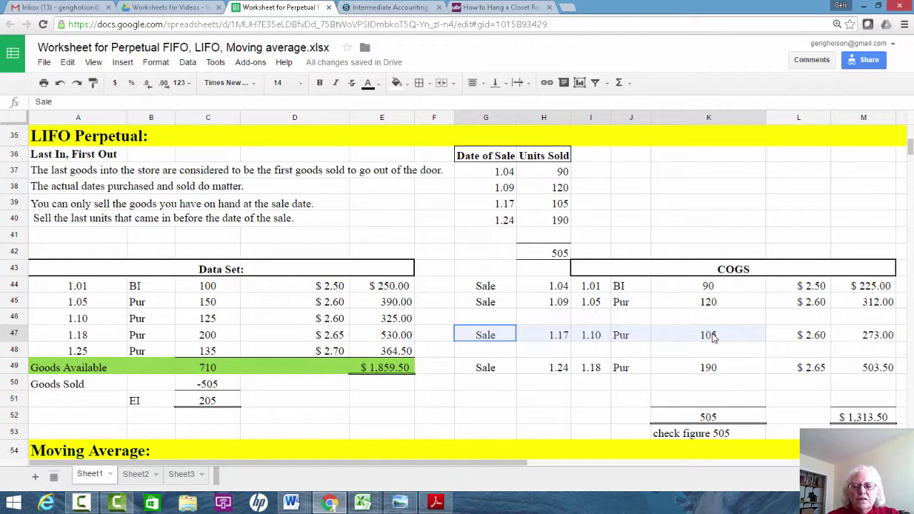
# Step: Check the 1.17 sale's COGS units and the 1.10 purchase's remaining units in the LIFO Ending Inventory
pyautogui.moveTo(711, 341); pyautogui.dragTo(711, 340)
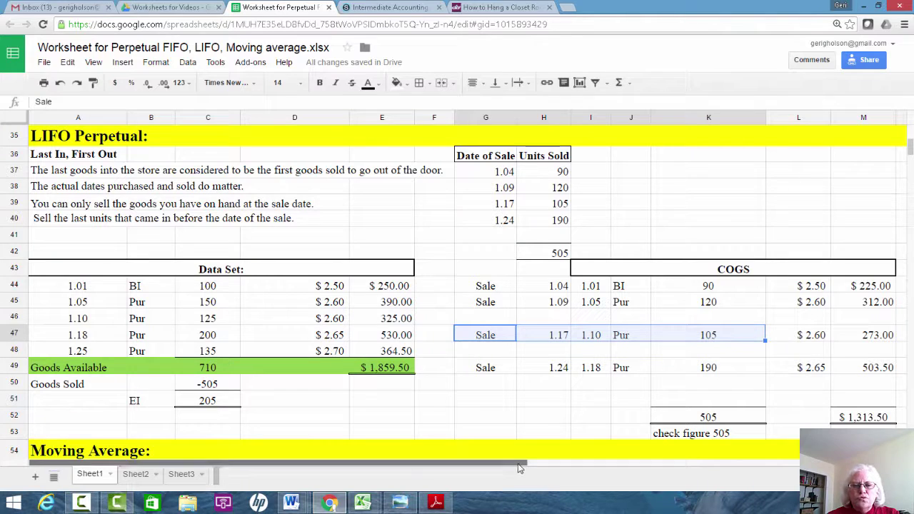
pyautogui.moveTo(535, 469); pyautogui.dragTo(694, 466)
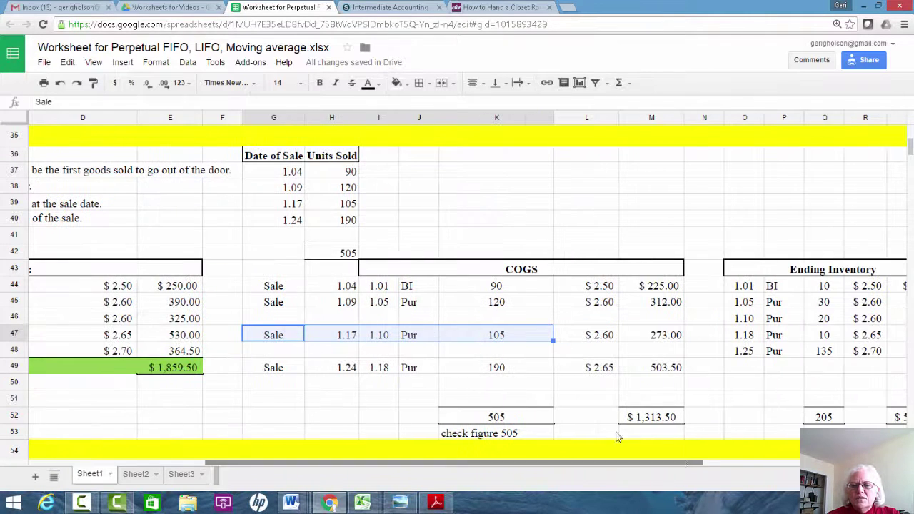
pyautogui.click(777, 320)
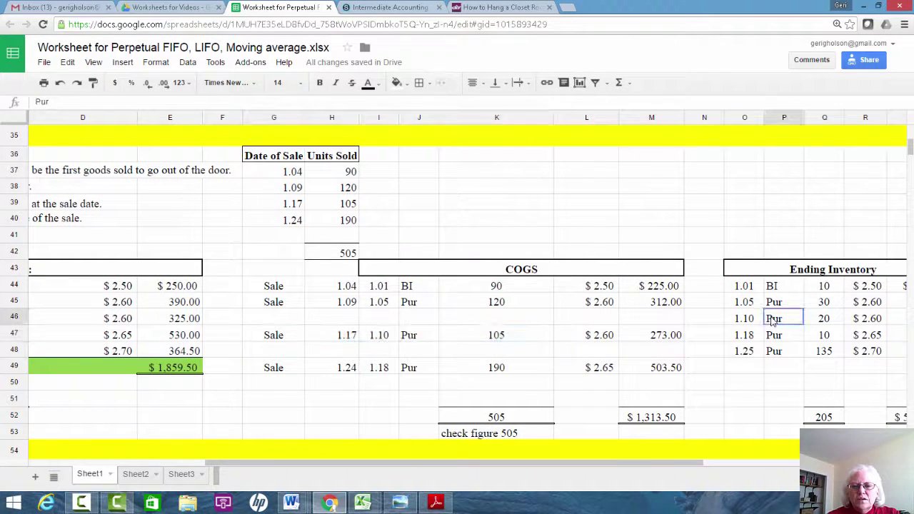
pyautogui.moveTo(814, 320); pyautogui.dragTo(826, 320)
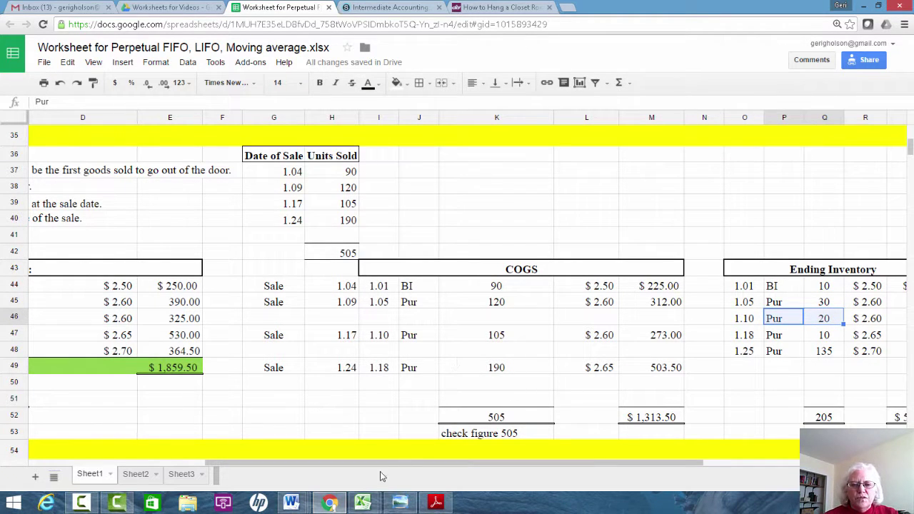
# Step: Trace the 1.24 sale from the 1.18 purchase into LIFO COGS and check the 1.18 and 1.25 layers in Ending Inventory
pyautogui.moveTo(376, 464); pyautogui.dragTo(169, 459)
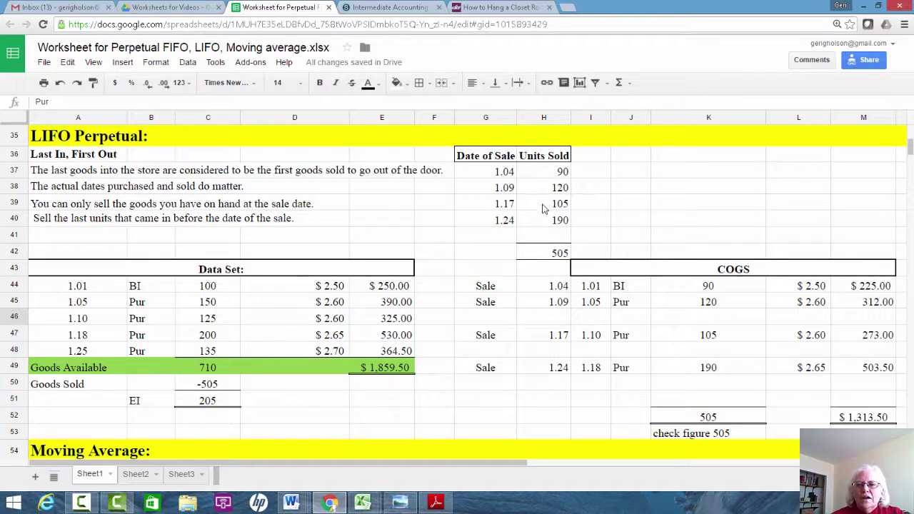
pyautogui.click(507, 225)
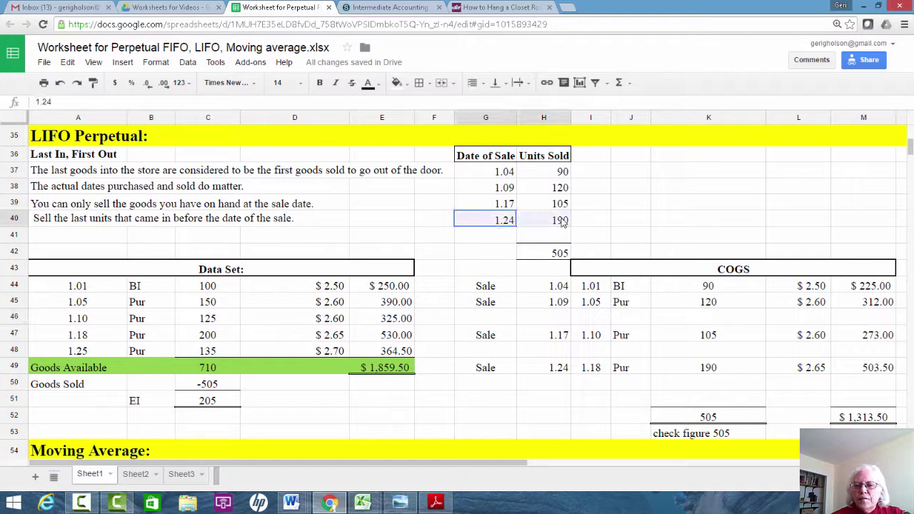
pyautogui.keyDown('shift'); pyautogui.click(562, 222); pyautogui.keyUp('shift')
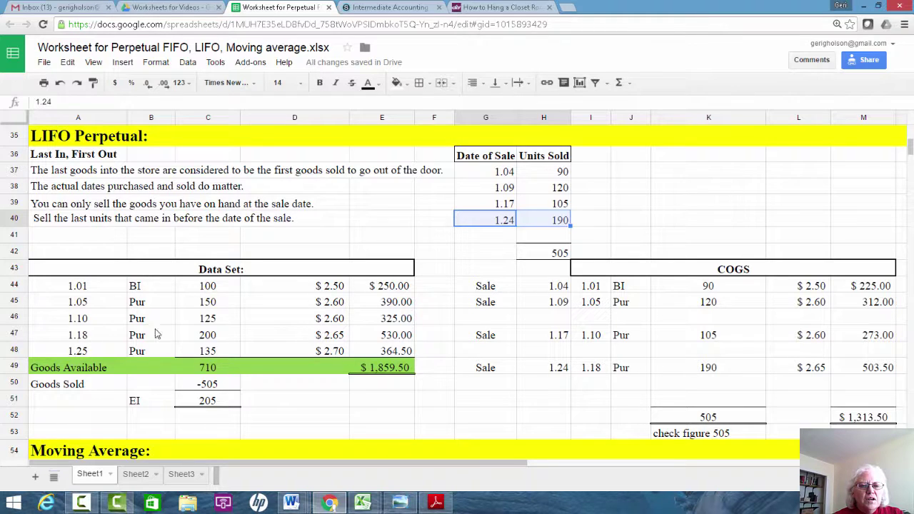
pyautogui.click(111, 334)
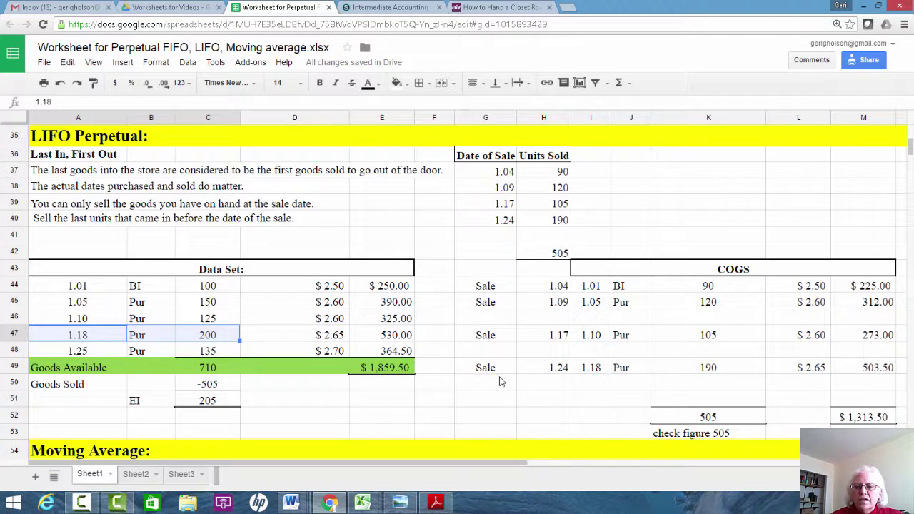
pyautogui.moveTo(500, 370); pyautogui.dragTo(807, 372)
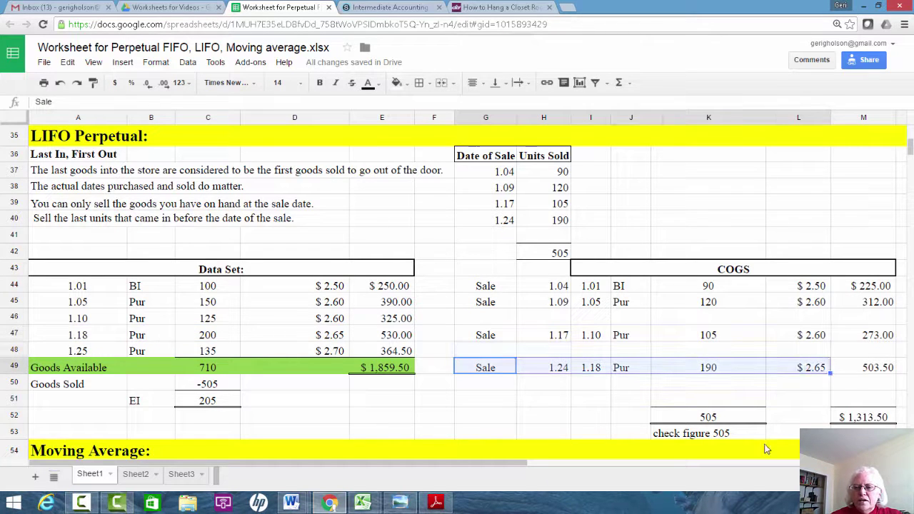
pyautogui.moveTo(528, 464); pyautogui.dragTo(747, 466)
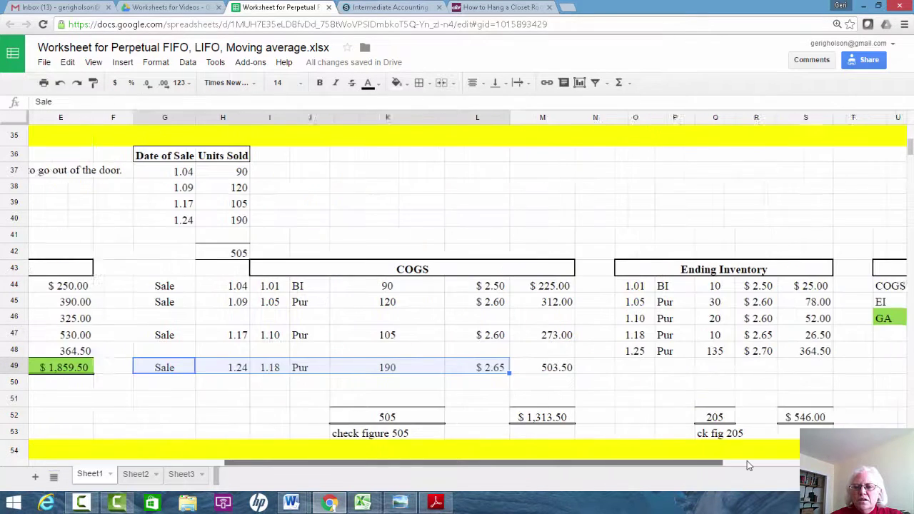
pyautogui.click(660, 339)
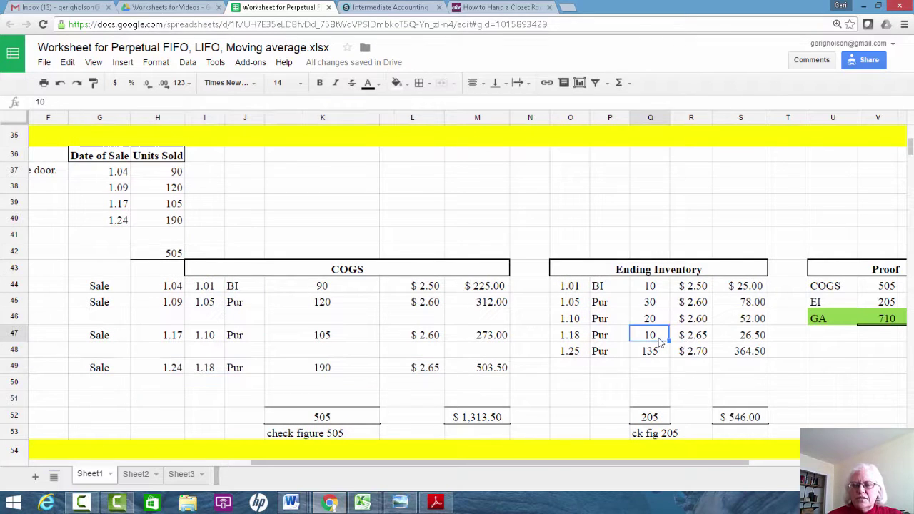
pyautogui.click(649, 353)
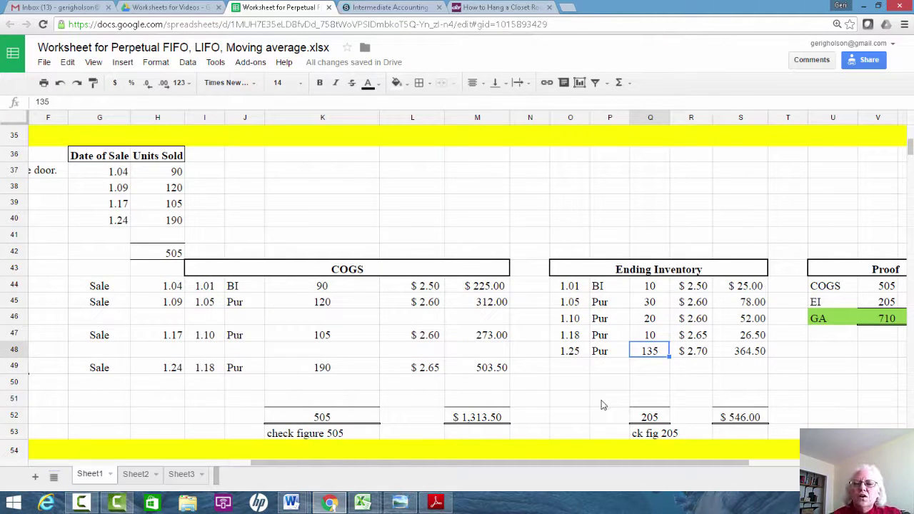
# Step: Compare the LIFO Ending Inventory and COGS unit columns with their totals and check figures
pyautogui.scroll(-2, 706, 411)
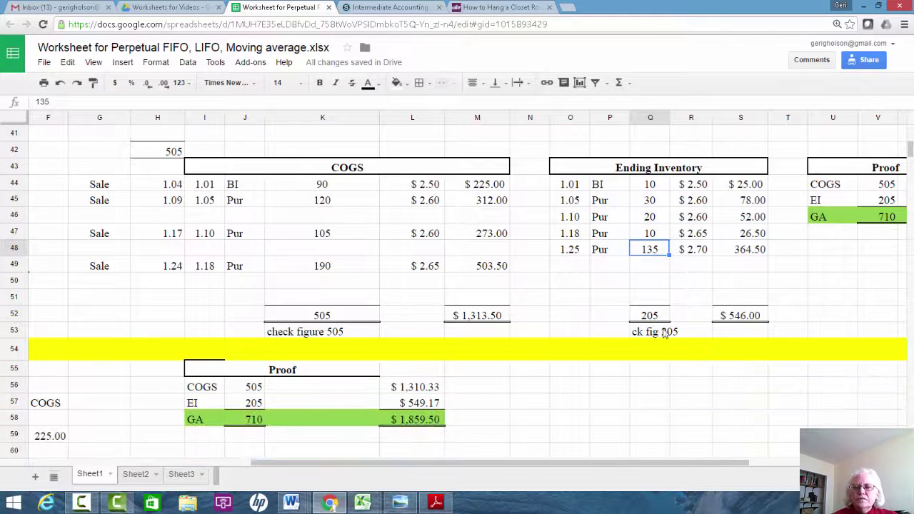
pyautogui.moveTo(649, 191); pyautogui.dragTo(647, 267)
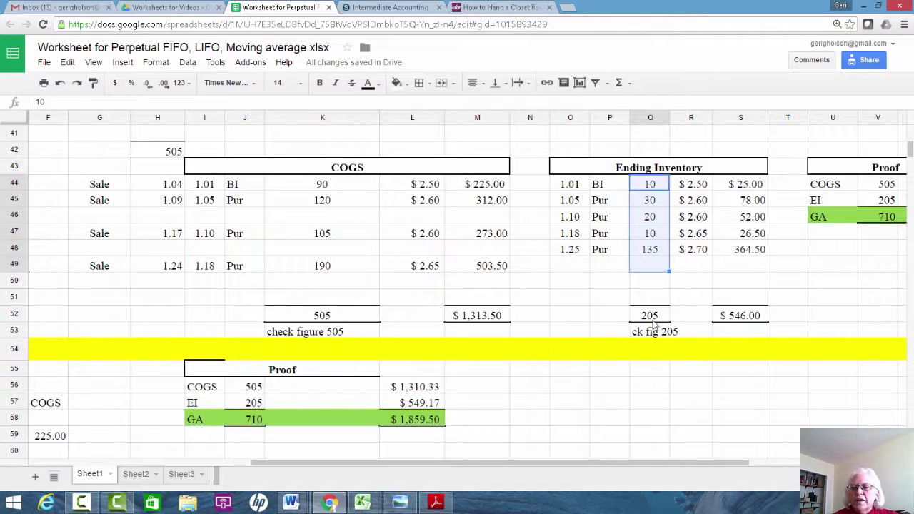
pyautogui.click(651, 317)
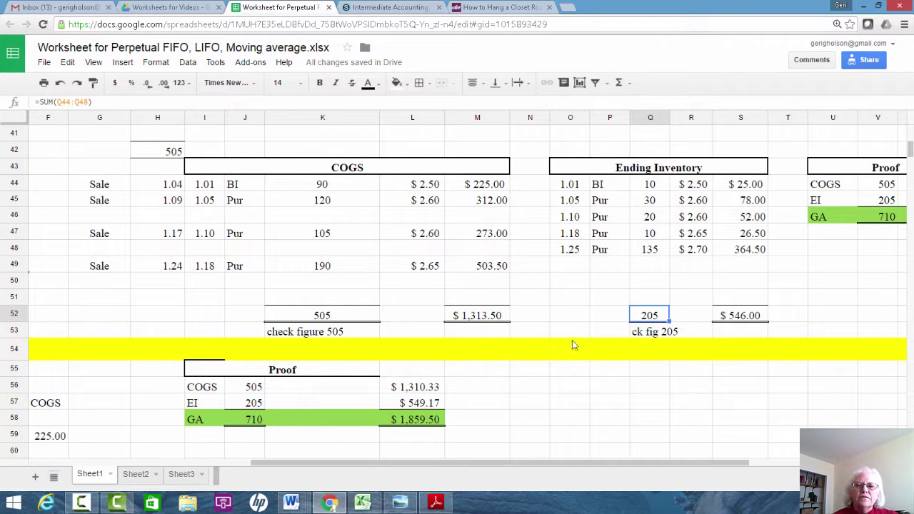
pyautogui.click(347, 184)
pyautogui.moveTo(347, 194); pyautogui.dragTo(341, 295)
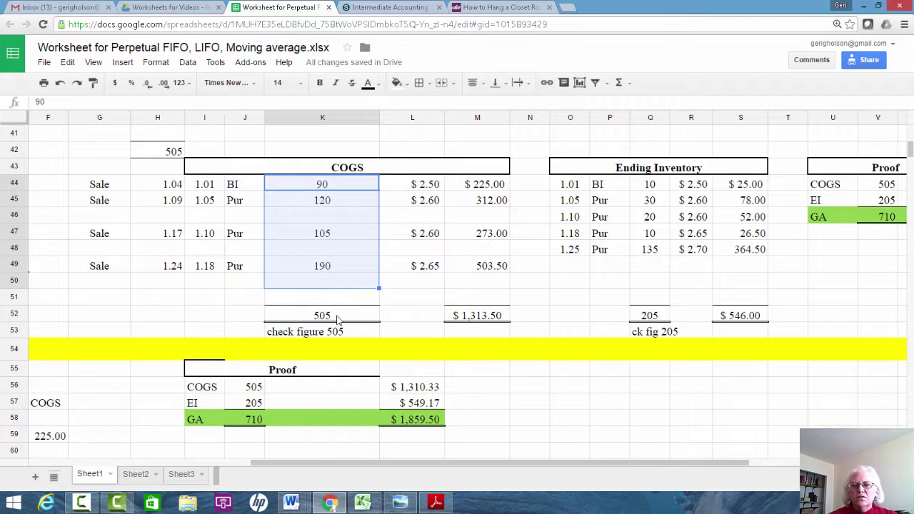
pyautogui.click(338, 317)
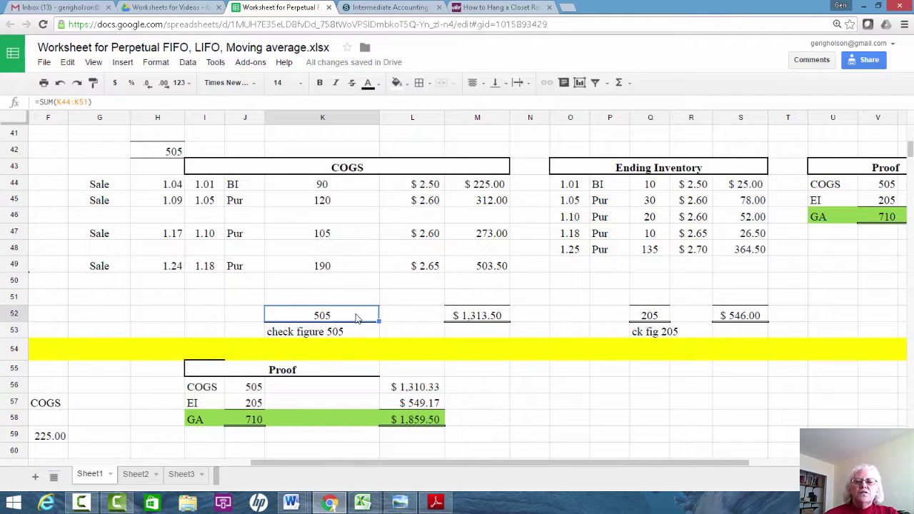
# Step: Match the LIFO COGS and Ending Inventory totals to the Proof table, down to the goods available cost
pyautogui.keyDown('shift'); pyautogui.click(457, 314); pyautogui.keyUp('shift')
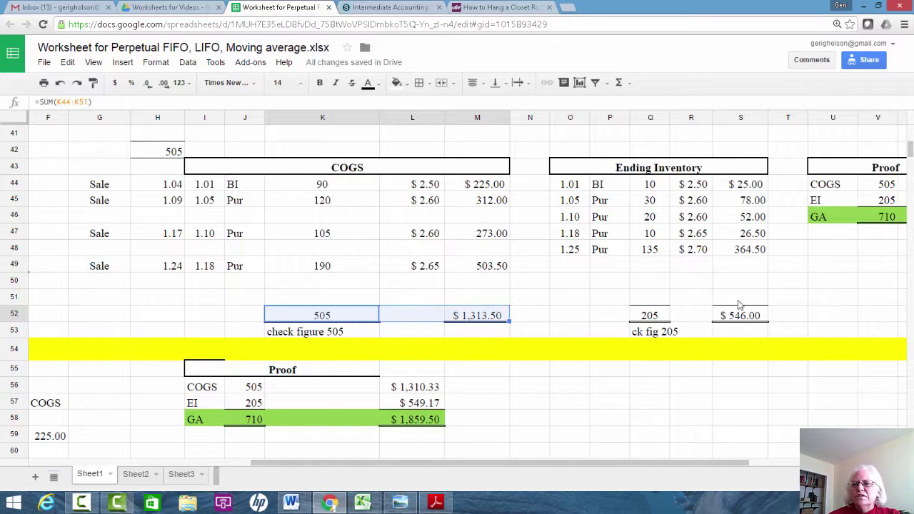
pyautogui.moveTo(684, 461); pyautogui.dragTo(757, 454)
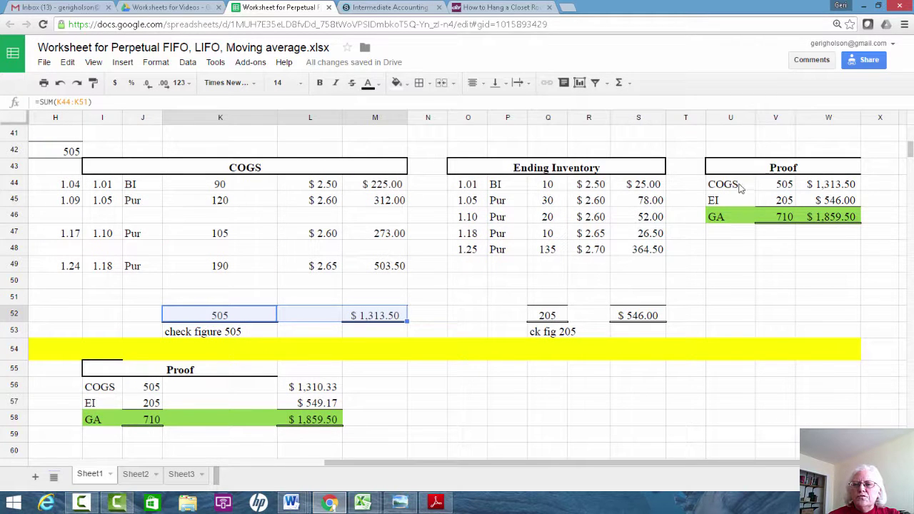
pyautogui.moveTo(743, 187); pyautogui.dragTo(828, 177)
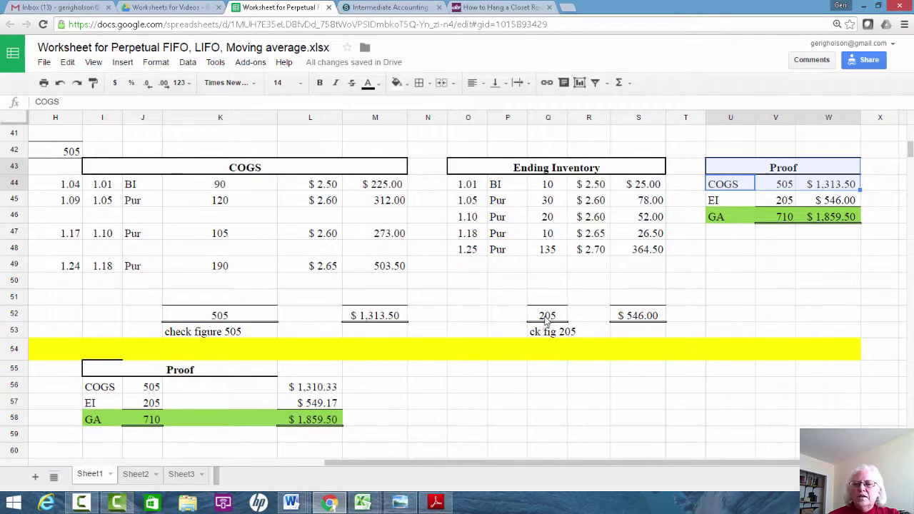
pyautogui.moveTo(547, 320); pyautogui.dragTo(661, 323)
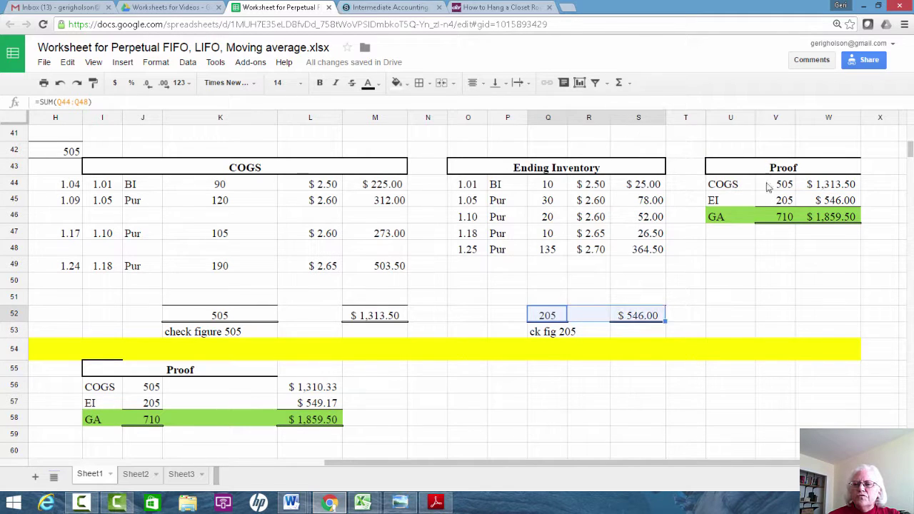
pyautogui.click(776, 204)
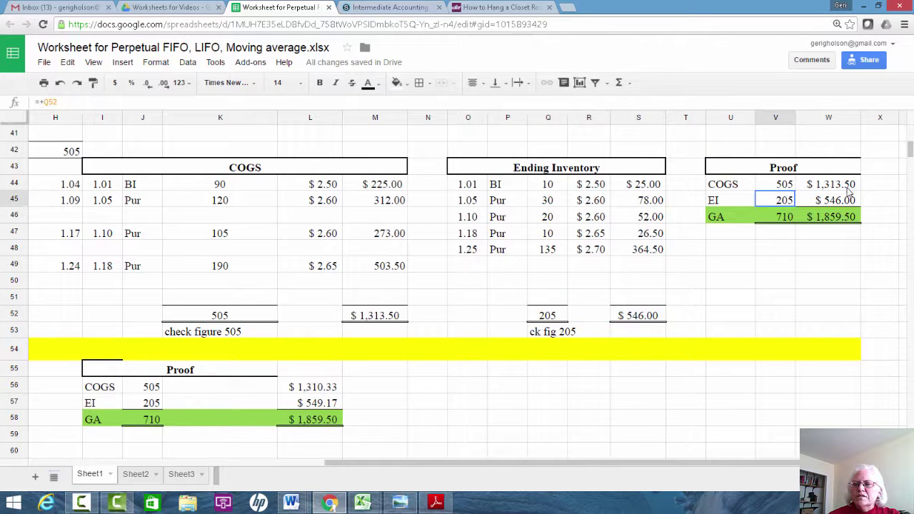
pyautogui.click(832, 222)
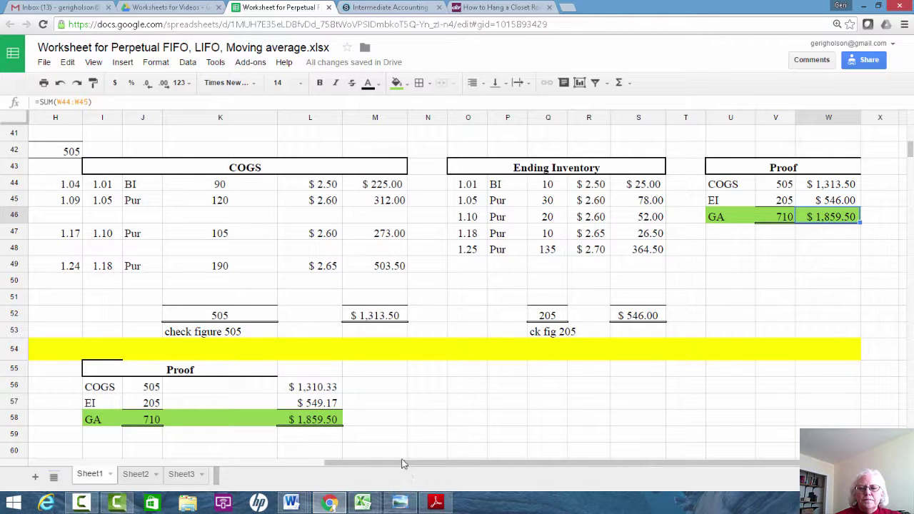
# Step: Go to the Moving Average section and read its rule on computing a new average cost
pyautogui.moveTo(399, 466); pyautogui.dragTo(104, 466)
pyautogui.scroll(-5, 219, 391)
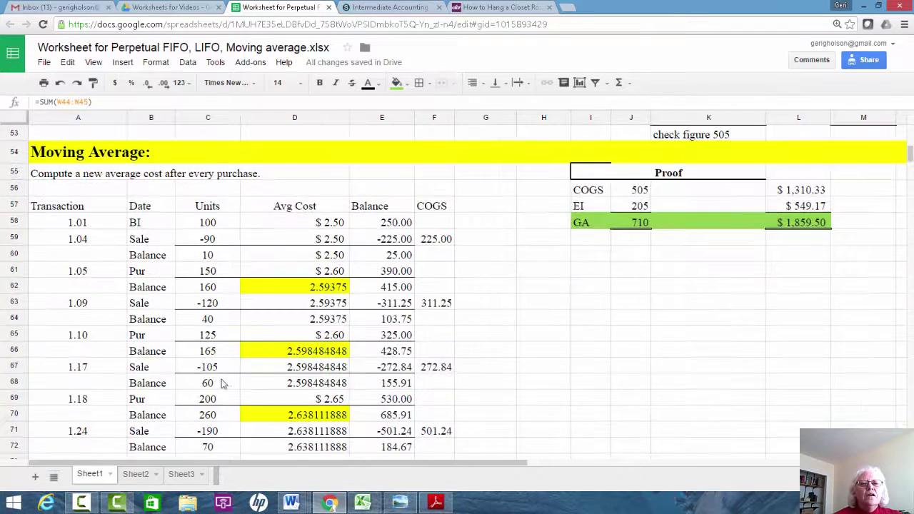
pyautogui.scroll(1, 98, 298)
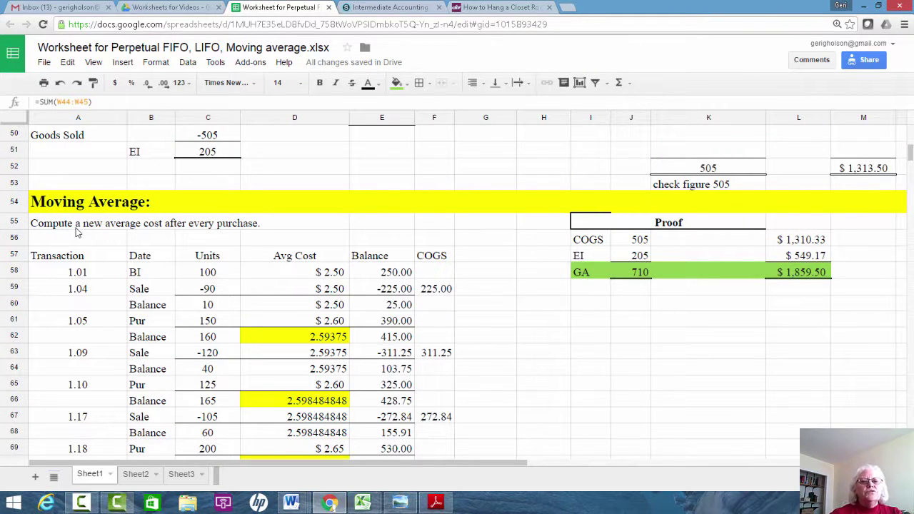
pyautogui.click(69, 226)
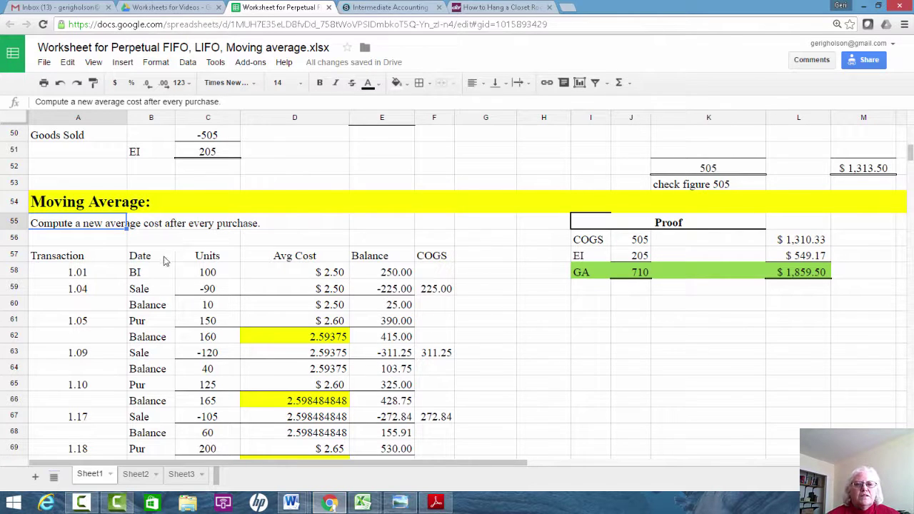
# Step: Inspect the highlighted average cost formulas in the balance rows after the 1.05, 1.10, 1.18 and 1.25 purchases
pyautogui.click(288, 337)
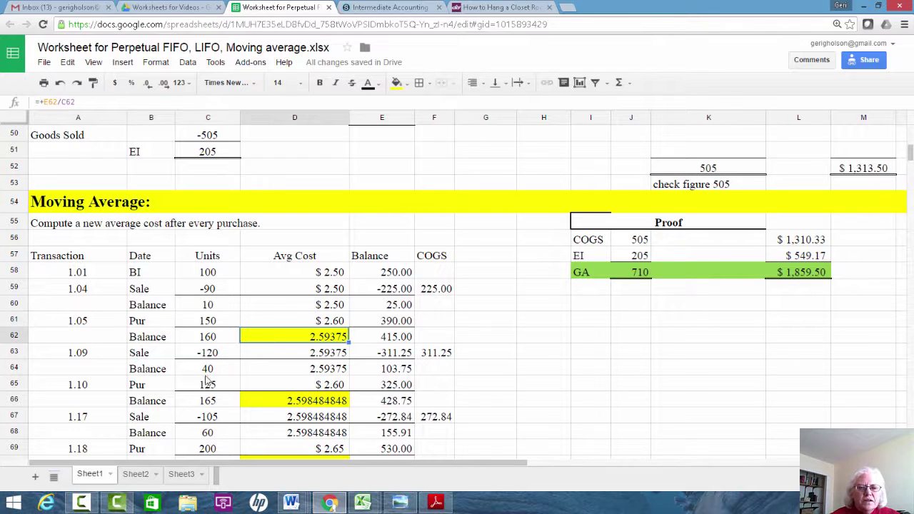
pyautogui.click(165, 385)
pyautogui.click(279, 401)
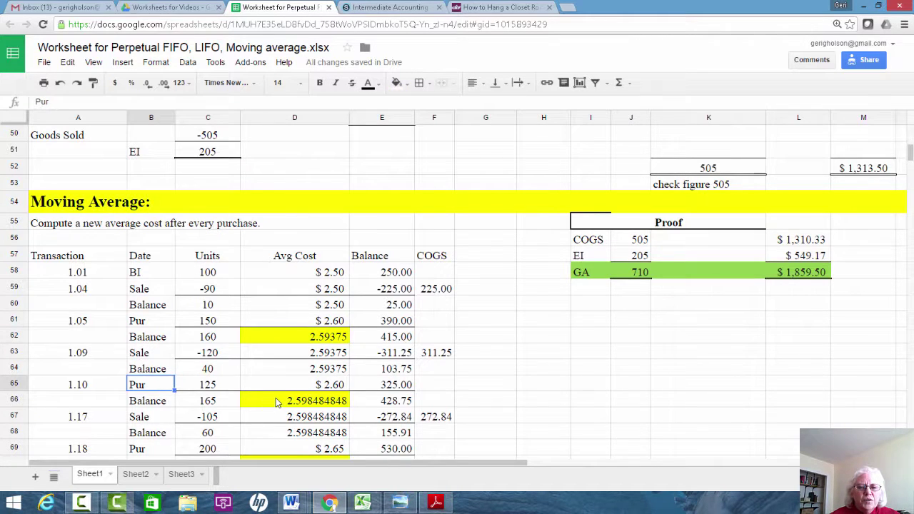
pyautogui.scroll(-2, 280, 401)
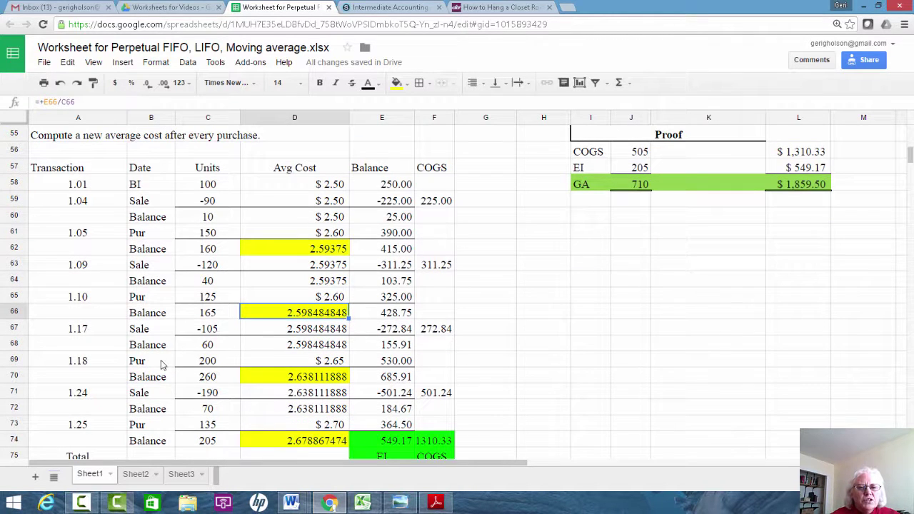
pyautogui.click(282, 379)
pyautogui.scroll(-2, 282, 378)
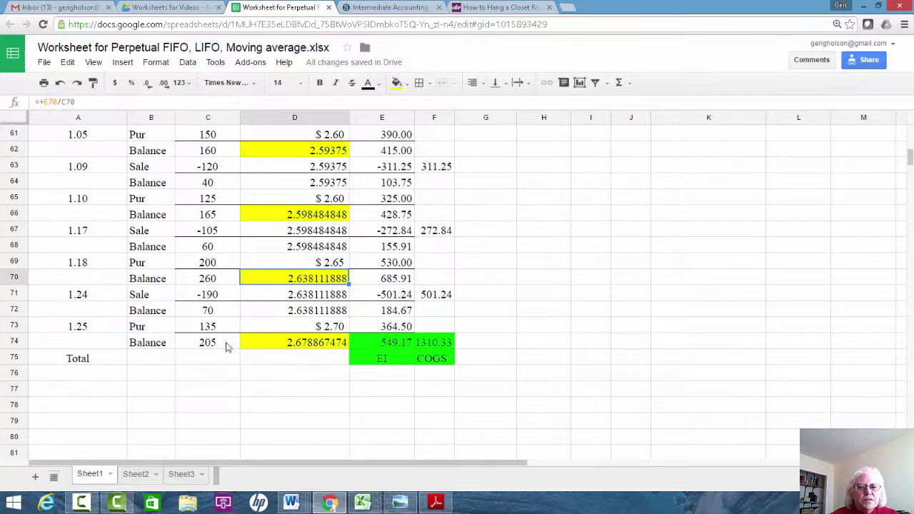
pyautogui.click(272, 342)
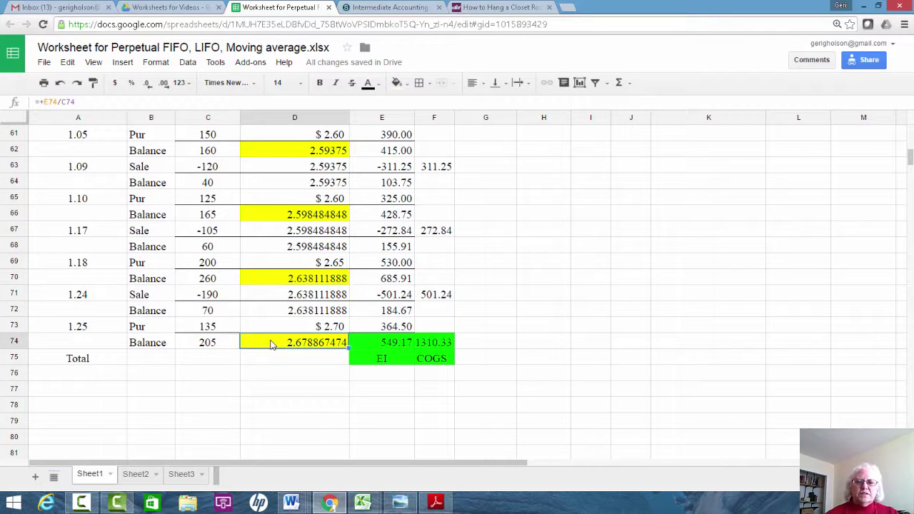
# Step: Review the Moving Average transaction dates and the 1.01 beginning inventory row's units, average cost and balance
pyautogui.scroll(2, 275, 343)
pyautogui.scroll(1, 277, 344)
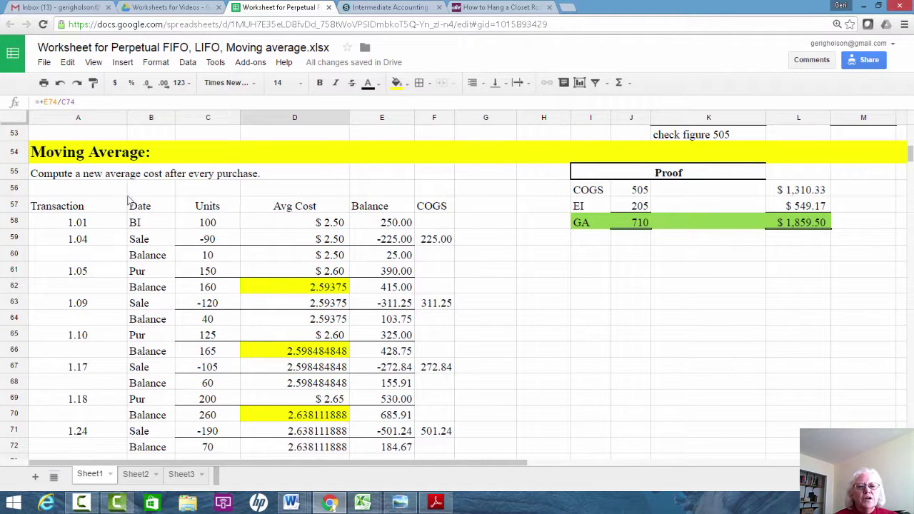
pyautogui.moveTo(96, 223); pyautogui.dragTo(95, 432)
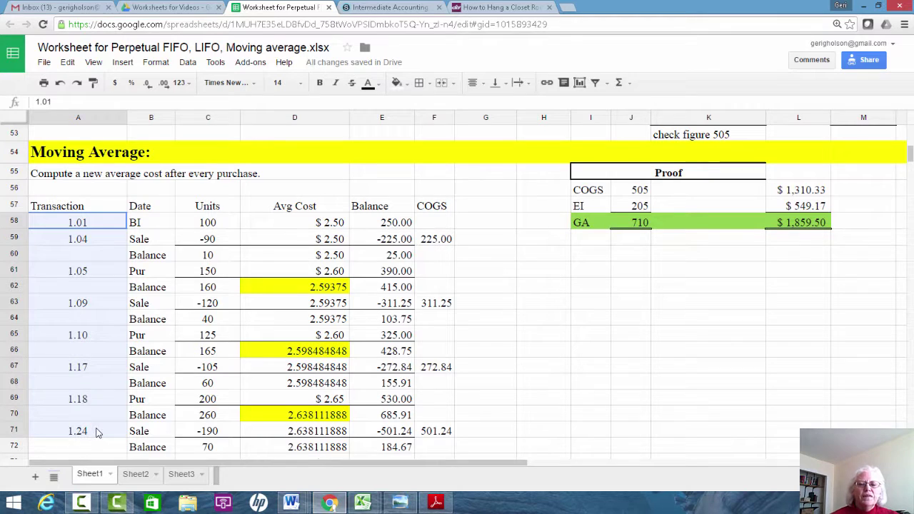
pyautogui.click(152, 225)
pyautogui.moveTo(152, 225); pyautogui.dragTo(290, 226)
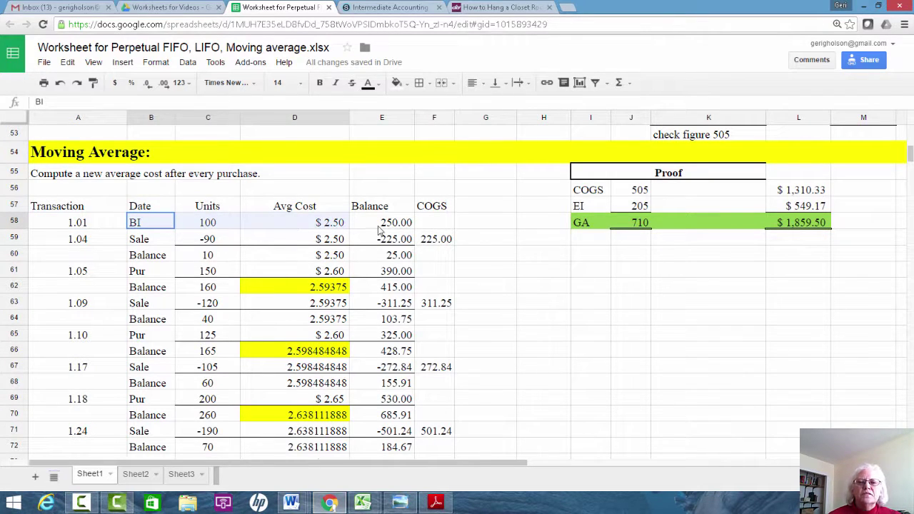
pyautogui.moveTo(379, 229); pyautogui.dragTo(379, 229)
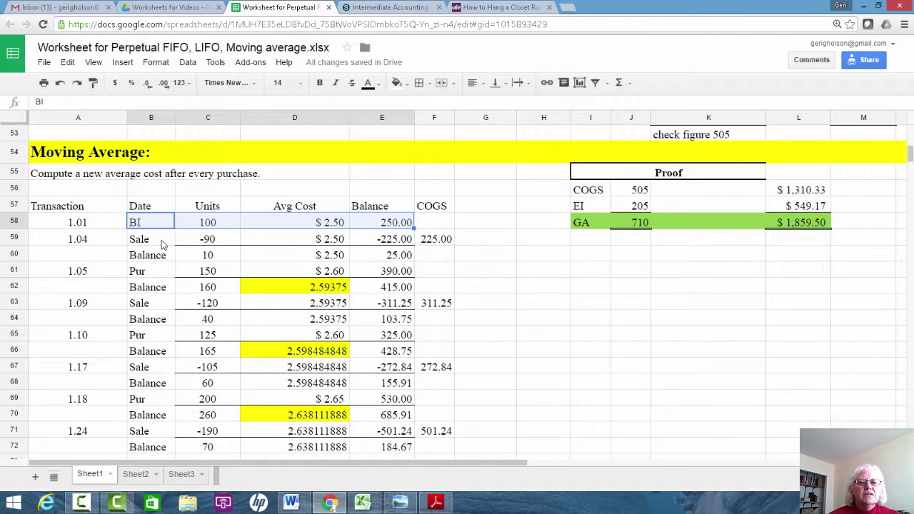
# Step: Trace the 1.04 sale's units, average cost, balance and COGS, and check the balance row remaining below it
pyautogui.click(162, 245)
pyautogui.click(208, 241)
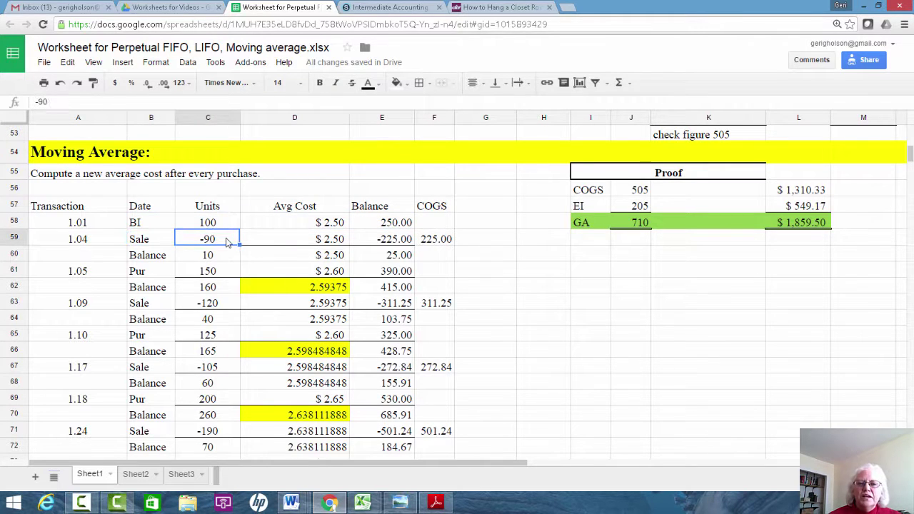
pyautogui.click(334, 242)
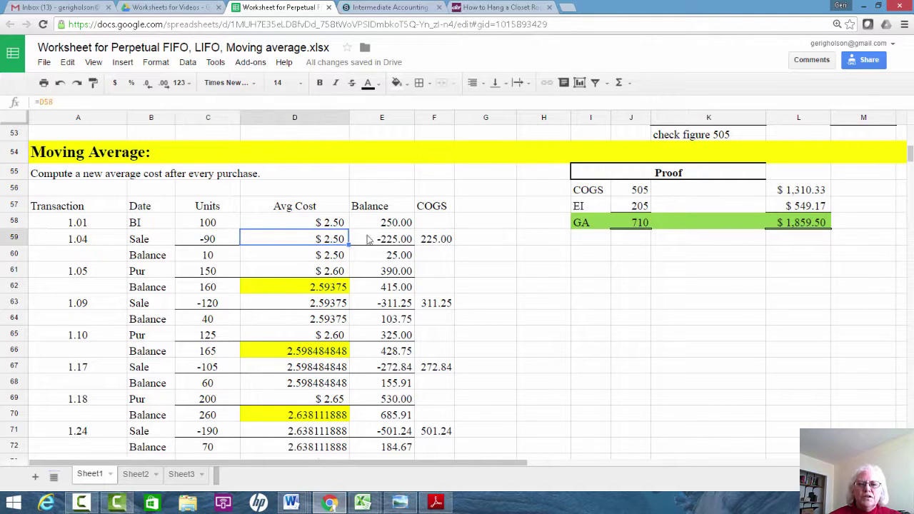
pyautogui.click(392, 241)
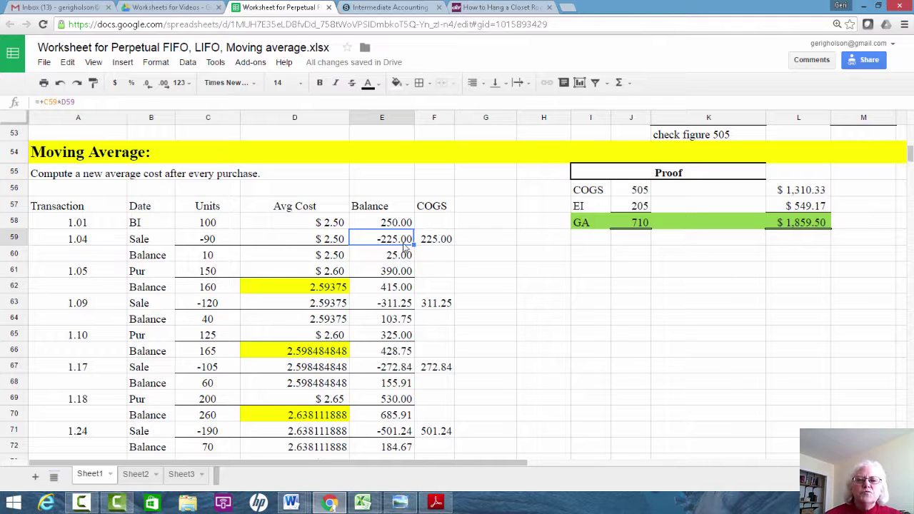
pyautogui.click(427, 242)
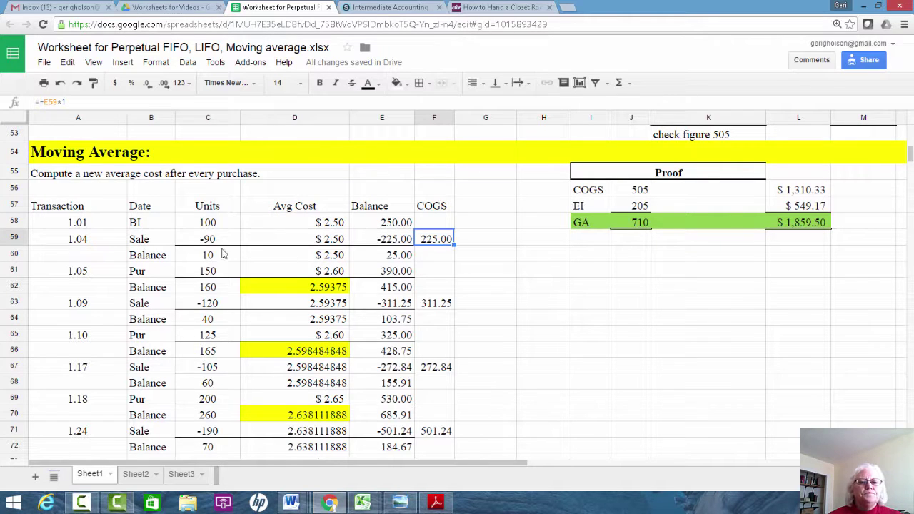
pyautogui.click(171, 255)
pyautogui.click(190, 256)
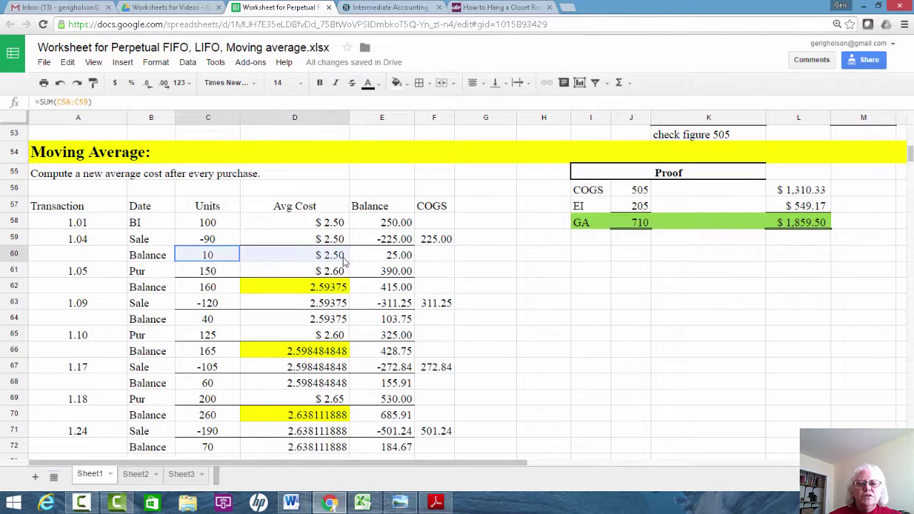
pyautogui.click(399, 260)
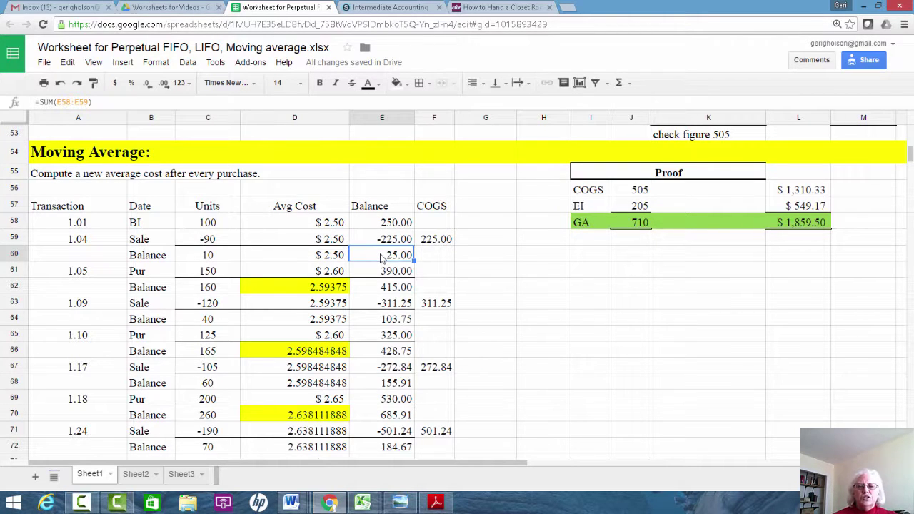
# Step: Review the 1.05 purchase's units and unit cost, comparing that cost with the average cost carried in the preceding balance row
pyautogui.click(150, 273)
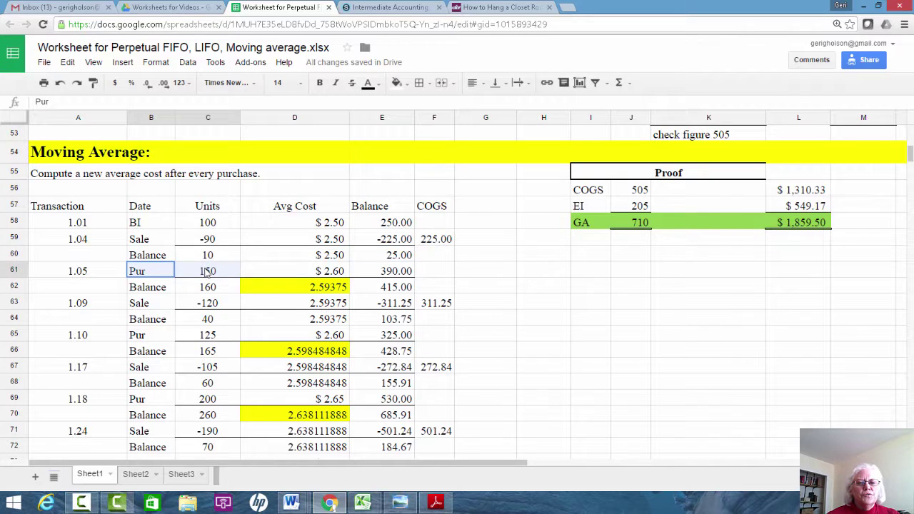
pyautogui.moveTo(206, 273); pyautogui.dragTo(319, 279)
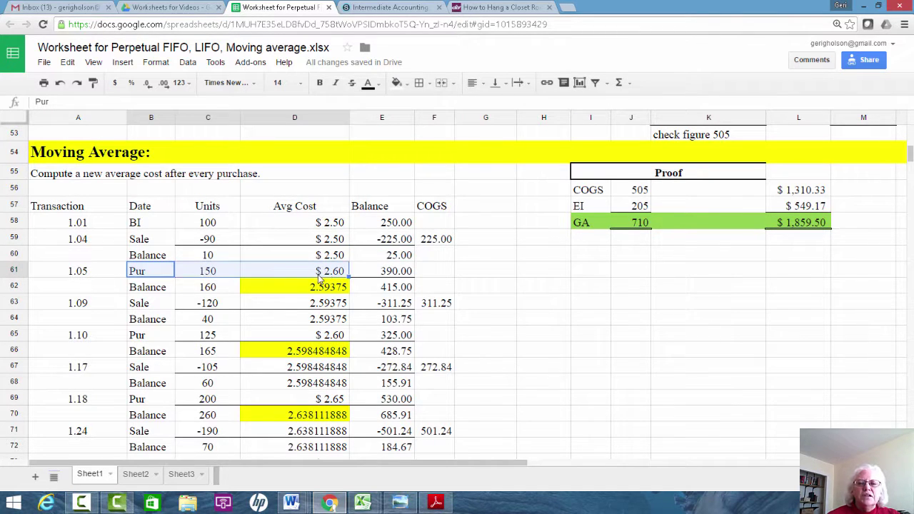
pyautogui.click(336, 277)
pyautogui.click(335, 259)
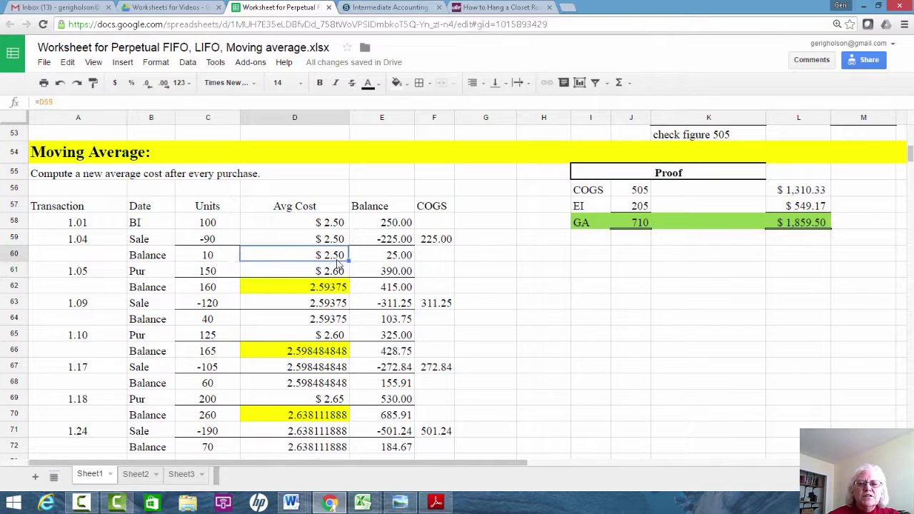
pyautogui.click(339, 270)
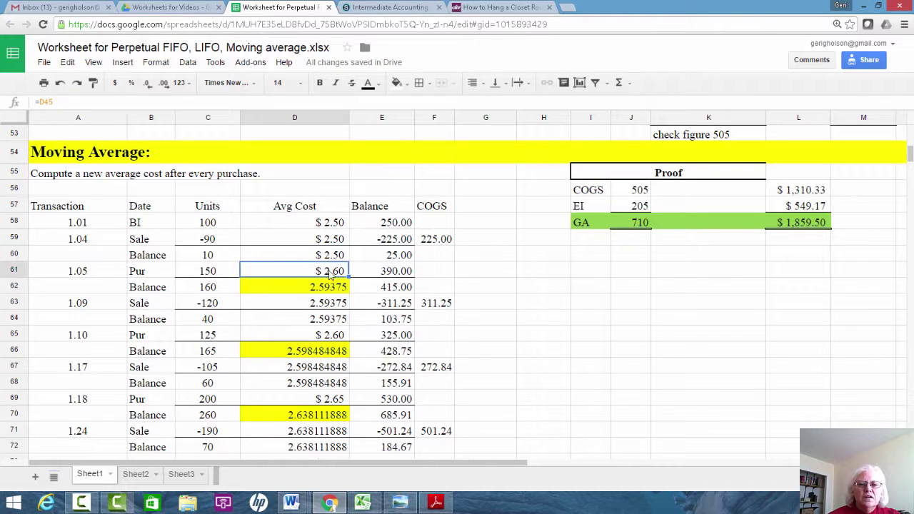
pyautogui.click(235, 273)
pyautogui.click(310, 276)
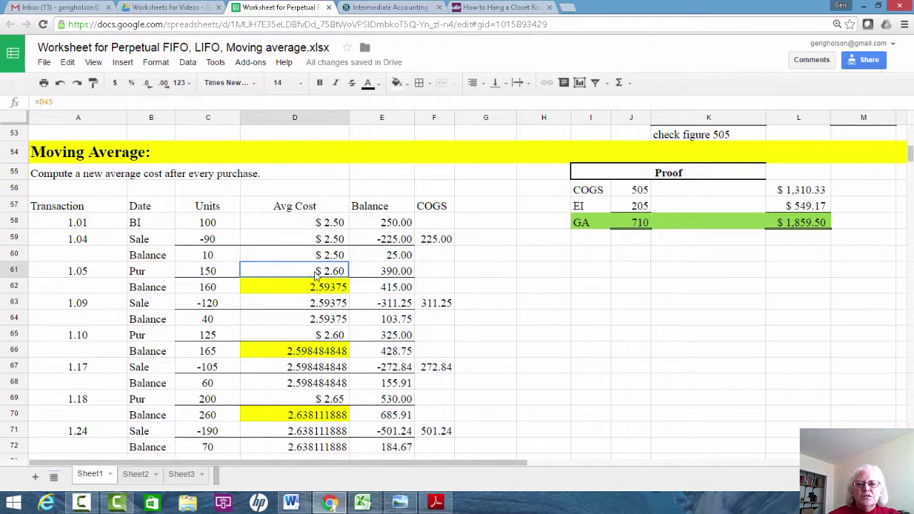
# Step: Trace how the prior balance and the 1.05 purchase amount combine, and how dividing by total units gives the new average cost
pyautogui.click(391, 275)
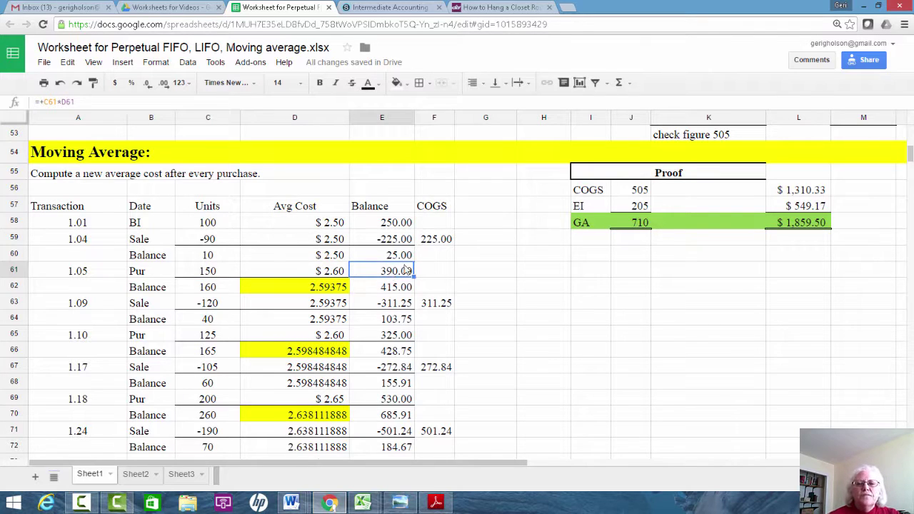
pyautogui.click(398, 257)
pyautogui.click(404, 270)
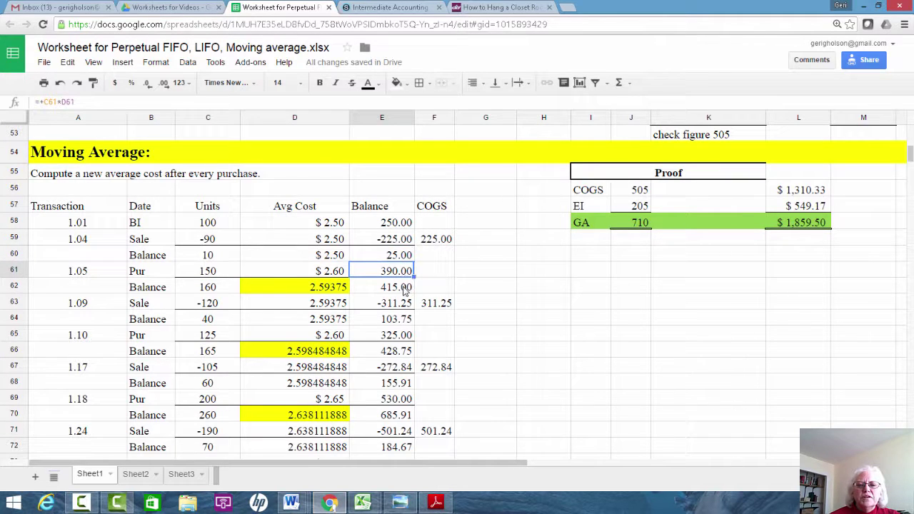
pyautogui.click(404, 288)
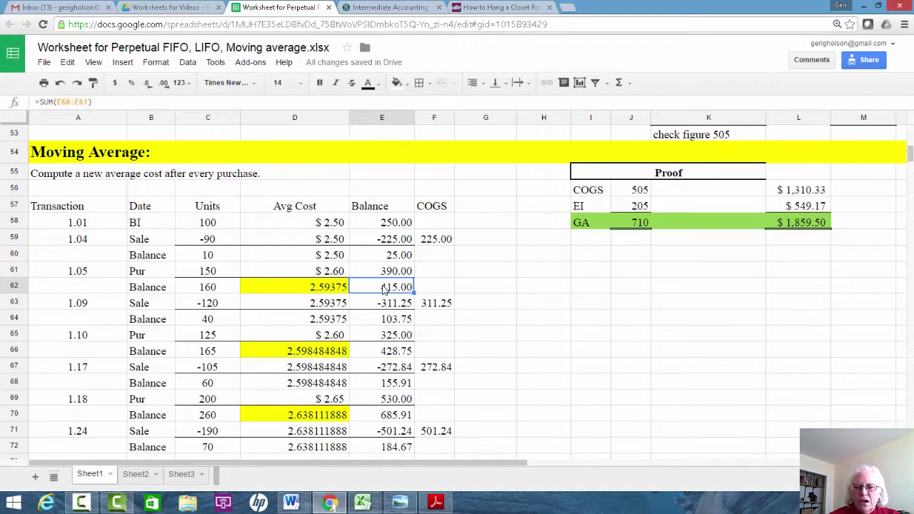
pyautogui.click(232, 290)
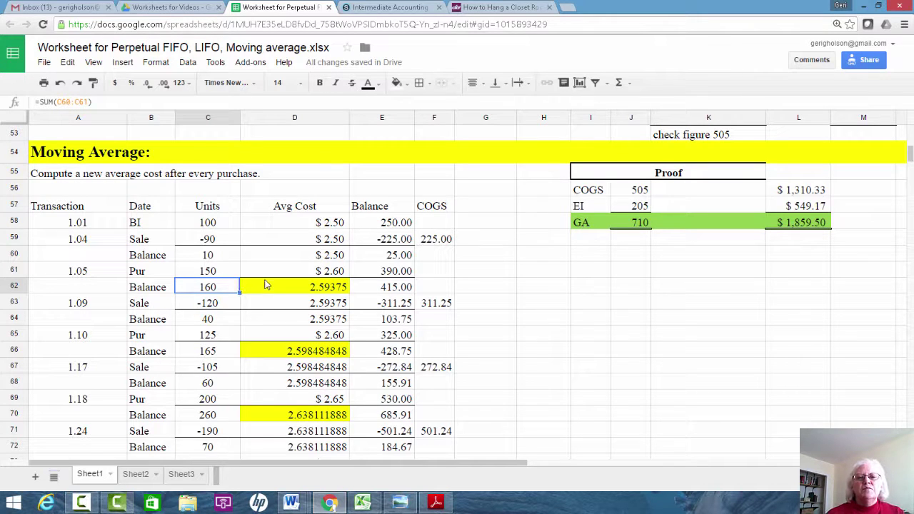
pyautogui.click(264, 284)
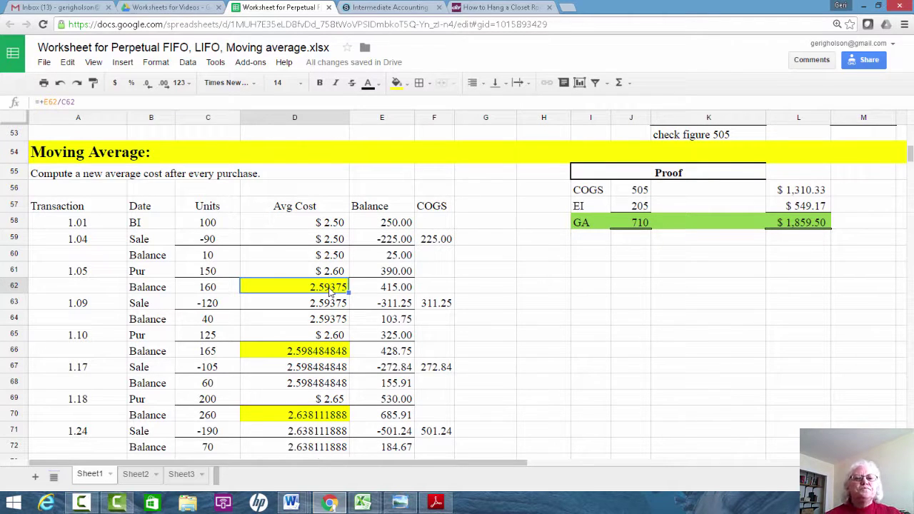
# Step: Trace the 1.09 sale's units, average cost and balance into COGS, and check the balance row remaining below it
pyautogui.click(108, 306)
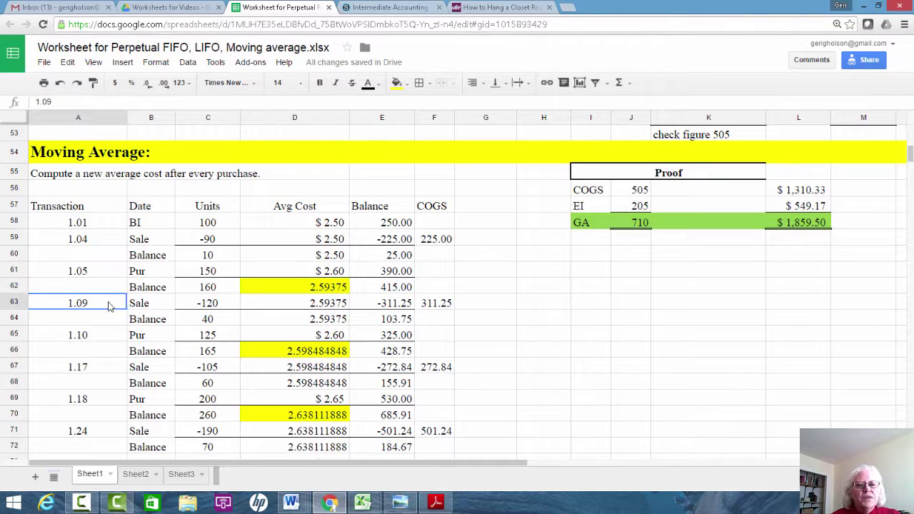
pyautogui.click(213, 305)
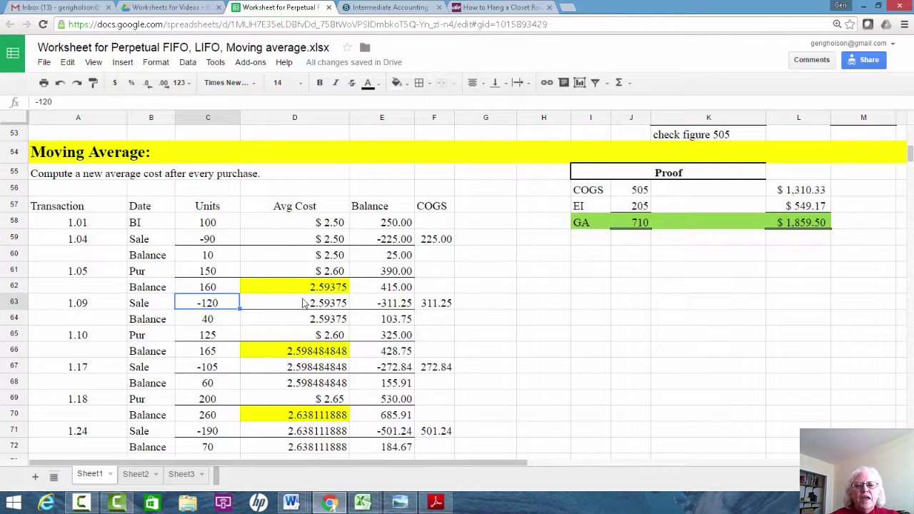
pyautogui.click(330, 306)
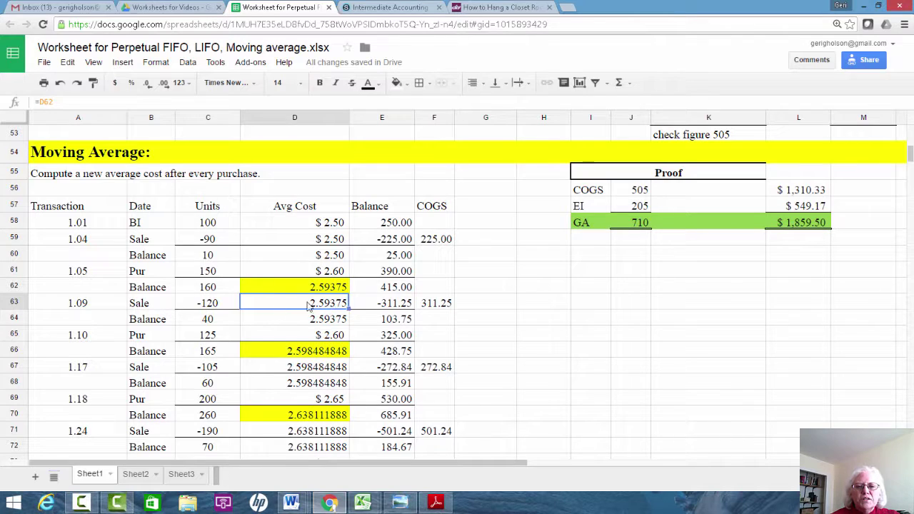
pyautogui.click(408, 307)
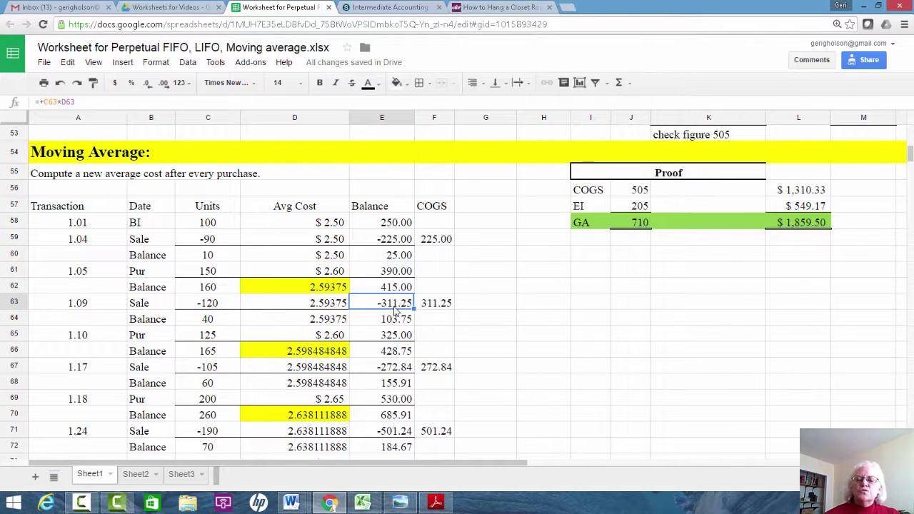
pyautogui.click(431, 308)
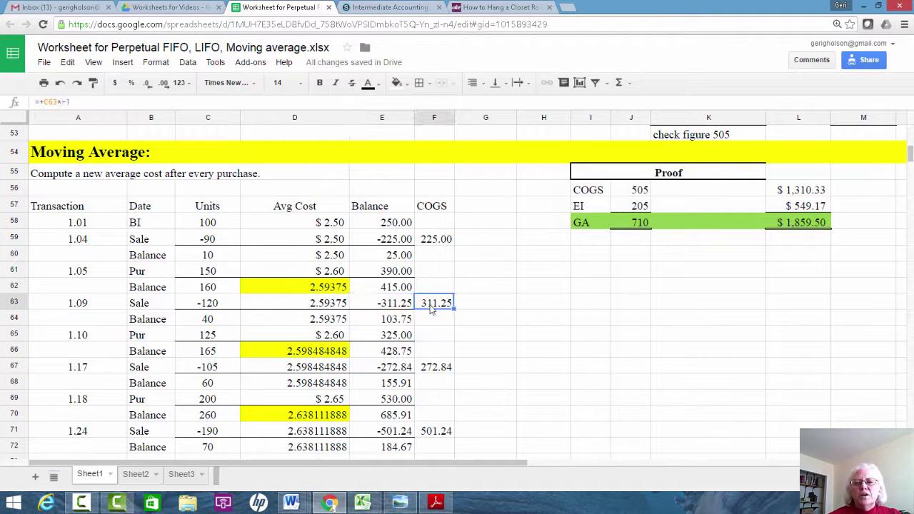
pyautogui.click(393, 306)
pyautogui.click(435, 306)
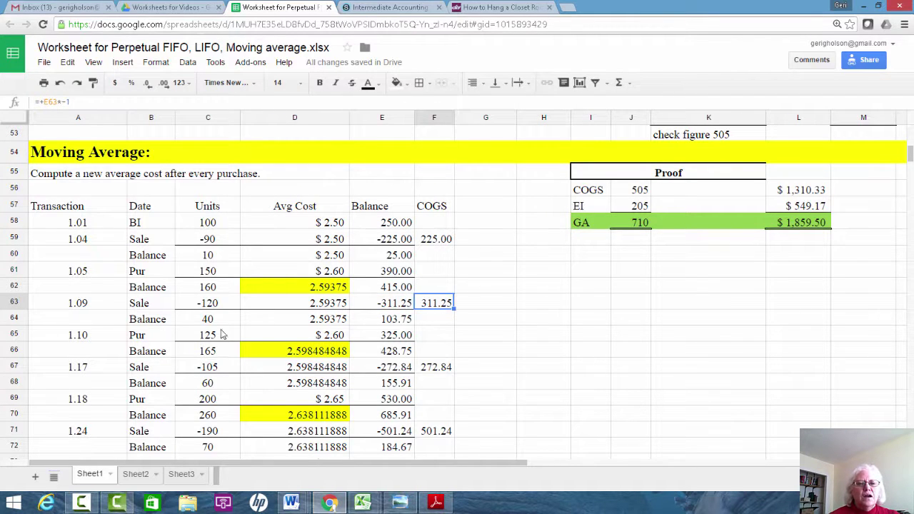
pyautogui.moveTo(204, 325); pyautogui.dragTo(397, 323)
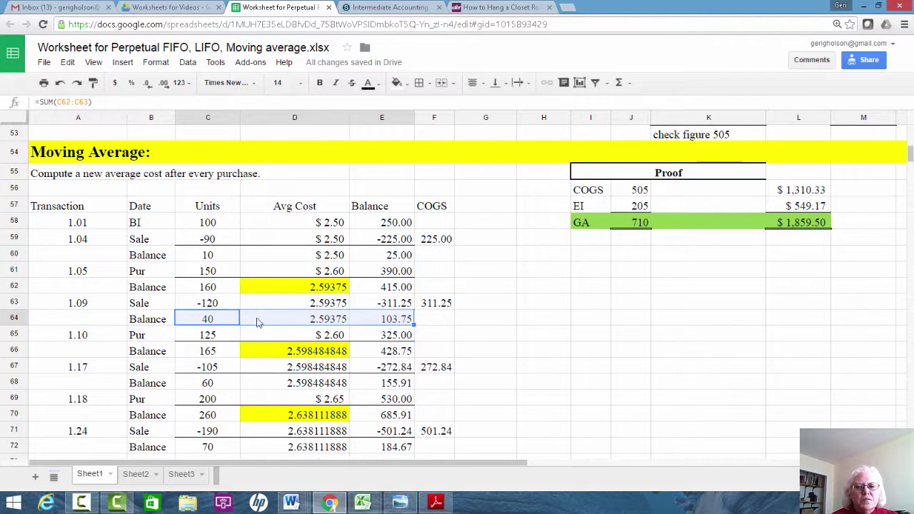
# Step: Review the 1.10 purchase row and inspect the balance, units and new average cost formulas in the row below it
pyautogui.click(149, 336)
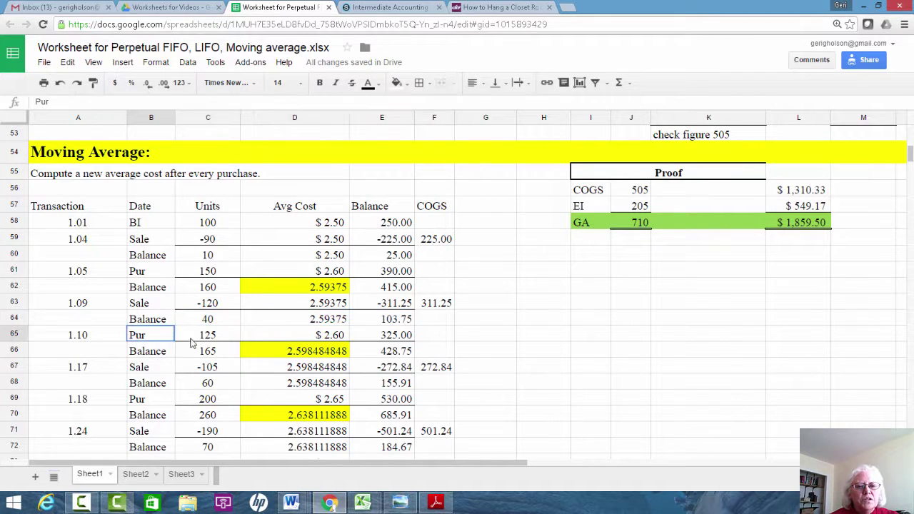
pyautogui.keyDown('shift'); pyautogui.click(318, 337); pyautogui.keyUp('shift')
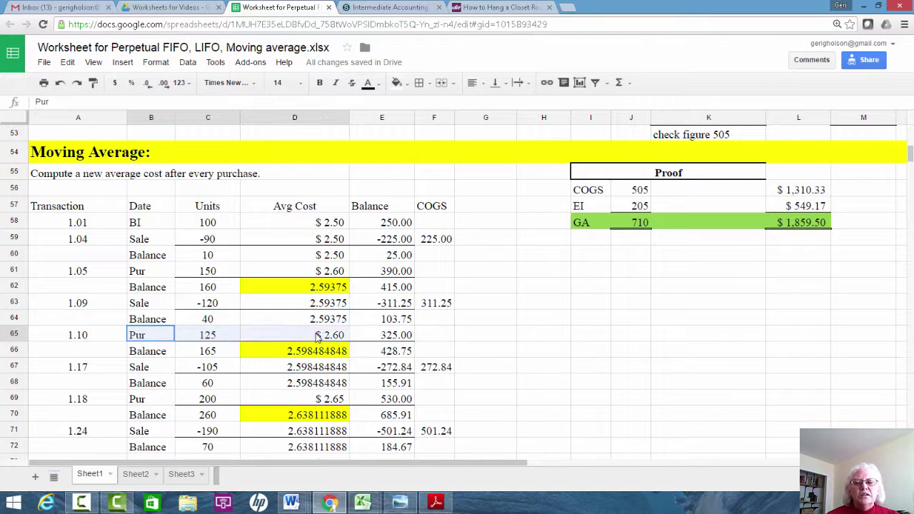
pyautogui.keyDown('shift'); pyautogui.click(392, 339); pyautogui.keyUp('shift')
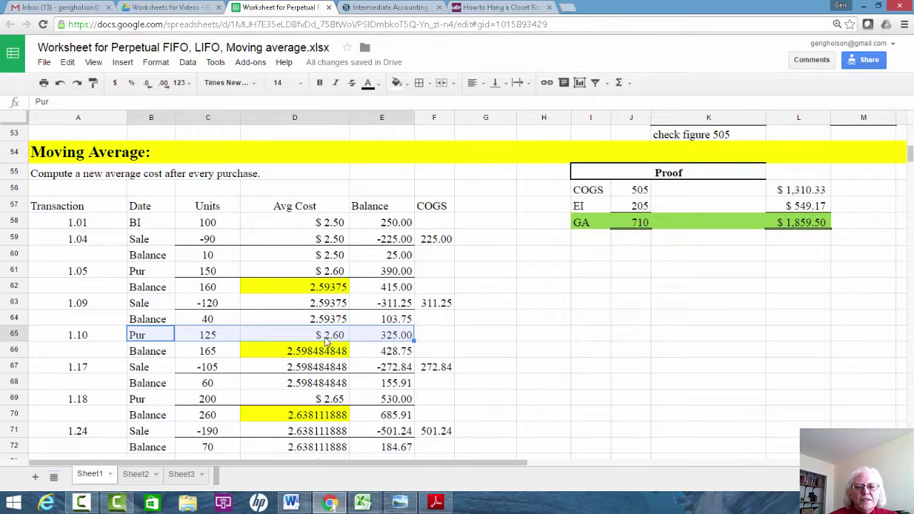
pyautogui.click(319, 357)
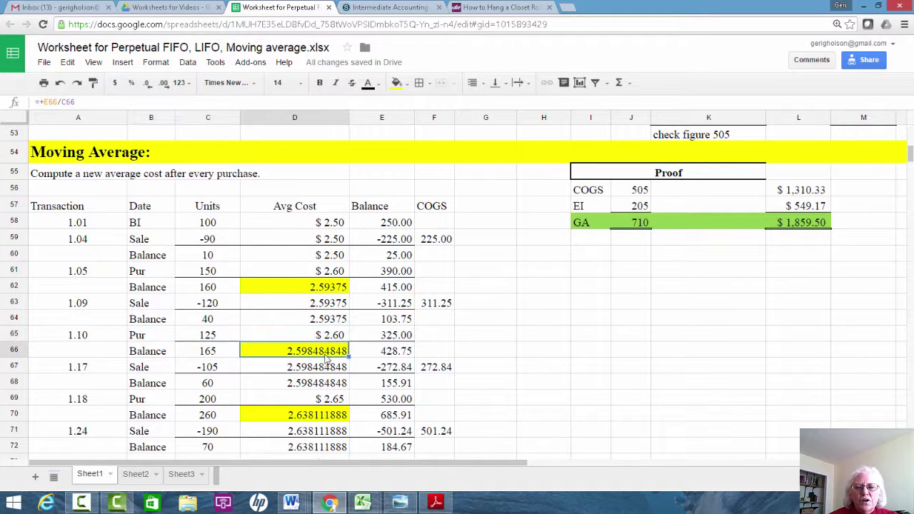
pyautogui.click(397, 353)
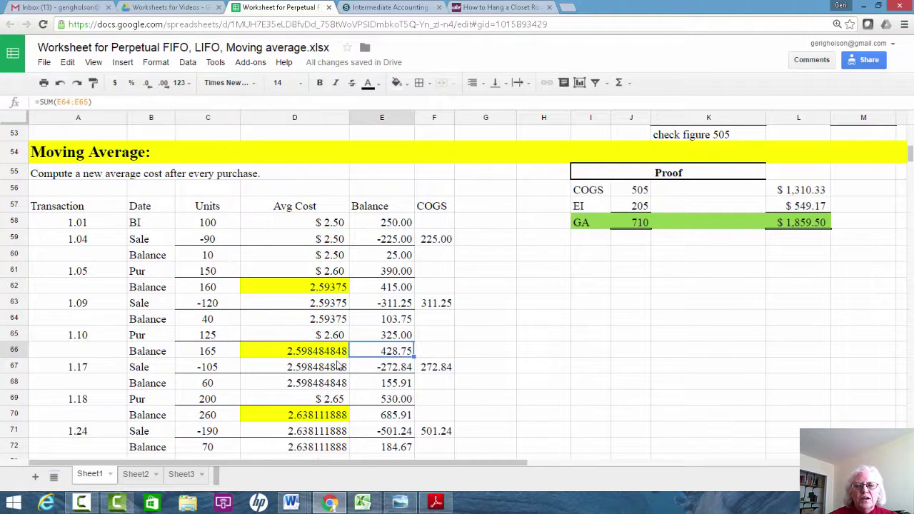
pyautogui.click(216, 353)
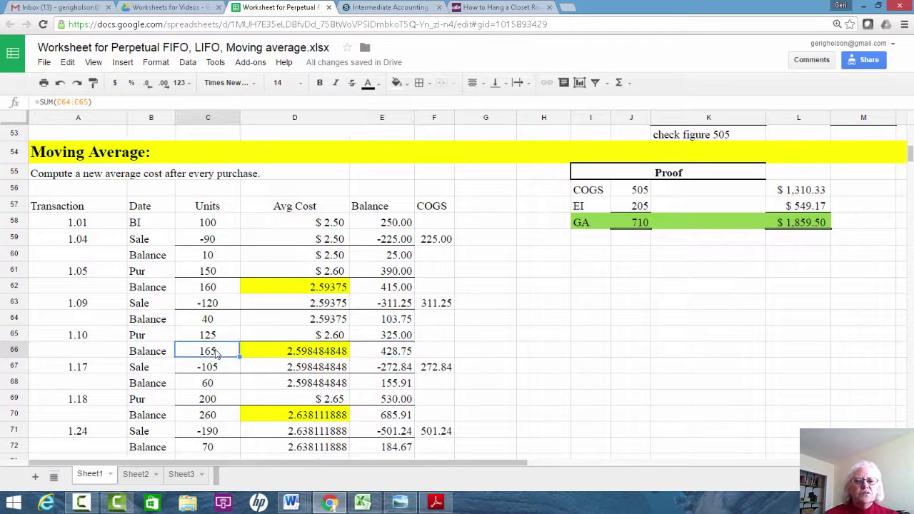
pyautogui.click(289, 355)
# Step: Trace the 1.17 sale at the current average cost into COGS, and check its remaining units, average cost and balance
pyautogui.scroll(-1, 325, 360)
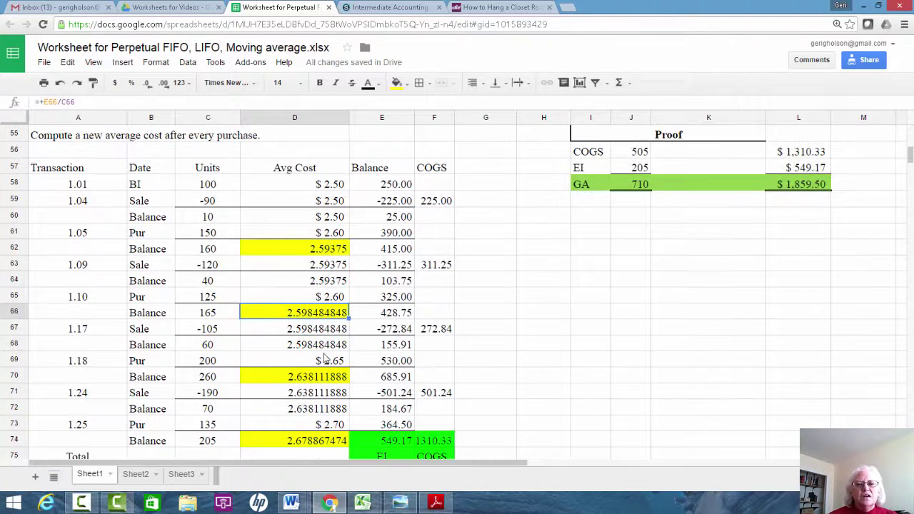
pyautogui.click(160, 333)
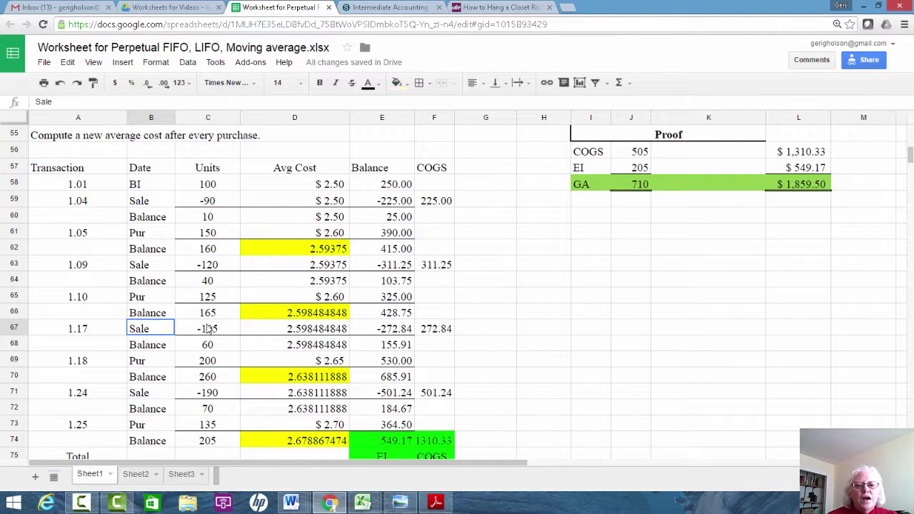
pyautogui.moveTo(207, 329); pyautogui.dragTo(411, 333)
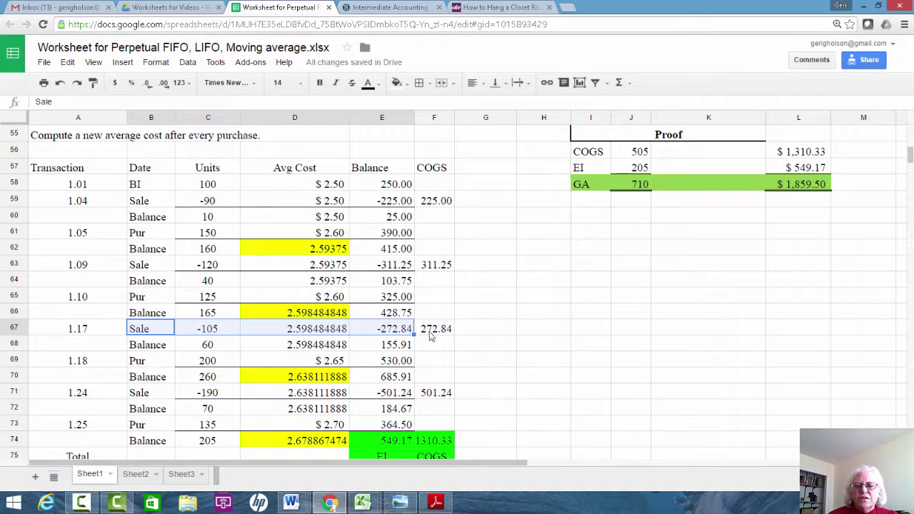
pyautogui.click(449, 333)
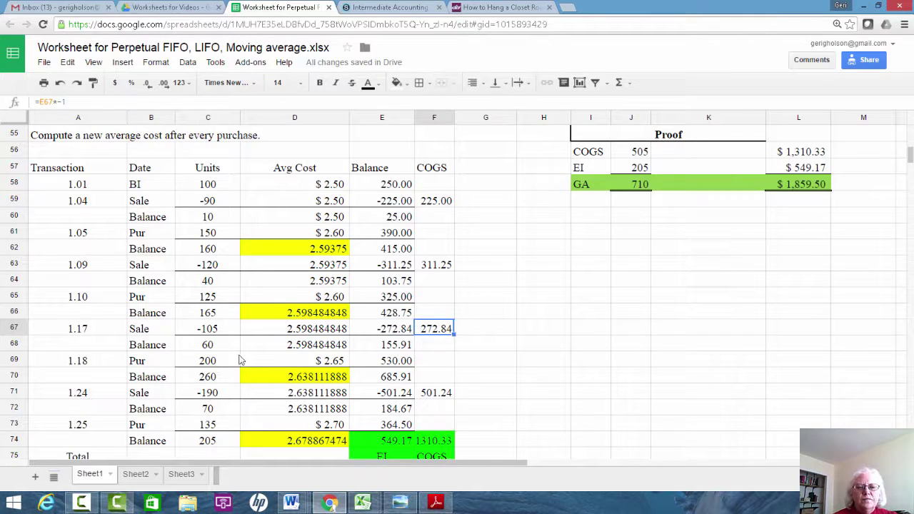
pyautogui.click(203, 346)
pyautogui.moveTo(299, 346); pyautogui.dragTo(381, 345)
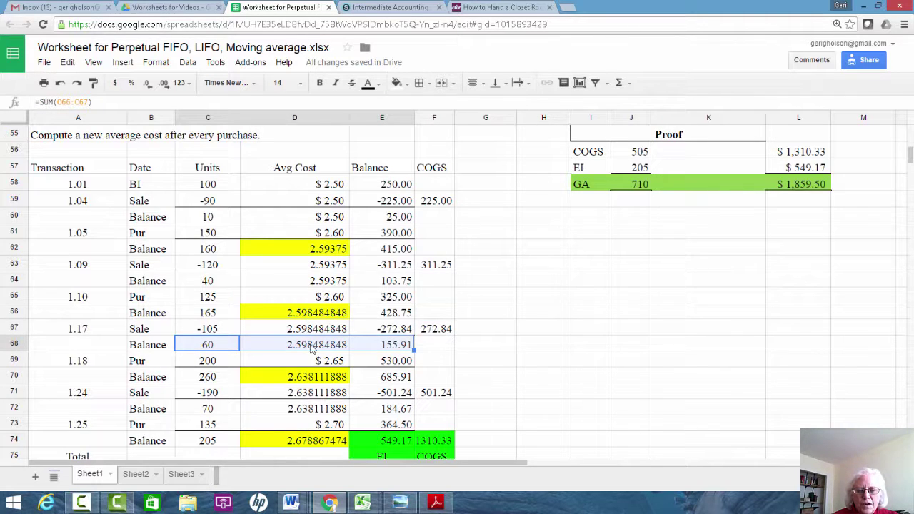
# Step: Review the 1.18 purchase row and inspect the balance, units and new average cost formulas in the row below it
pyautogui.click(155, 363)
pyautogui.moveTo(156, 363); pyautogui.dragTo(337, 364)
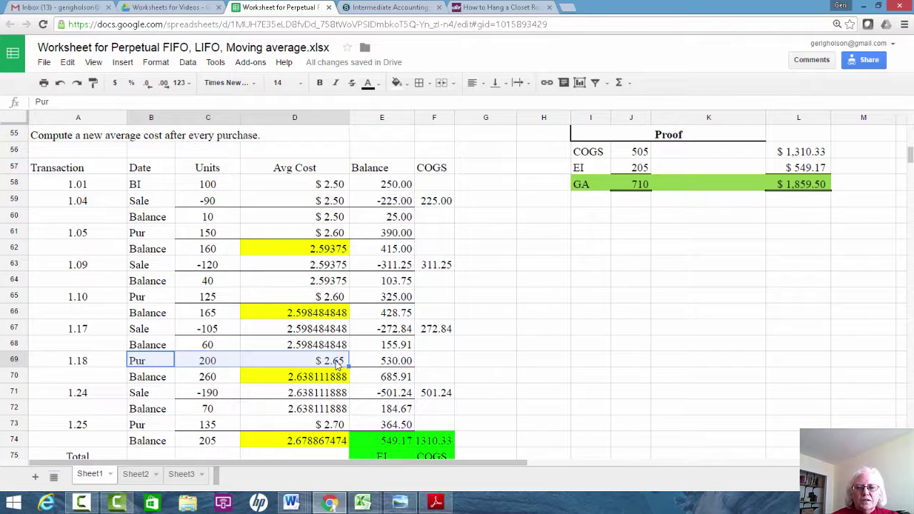
pyautogui.click(396, 379)
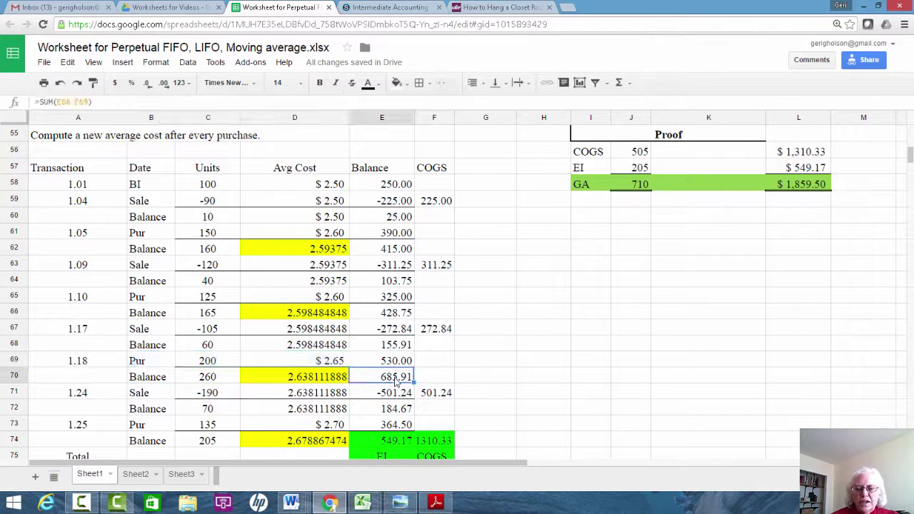
pyautogui.click(207, 379)
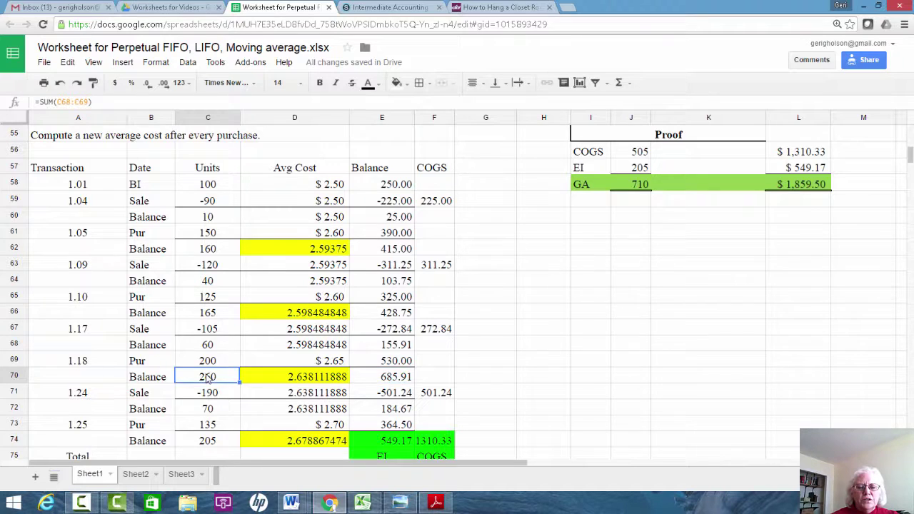
pyautogui.scroll(-1, 210, 382)
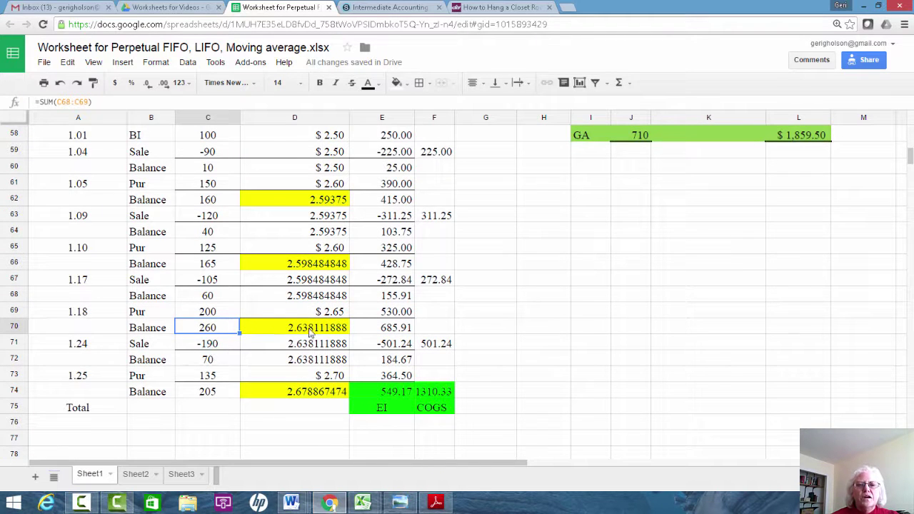
pyautogui.click(311, 333)
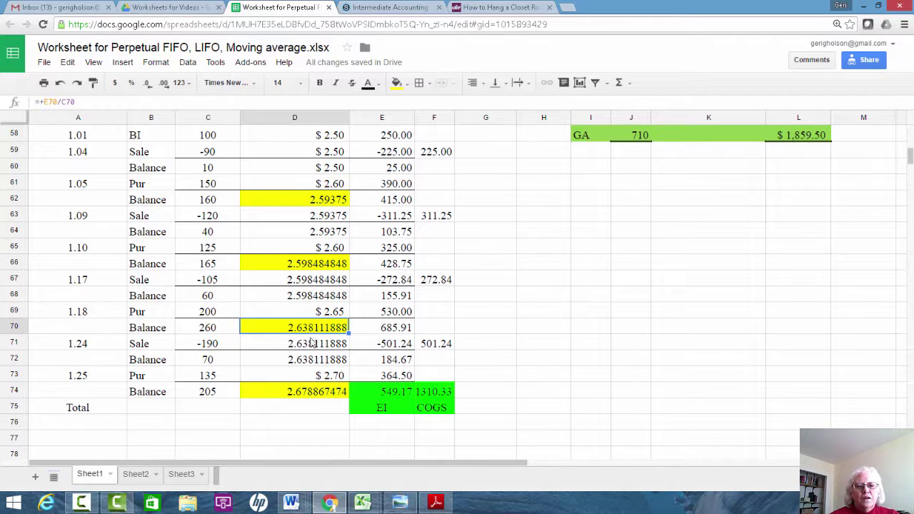
# Step: Trace the 1.24 sale's units, average cost and balance into COGS, and check the balance row remaining below it
pyautogui.click(153, 345)
pyautogui.moveTo(223, 345); pyautogui.dragTo(411, 348)
pyautogui.click(441, 346)
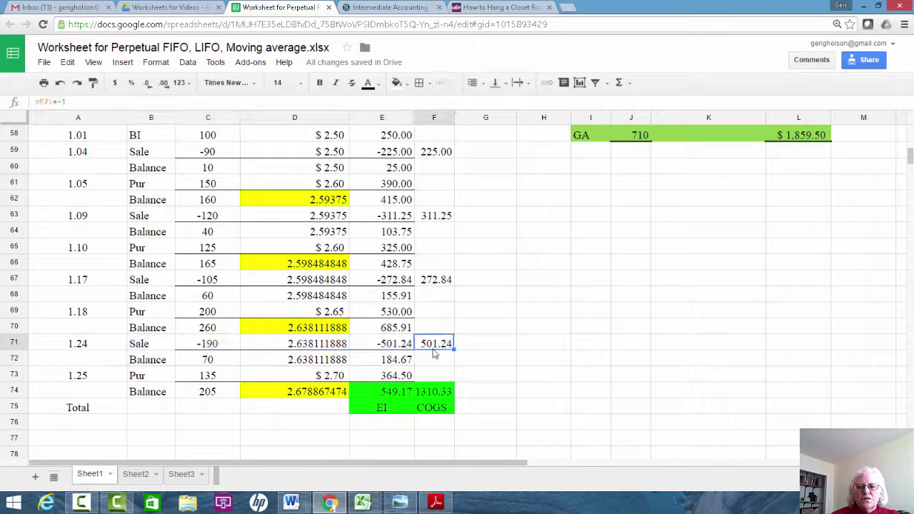
pyautogui.moveTo(178, 363); pyautogui.dragTo(389, 362)
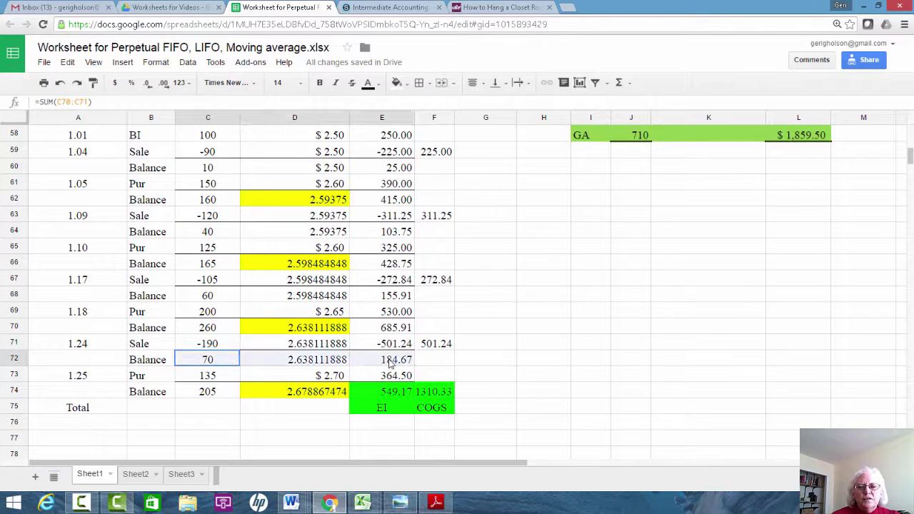
# Step: Review the 1.25 purchase row and inspect the final balance row's units, average cost and ending inventory
pyautogui.moveTo(139, 378); pyautogui.dragTo(383, 377)
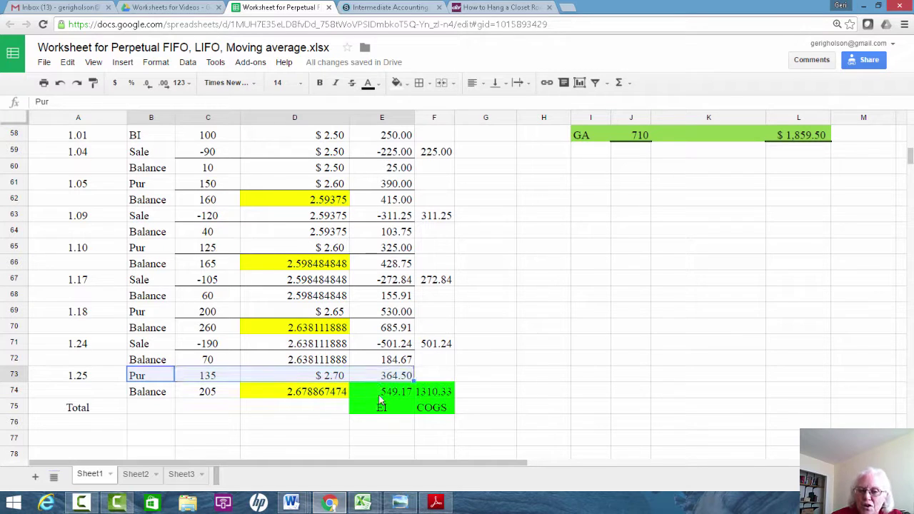
pyautogui.click(380, 396)
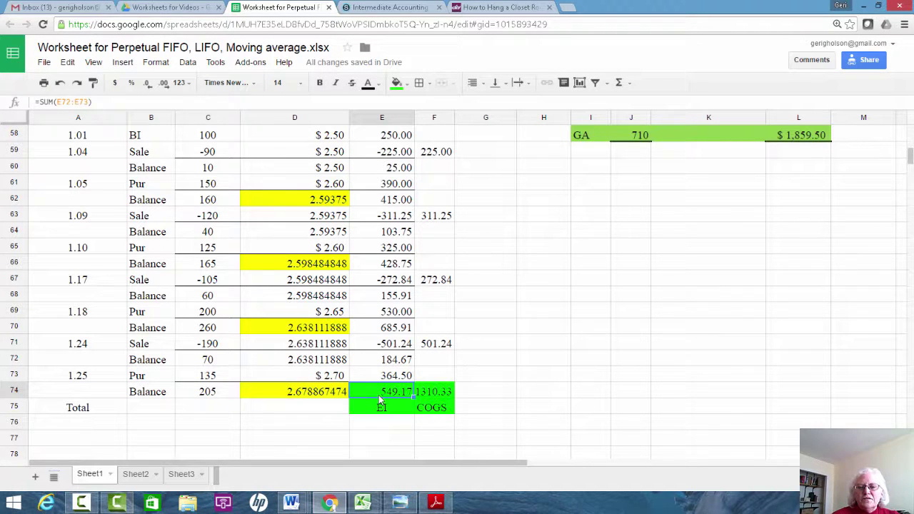
pyautogui.click(229, 393)
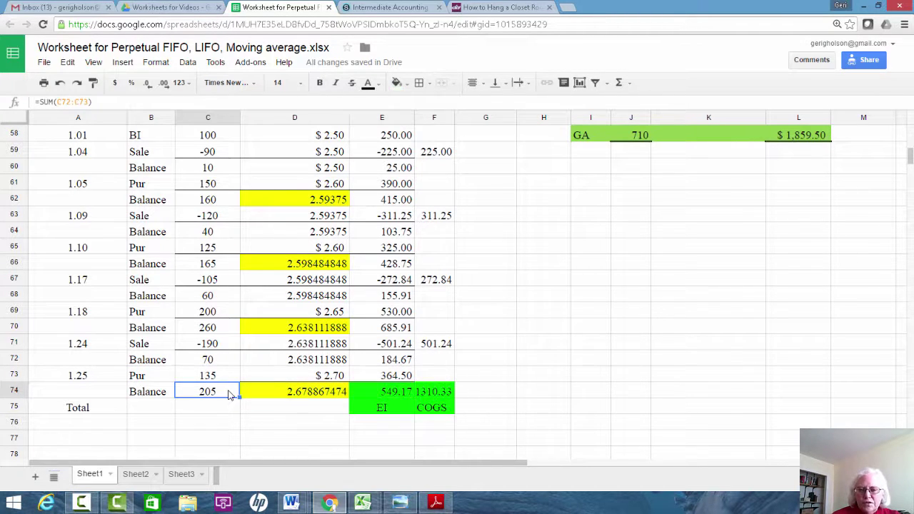
pyautogui.click(311, 394)
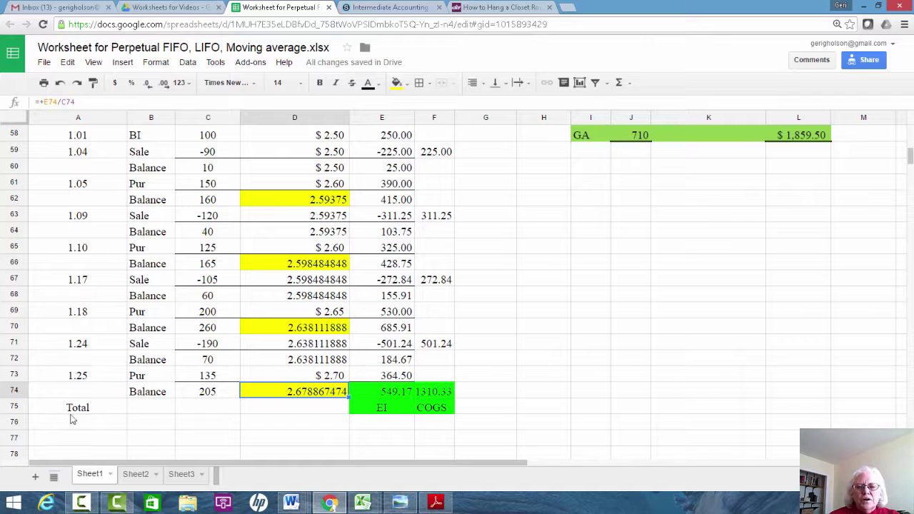
pyautogui.click(383, 395)
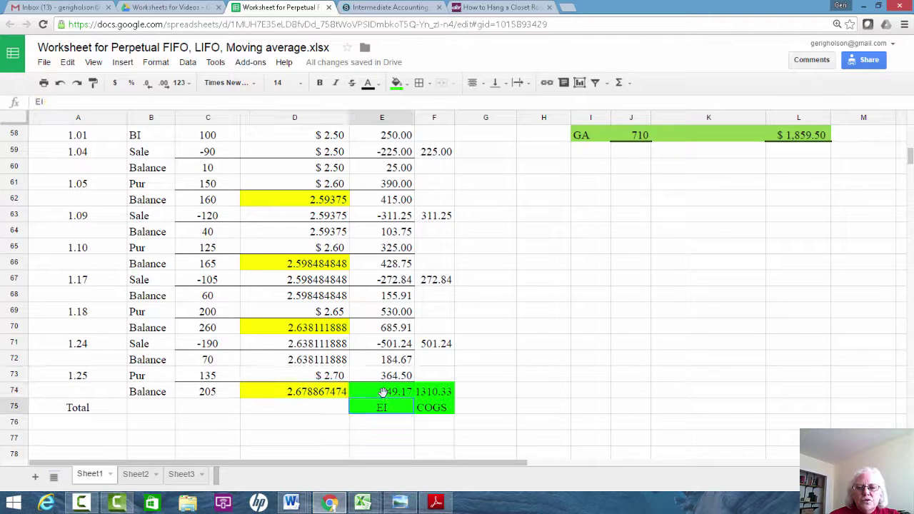
pyautogui.click(383, 405)
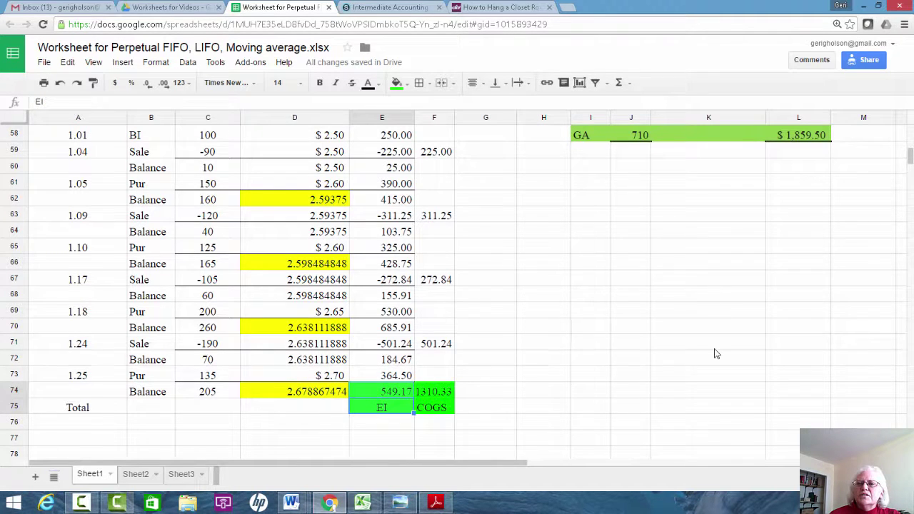
# Step: Match the Moving Average ending inventory and COGS totals to the Proof section, and check its goods available units and dollars
pyautogui.scroll(1, 714, 350)
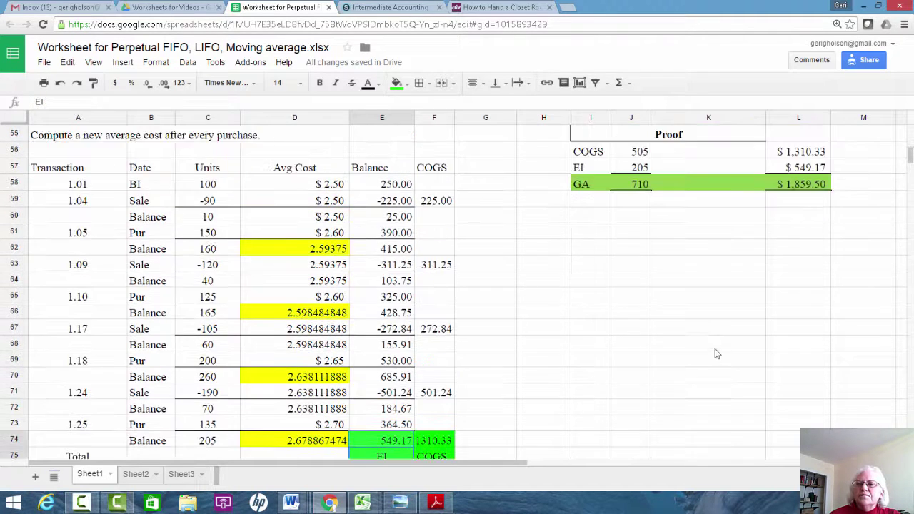
pyautogui.click(804, 169)
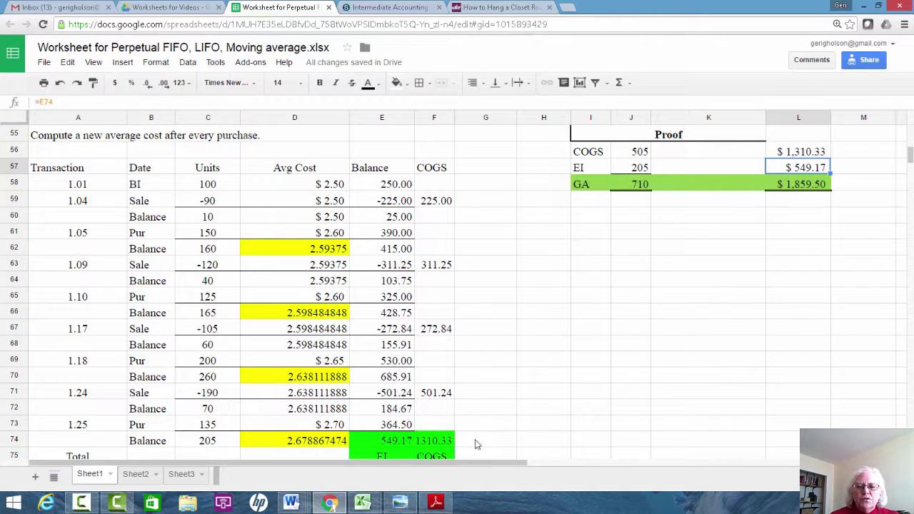
pyautogui.click(437, 443)
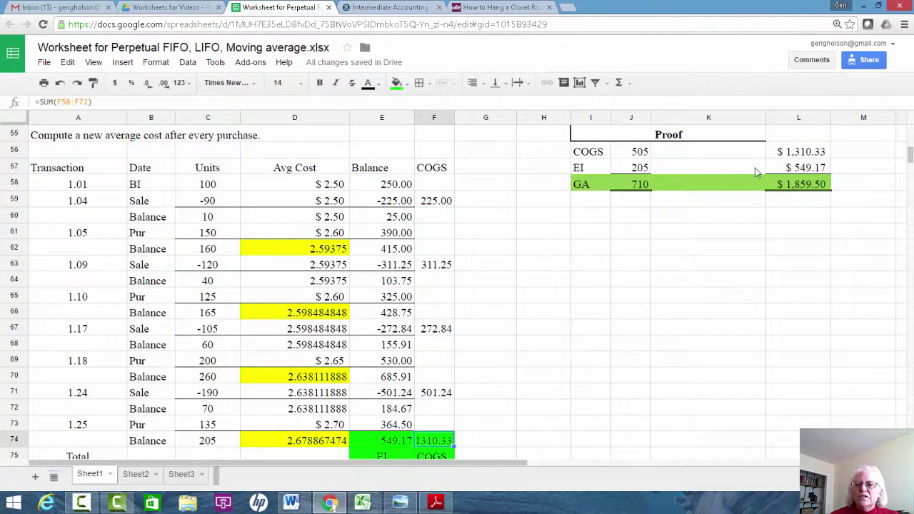
pyautogui.click(802, 155)
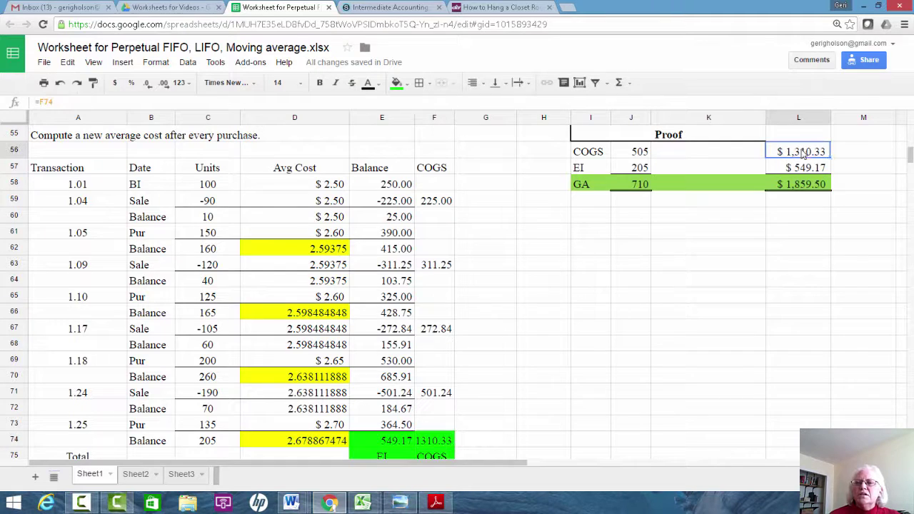
pyautogui.click(648, 187)
pyautogui.keyDown('shift'); pyautogui.click(785, 183); pyautogui.keyUp('shift')
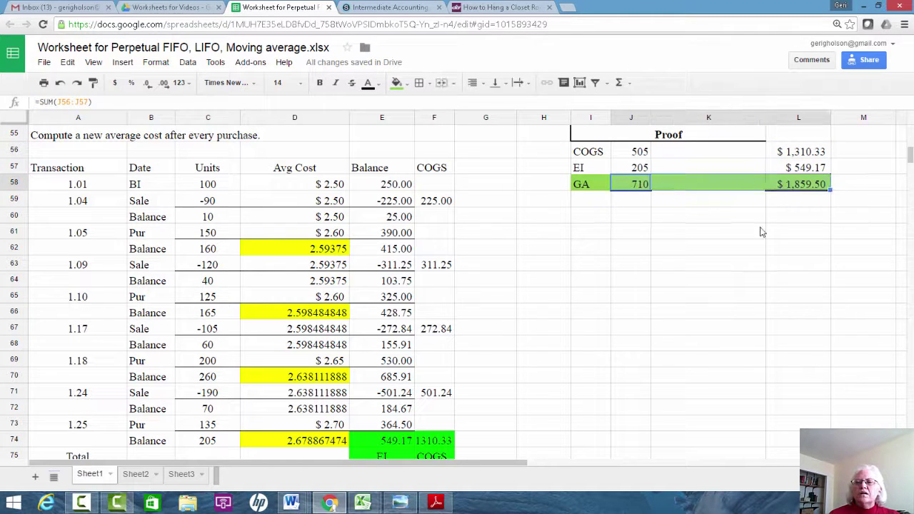
# Step: Return to the FIFO Perpetual notes and highlight the row 22 rule about selling only goods on hand at the sale date
pyautogui.scroll(18, 663, 324)
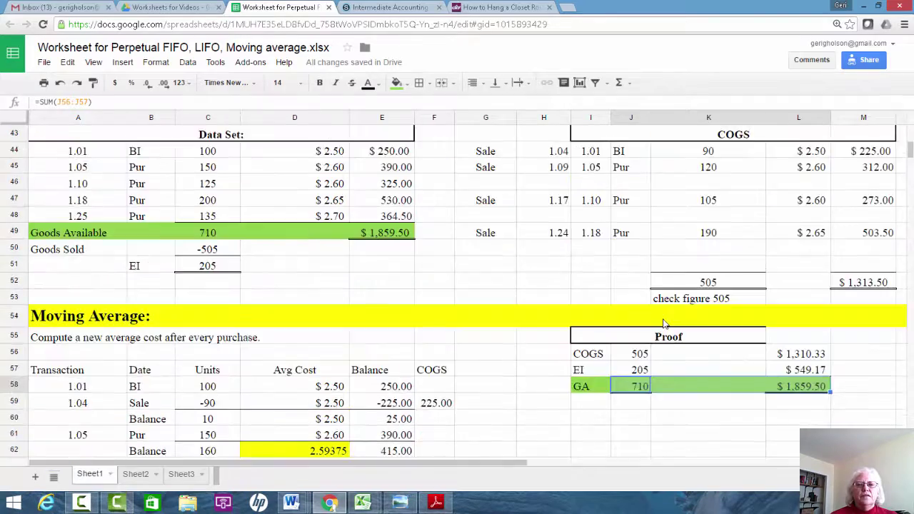
pyautogui.scroll(-6, 663, 322)
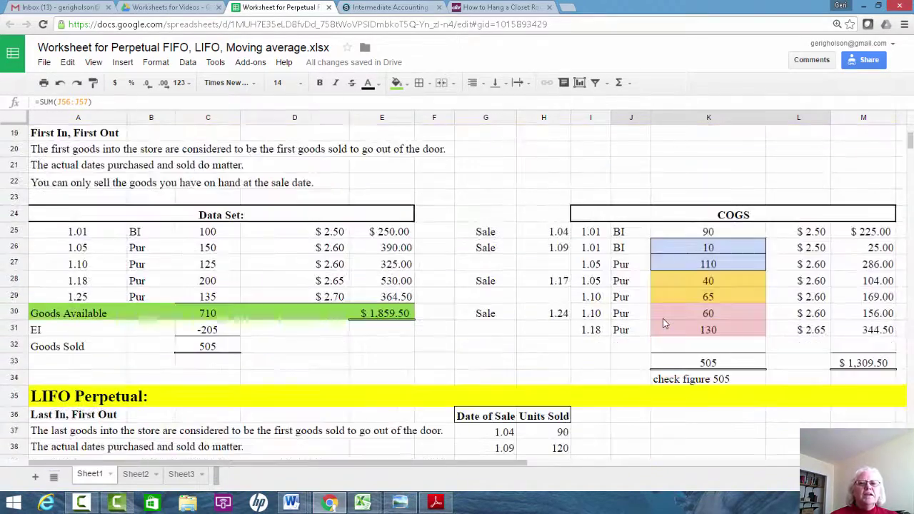
pyautogui.scroll(1, 662, 318)
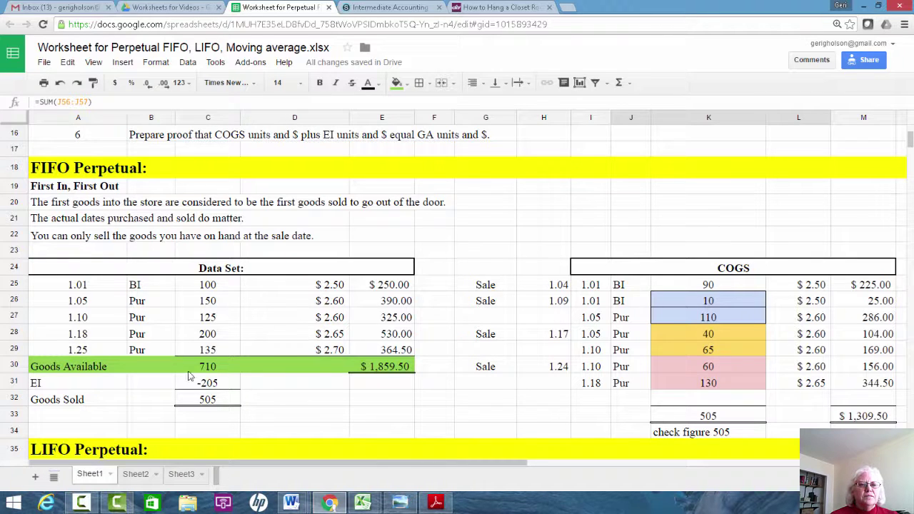
pyautogui.scroll(3, 375, 271)
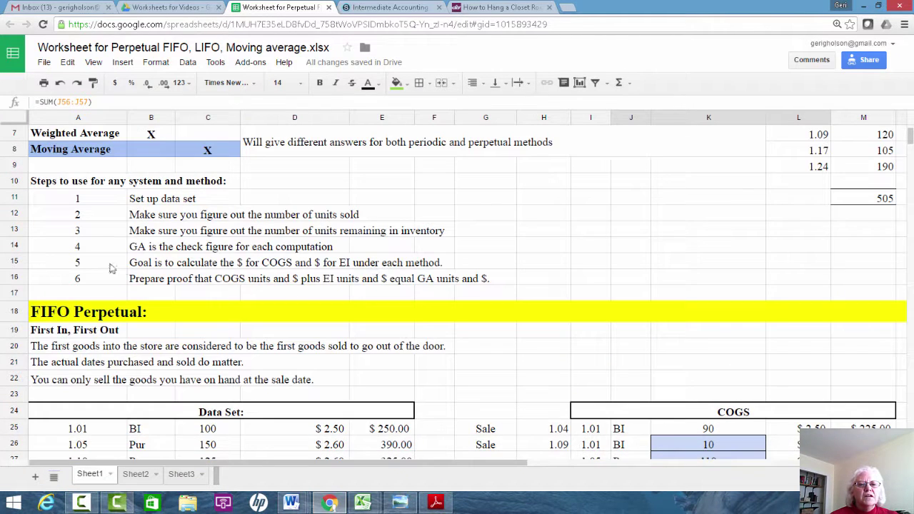
pyautogui.scroll(2, 250, 242)
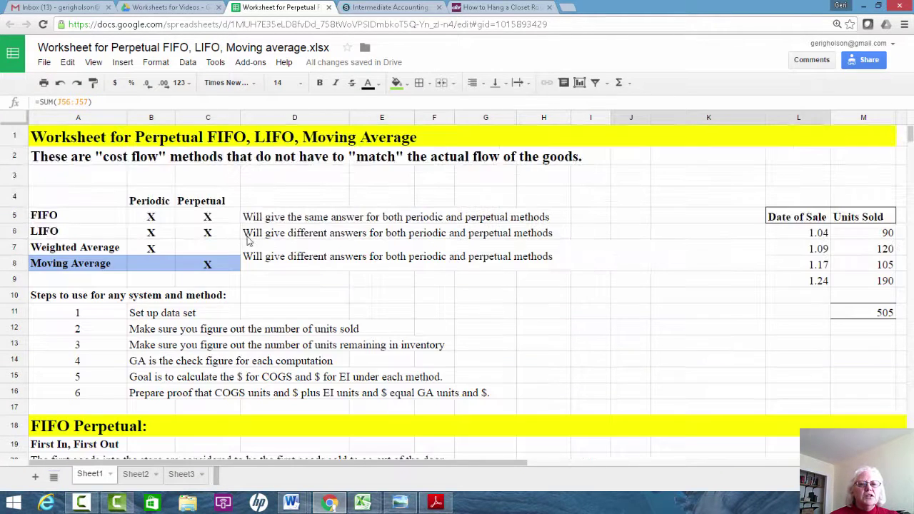
pyautogui.scroll(-1, 248, 243)
pyautogui.scroll(-1, 244, 246)
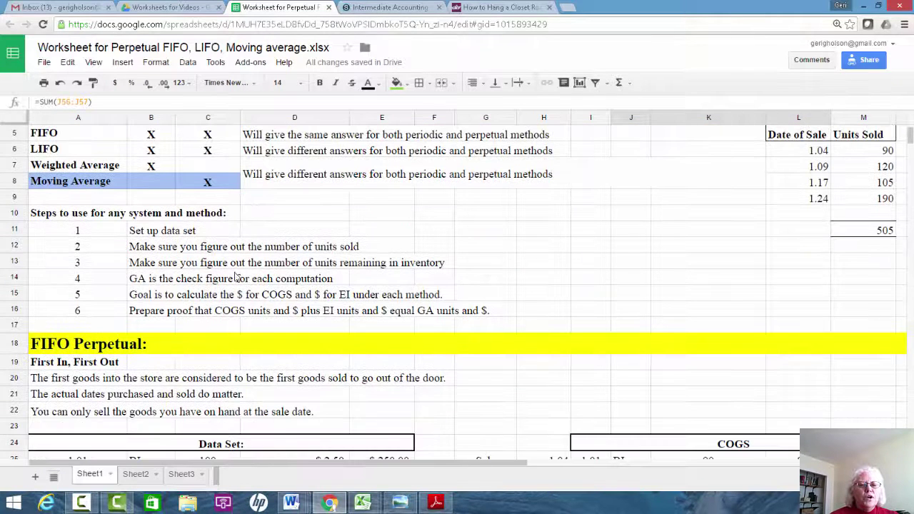
pyautogui.click(62, 412)
pyautogui.click(276, 420)
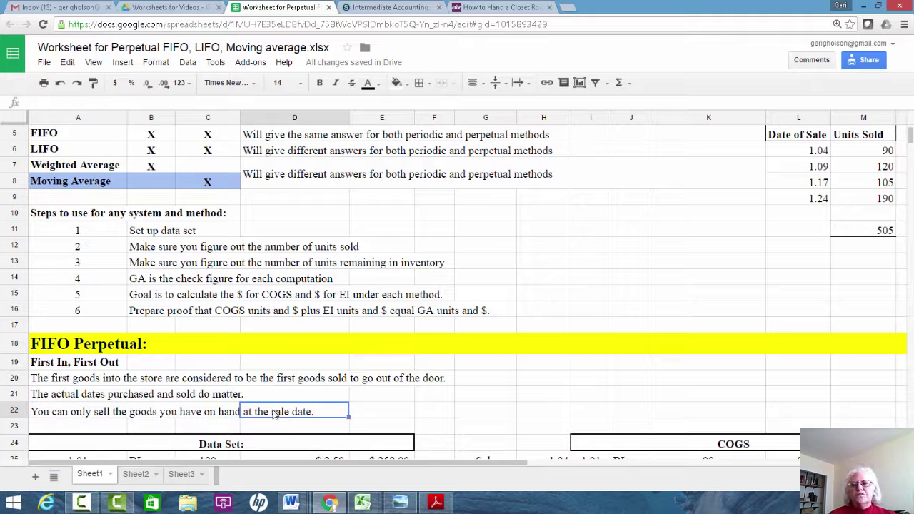
pyautogui.click(15, 408)
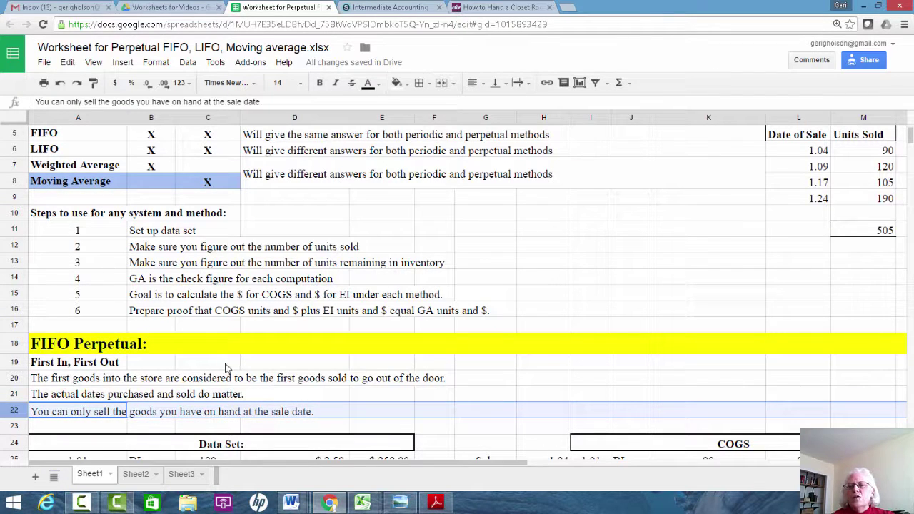